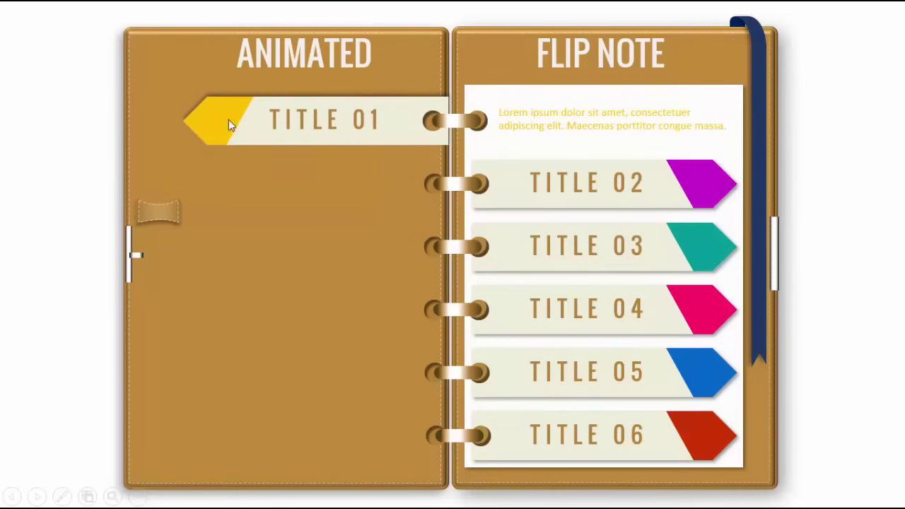
Play the flip-note slide show through the TITLE 02, 03, 05 and 01 tab flips, then advance to slide 2.
{"action": "left_click", "coordinate": [810, 197]}
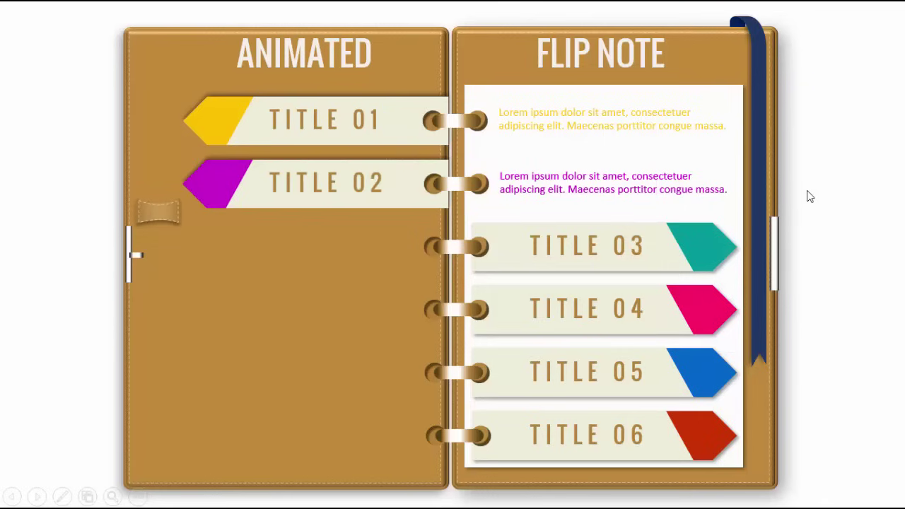
{"action": "left_click", "coordinate": [810, 197]}
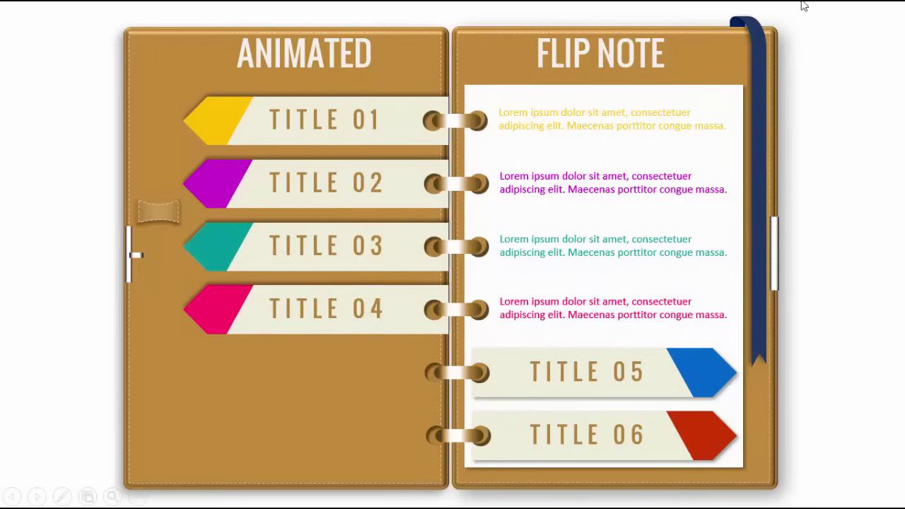
{"action": "left_click", "coordinate": [862, 218]}
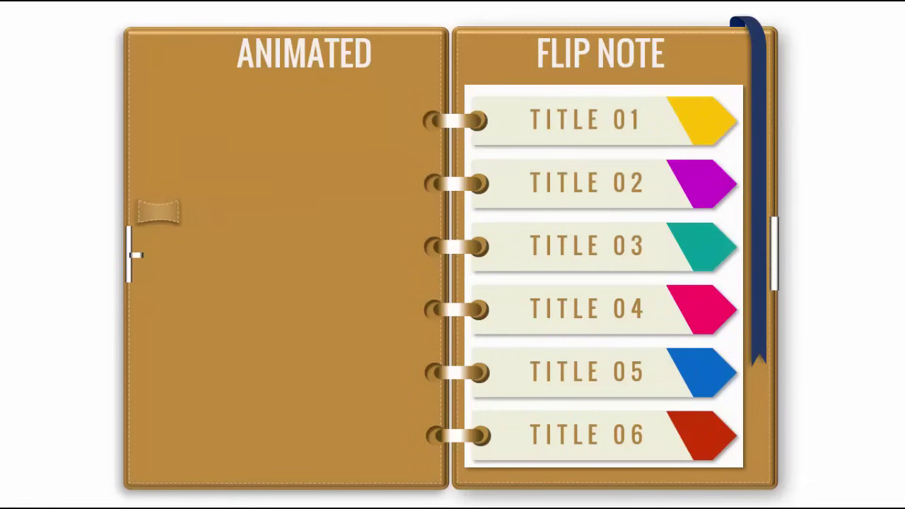
{"action": "left_click", "coordinate": [812, 280]}
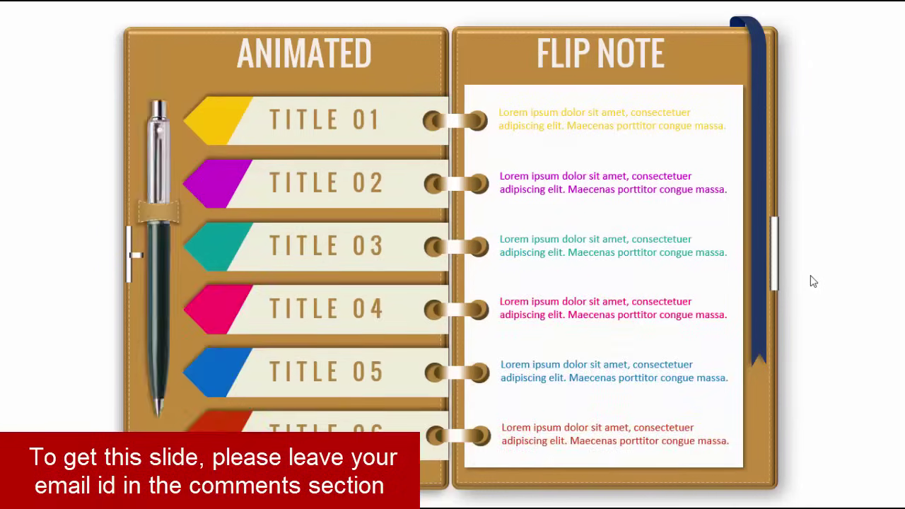
{"action": "left_click", "coordinate": [812, 281]}
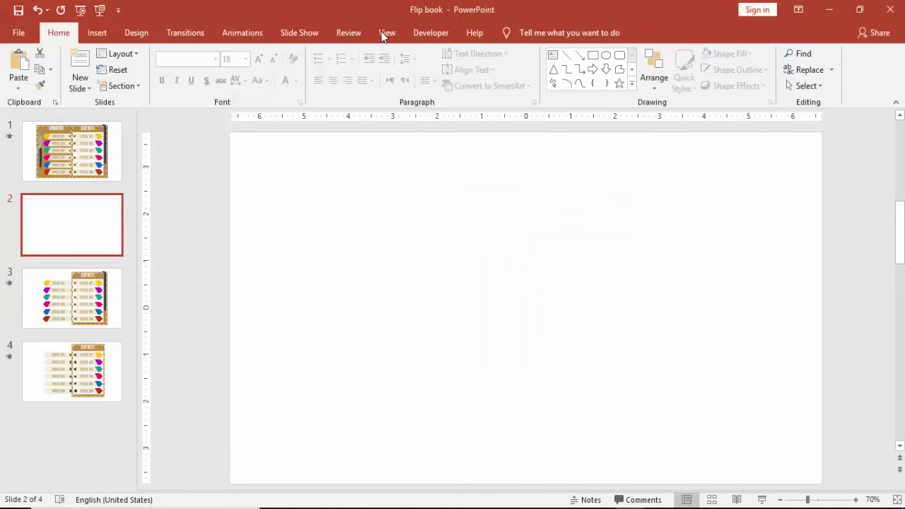
Turn on the View guides and select the blank slide 2 for editing.
{"action": "left_click", "coordinate": [391, 34]}
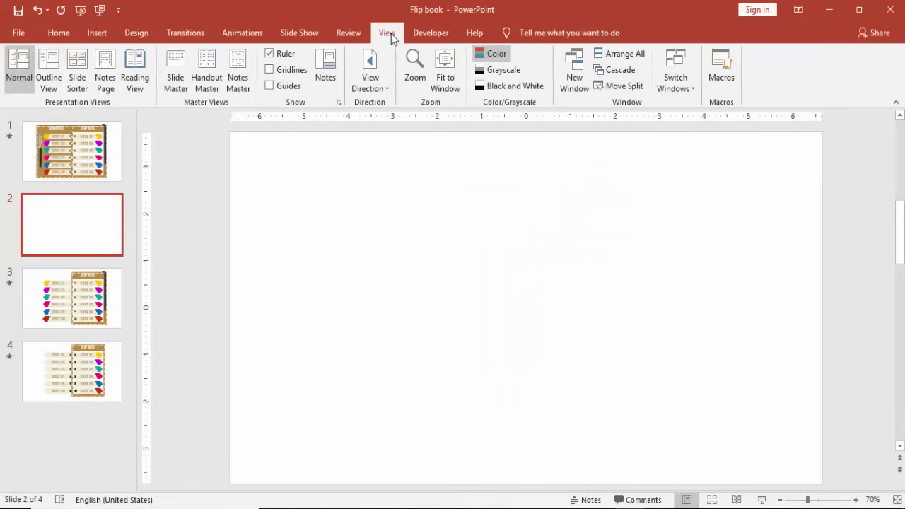
{"action": "left_click", "coordinate": [291, 86]}
{"action": "left_click", "coordinate": [591, 189]}
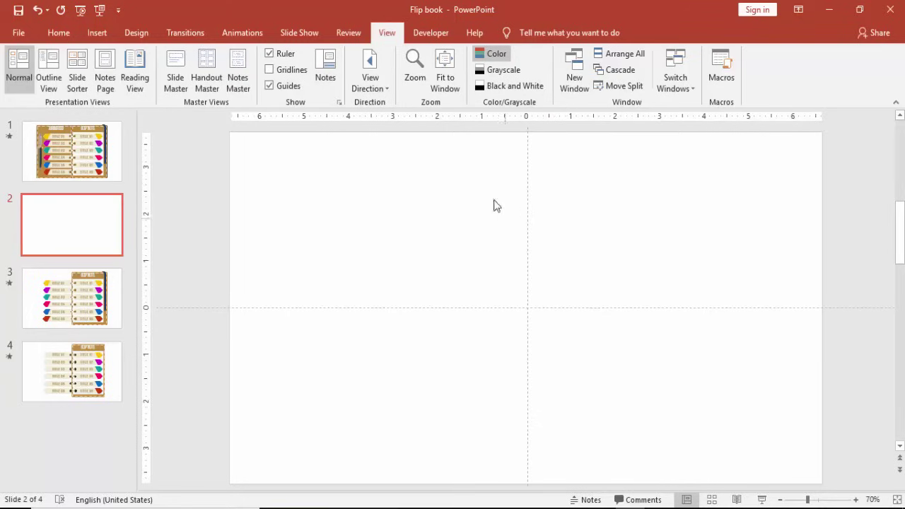
Draw a rectangle on the right half of the slide, sized 6.8" high by 4.8" wide.
{"action": "left_click", "coordinate": [97, 33]}
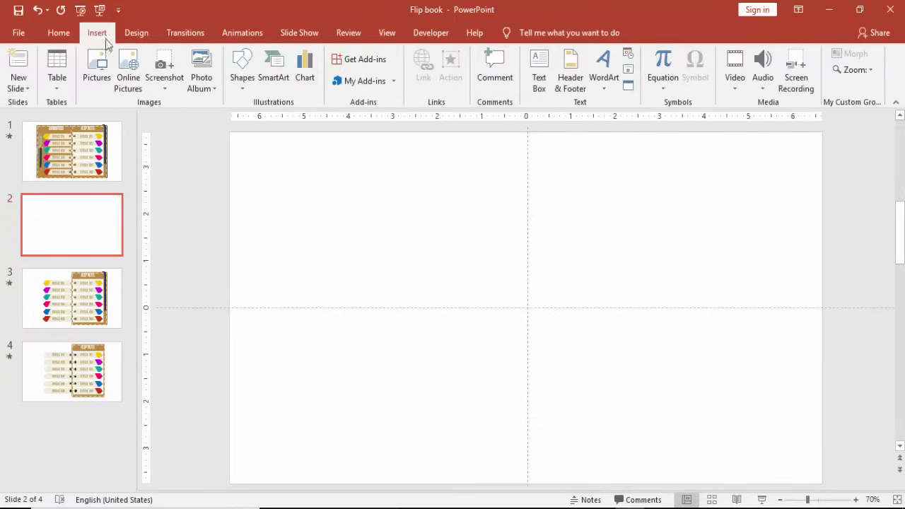
{"action": "left_click", "coordinate": [240, 86]}
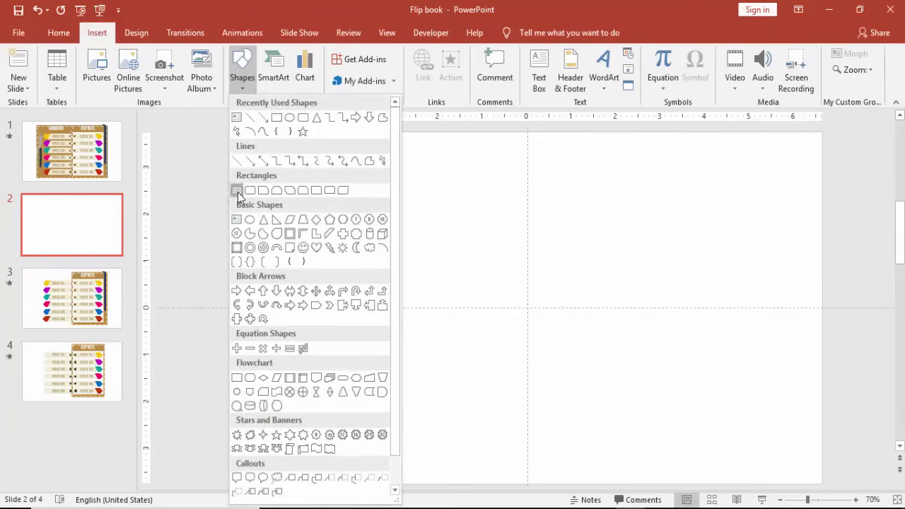
{"action": "left_click", "coordinate": [238, 191]}
{"action": "left_click_drag", "start_coordinate": [528, 166], "coordinate": [733, 442]}
{"action": "left_click", "coordinate": [779, 56]}
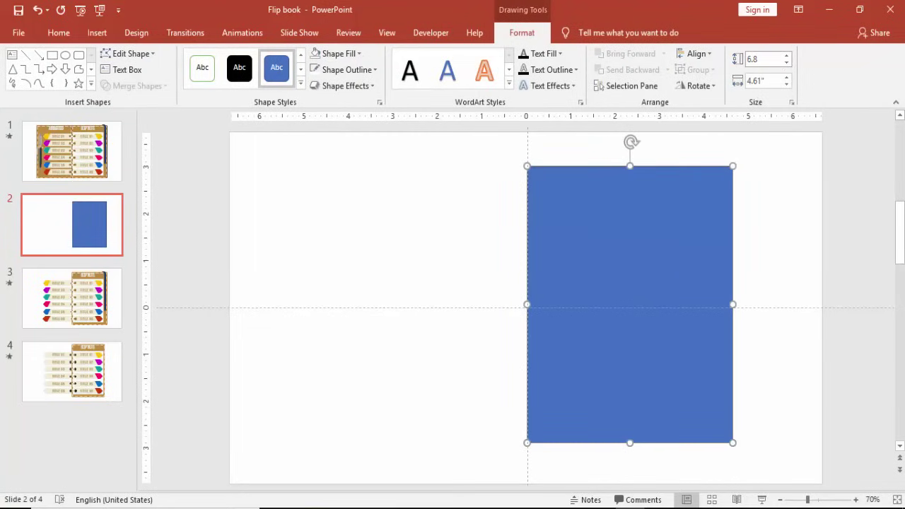
{"action": "left_click", "coordinate": [766, 82]}
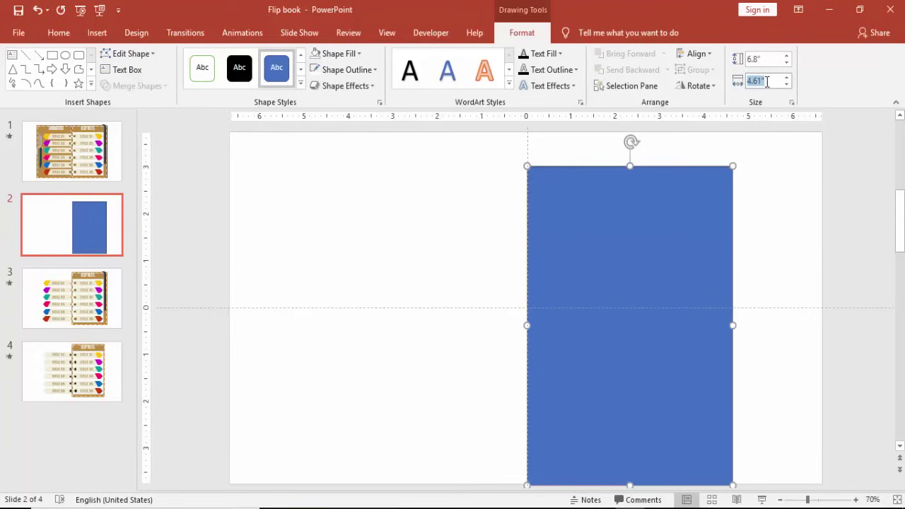
{"action": "type", "text": "4.8"}
{"action": "key", "text": "Return"}
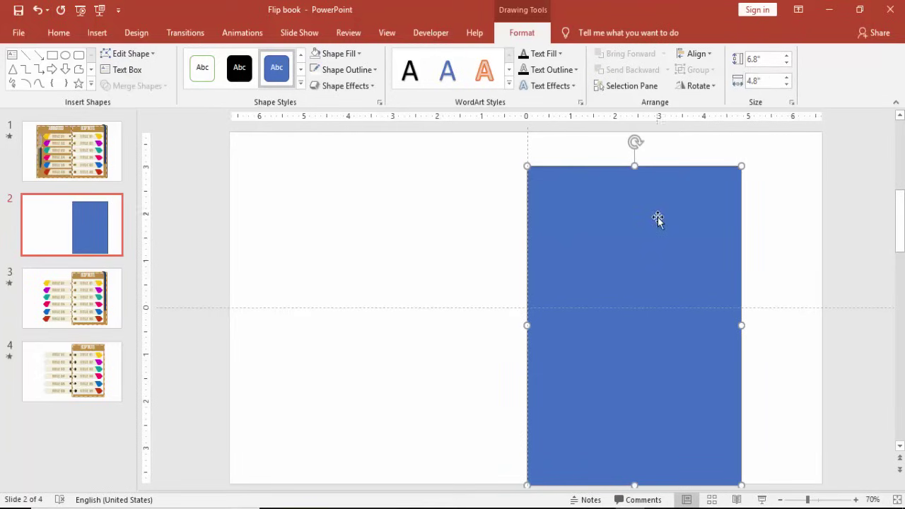
{"action": "left_click_drag", "start_coordinate": [658, 218], "coordinate": [657, 200]}
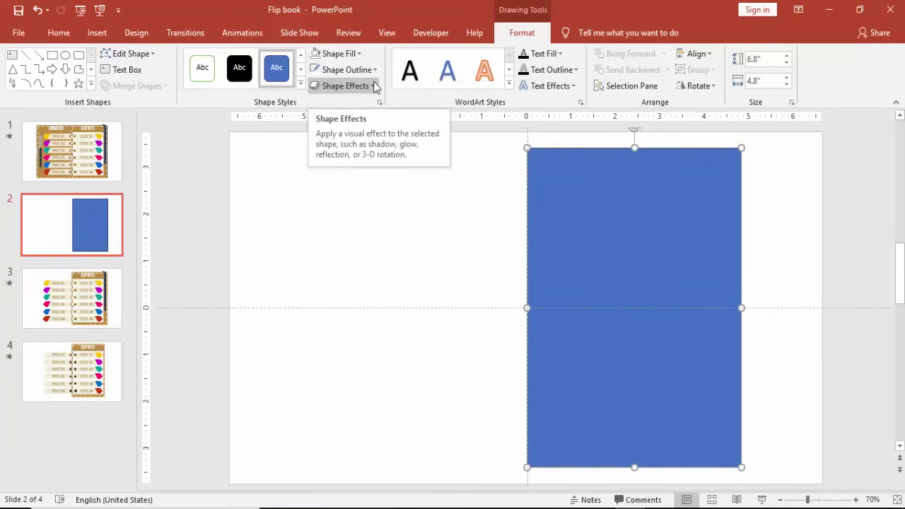
Remove the rectangle's outline and fill it tan.
{"action": "left_click", "coordinate": [358, 71]}
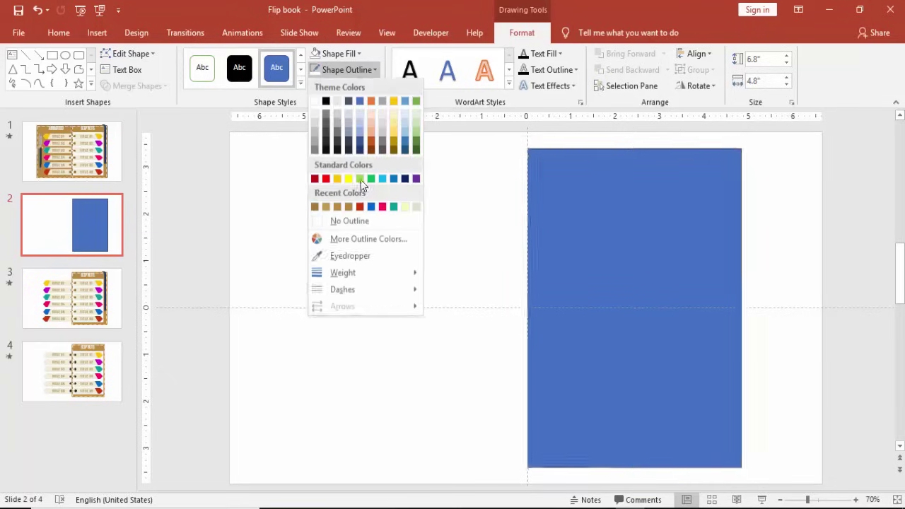
{"action": "left_click", "coordinate": [360, 222]}
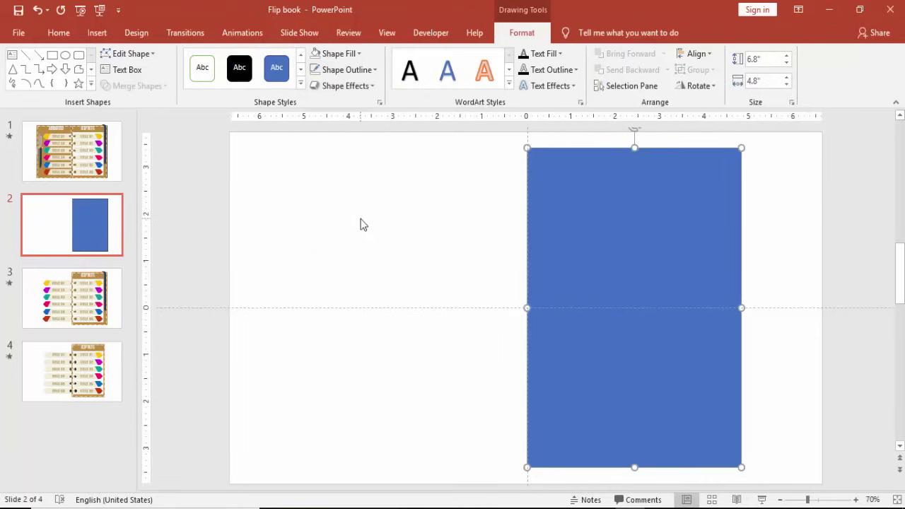
{"action": "left_click", "coordinate": [344, 53]}
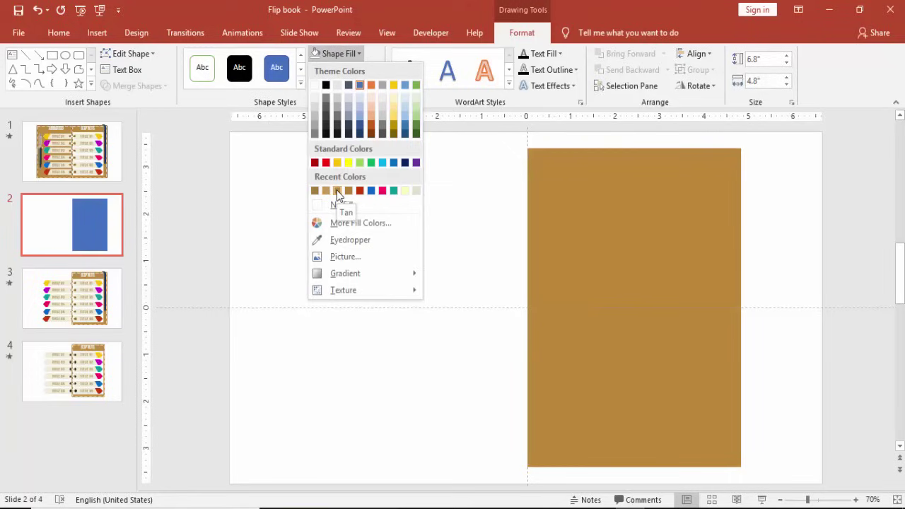
{"action": "left_click", "coordinate": [336, 190]}
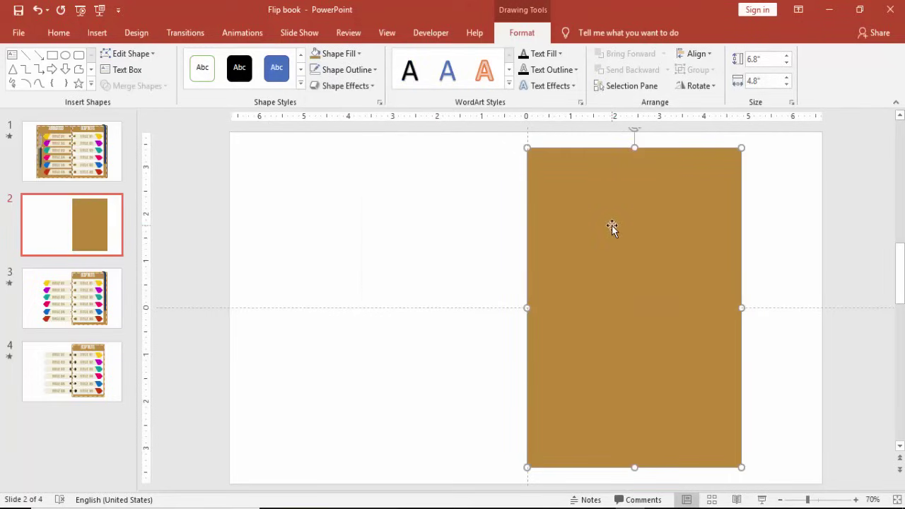
Change the tan rectangle to Rounded Corners and reduce the corner radius to nearly square.
{"action": "left_click", "coordinate": [145, 54]}
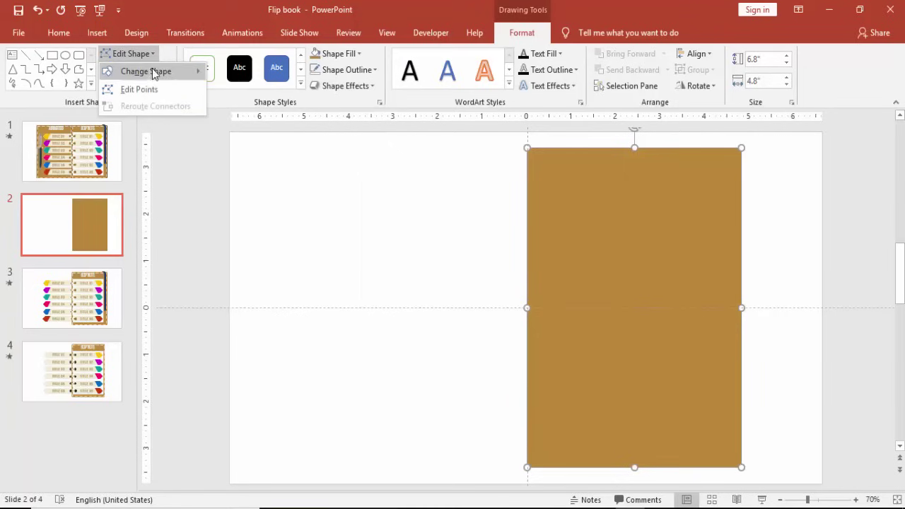
{"action": "mouse_move", "coordinate": [166, 75]}
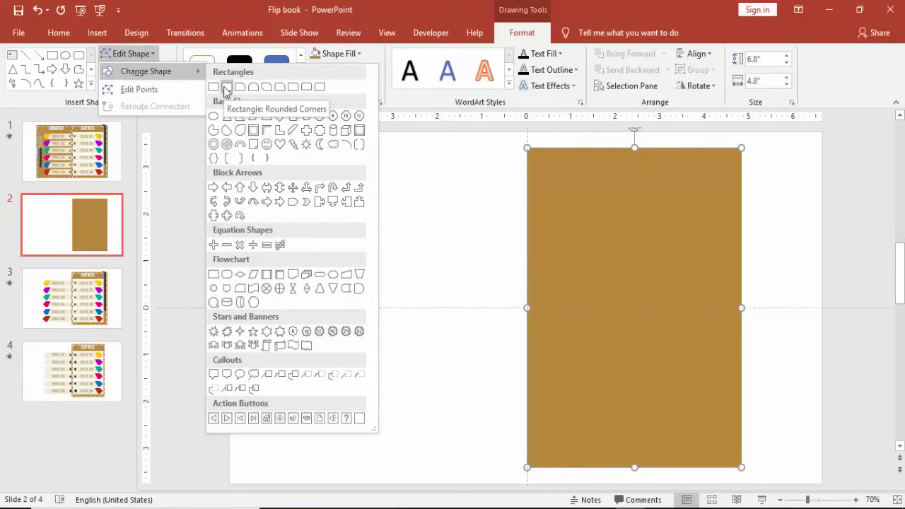
{"action": "left_click", "coordinate": [226, 87]}
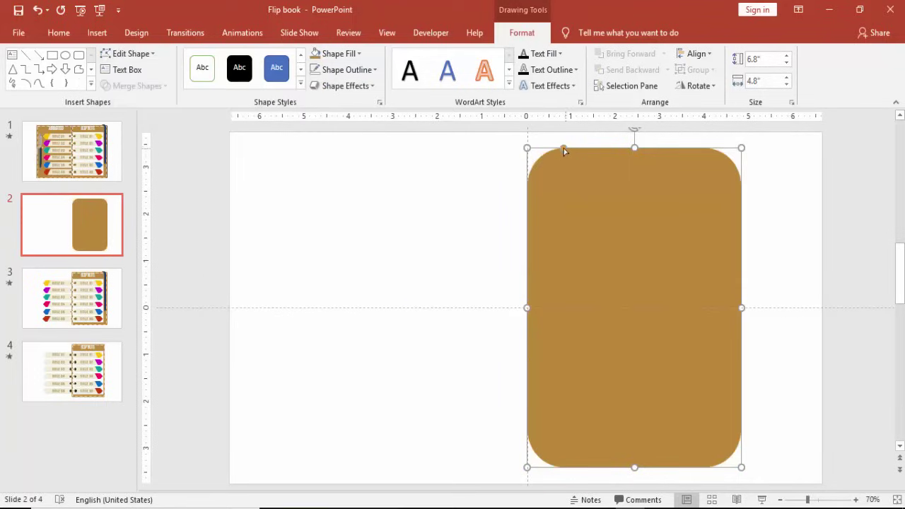
{"action": "left_click_drag", "start_coordinate": [563, 148], "coordinate": [535, 151]}
{"action": "left_click", "coordinate": [478, 202]}
{"action": "left_click", "coordinate": [613, 200]}
{"action": "left_click", "coordinate": [614, 199]}
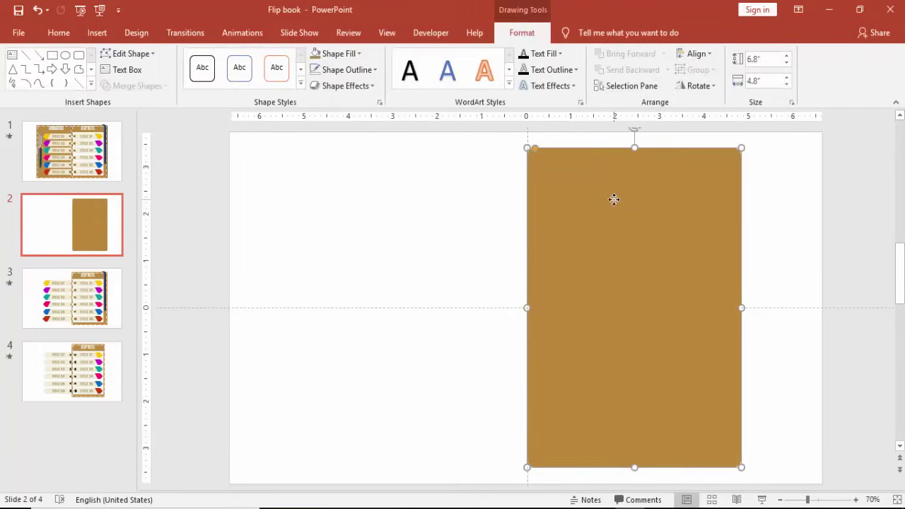
Duplicate the page as a copy with a white dashed outline and no fill.
{"action": "left_click_drag", "start_coordinate": [615, 200], "coordinate": [664, 214]}
{"action": "left_click", "coordinate": [369, 70]}
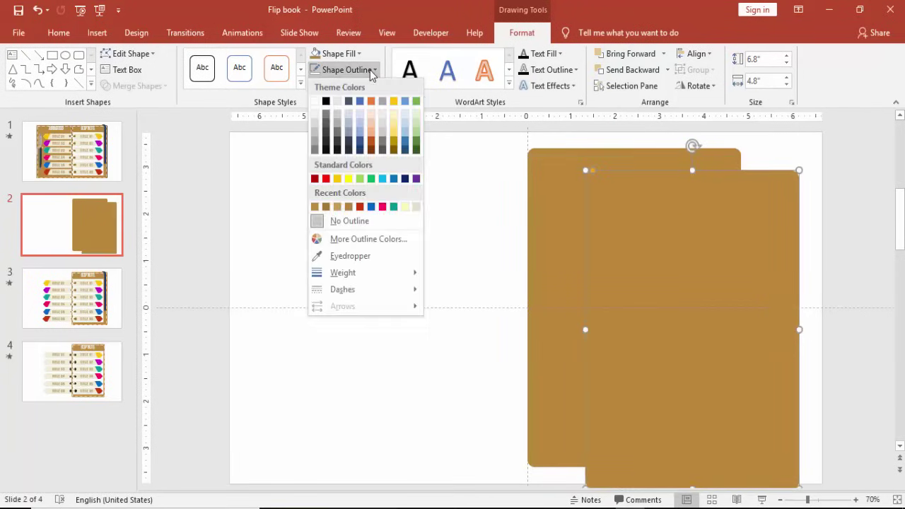
{"action": "left_click", "coordinate": [315, 101]}
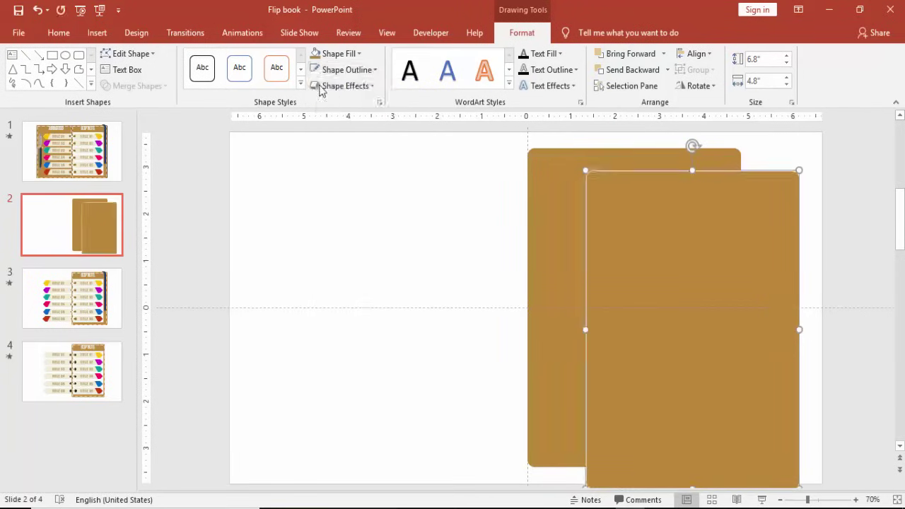
{"action": "left_click", "coordinate": [331, 56]}
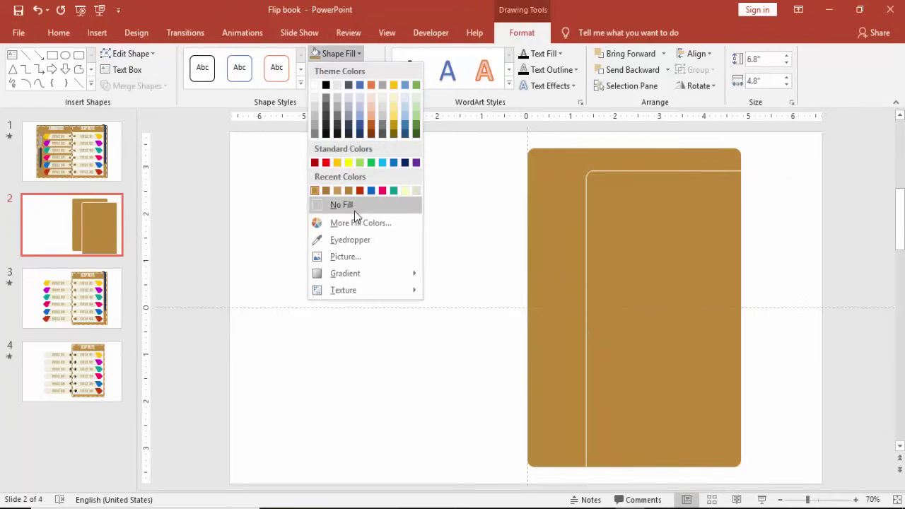
{"action": "left_click", "coordinate": [354, 211]}
{"action": "left_click", "coordinate": [348, 70]}
{"action": "mouse_move", "coordinate": [362, 289]}
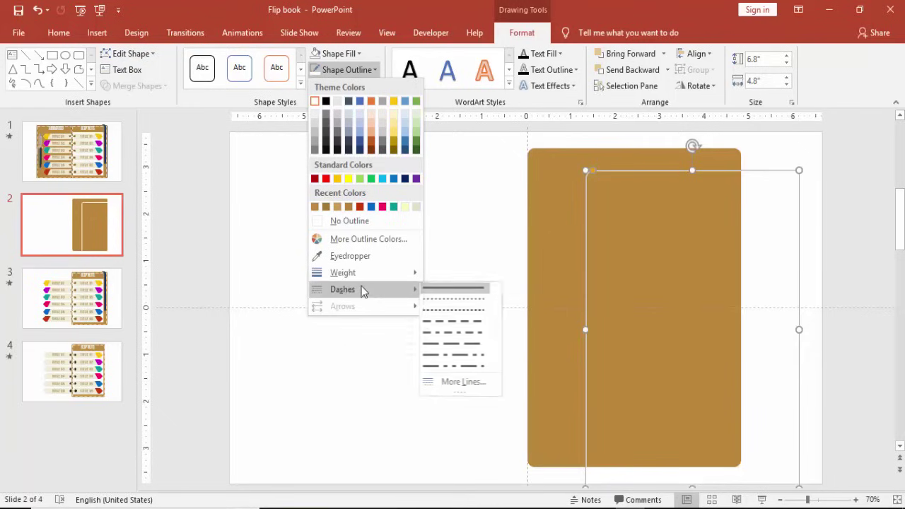
{"action": "left_click", "coordinate": [443, 327]}
Move and shrink the dashed outline to sit just inside the tan page as stitching.
{"action": "left_click", "coordinate": [627, 172]}
{"action": "left_click_drag", "start_coordinate": [627, 172], "coordinate": [548, 153]}
{"action": "left_click", "coordinate": [611, 172]}
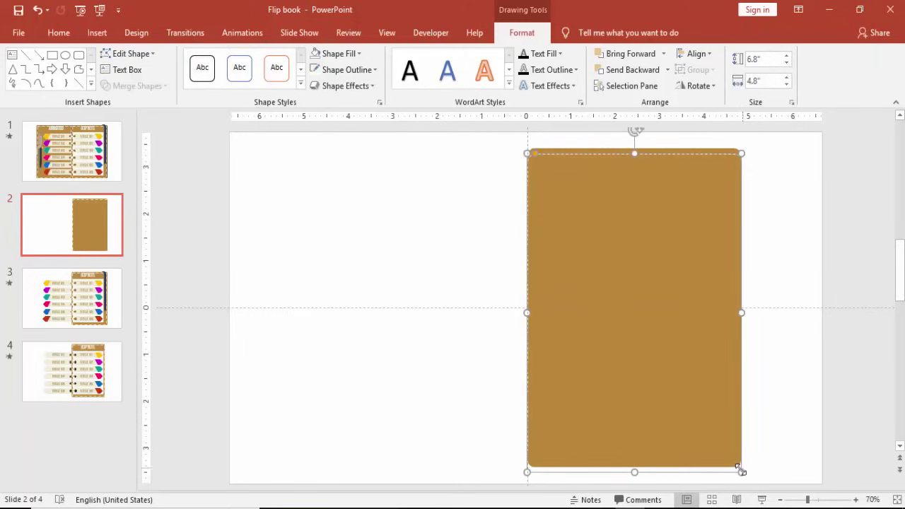
{"action": "left_click_drag", "start_coordinate": [740, 471], "coordinate": [734, 462]}
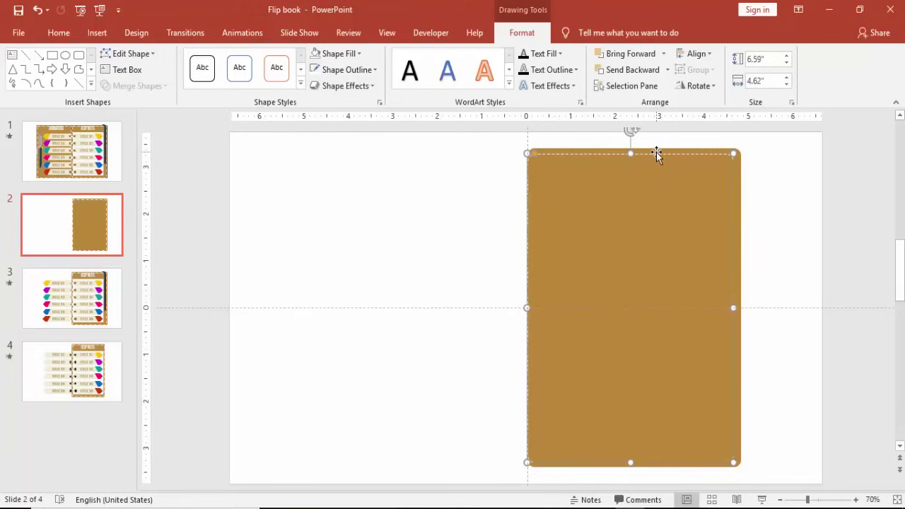
{"action": "key", "text": "ctrl+Right"}
{"action": "key", "text": "ctrl+Right"}
{"action": "key", "text": "ctrl+Right"}
{"action": "key", "text": "ctrl+Right"}
{"action": "key", "text": "ctrl+Right"}
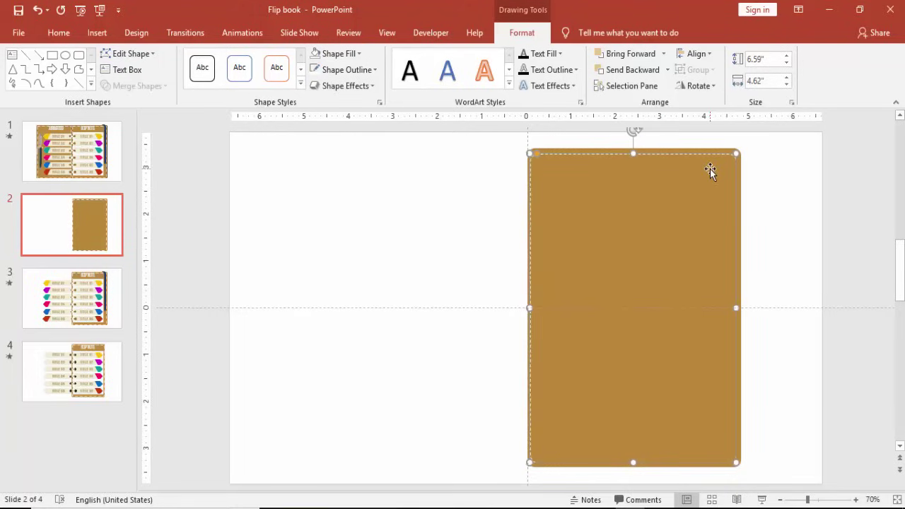
{"action": "left_click", "coordinate": [758, 185]}
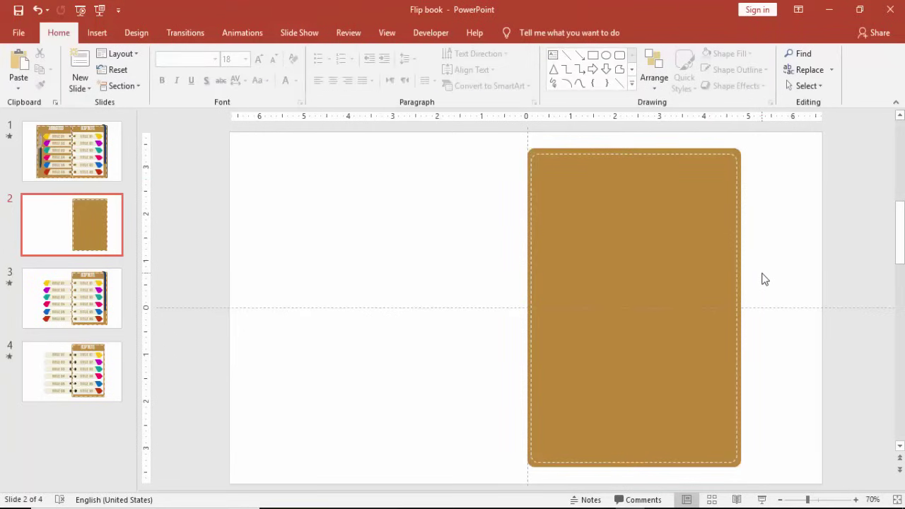
{"action": "left_click", "coordinate": [622, 154]}
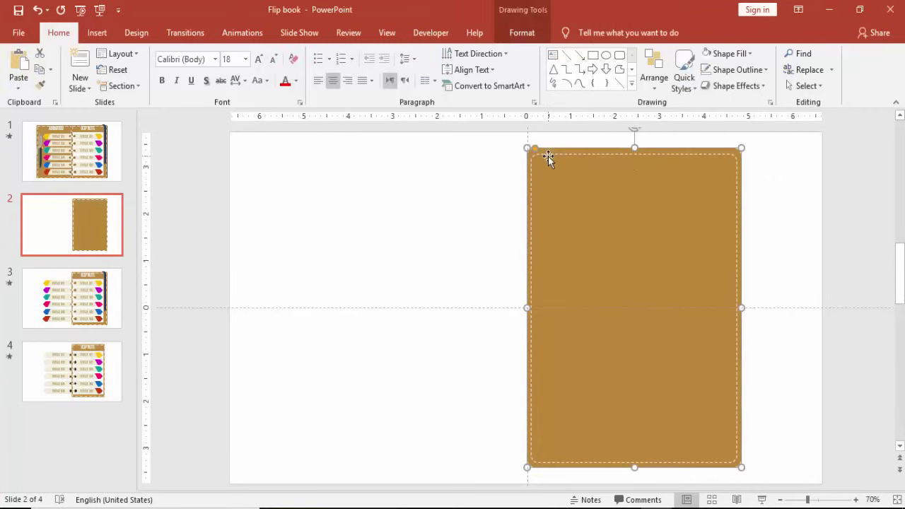
{"action": "key", "text": "Escape"}
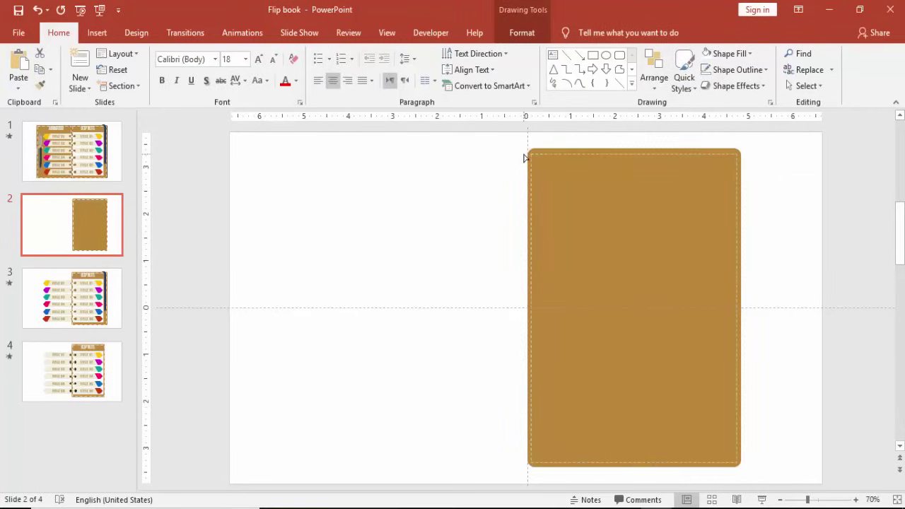
Marquee-select the stitched page and copy it flush against the left of the original.
{"action": "mouse_move", "coordinate": [495, 138]}
{"action": "left_mouse_down"}
{"action": "mouse_move", "coordinate": [794, 389]}
{"action": "mouse_move", "coordinate": [817, 493]}
{"action": "mouse_move", "coordinate": [808, 481]}
{"action": "left_mouse_up"}
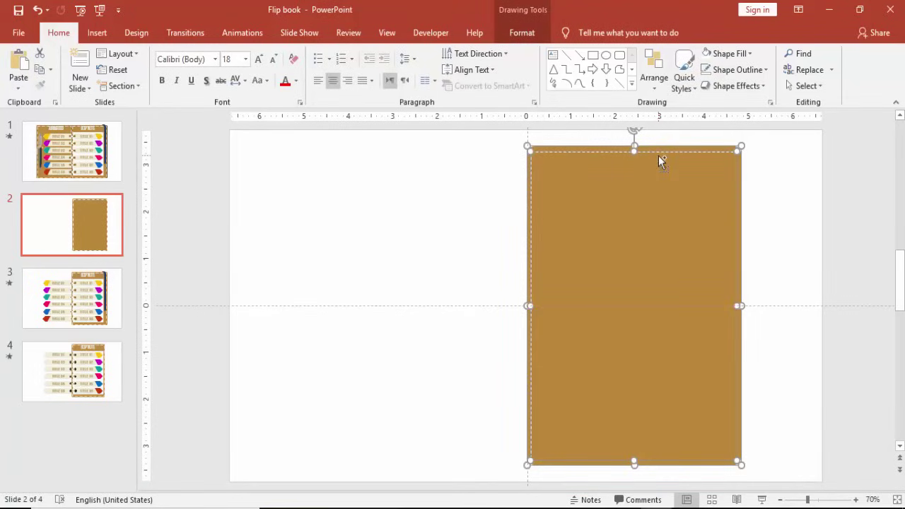
{"action": "left_click_drag", "start_coordinate": [660, 161], "coordinate": [457, 191]}
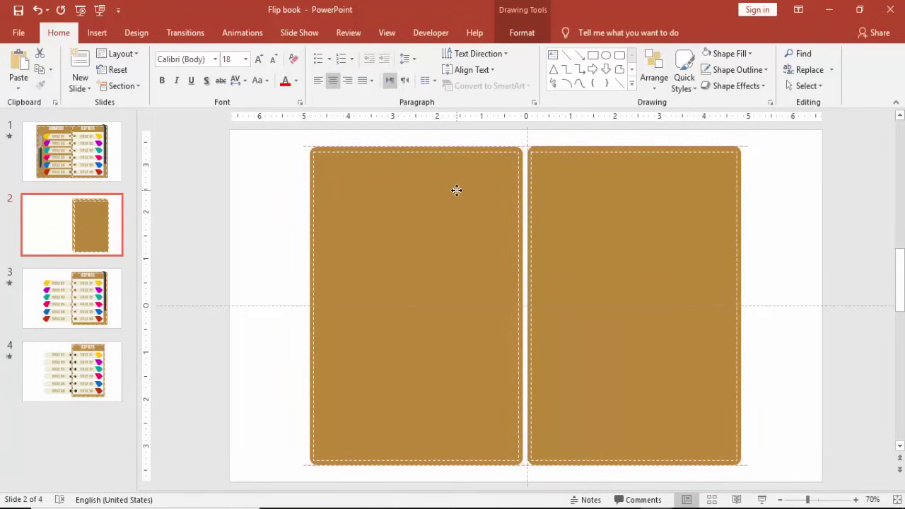
{"action": "left_click_drag", "start_coordinate": [457, 191], "coordinate": [457, 191]}
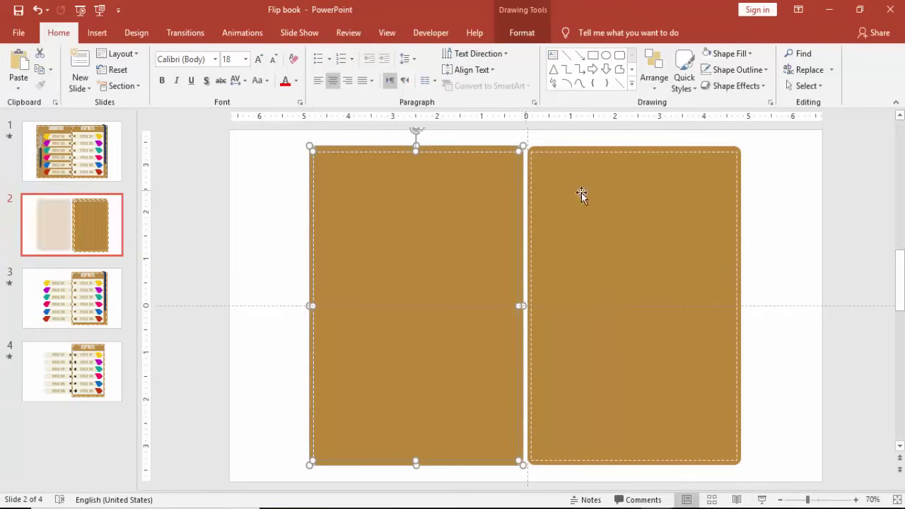
{"action": "left_click", "coordinate": [776, 203]}
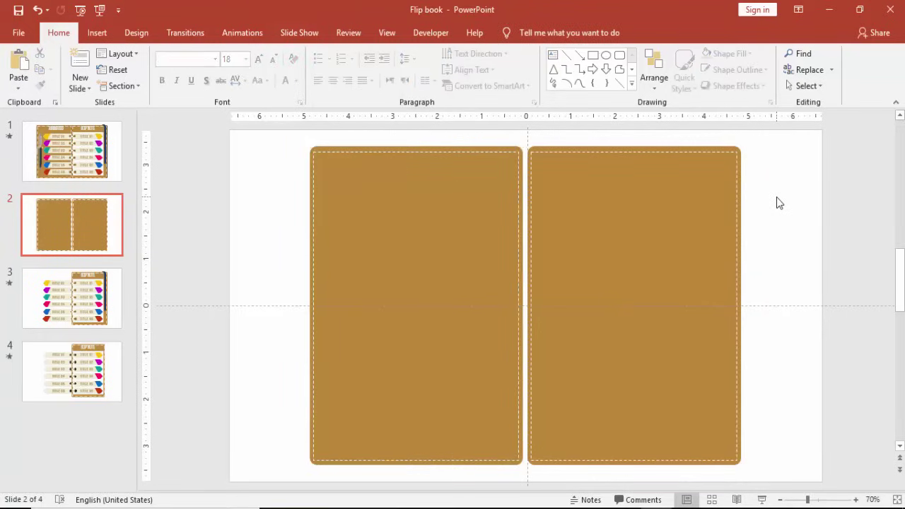
Draw a rectangle on the right page sized 5.6" high by 4.1" wide.
{"action": "left_click", "coordinate": [97, 32]}
{"action": "left_click", "coordinate": [241, 84]}
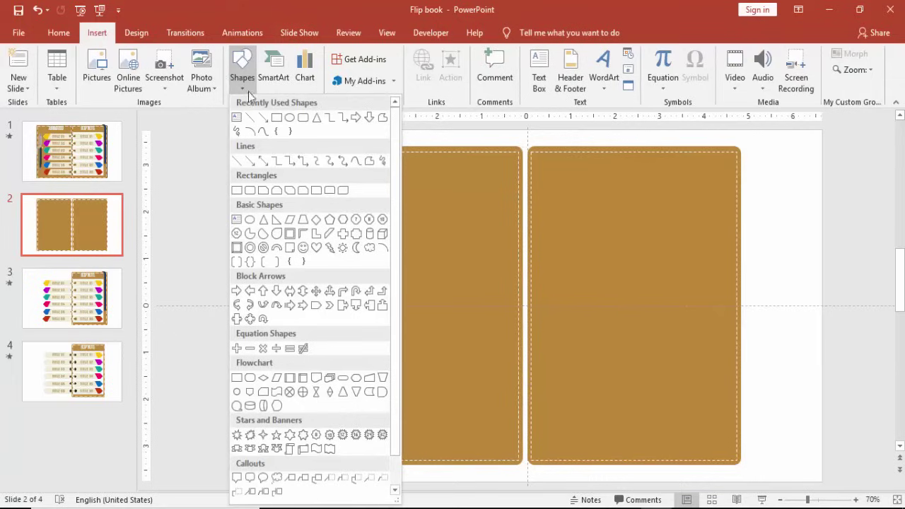
{"action": "left_click", "coordinate": [276, 118]}
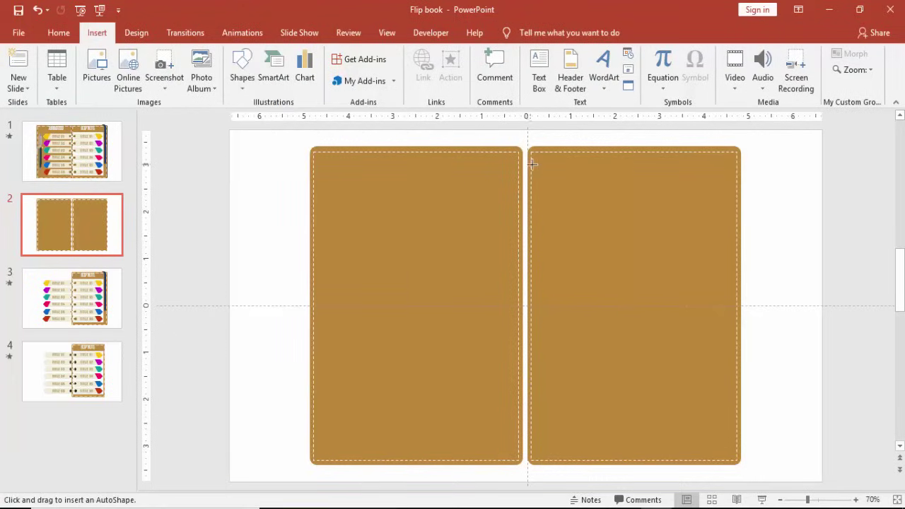
{"action": "left_click_drag", "start_coordinate": [533, 165], "coordinate": [679, 431]}
{"action": "left_click", "coordinate": [770, 62]}
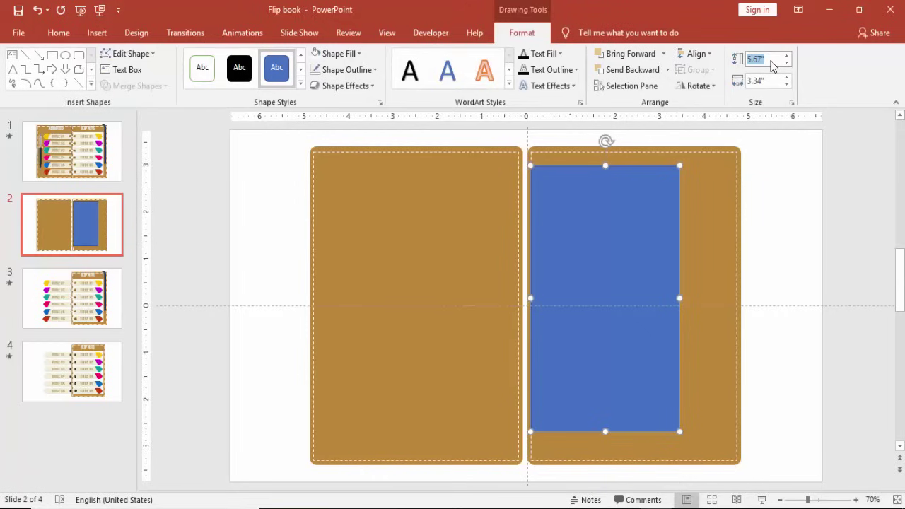
{"action": "type", "text": "5.6"}
{"action": "left_click", "coordinate": [767, 83]}
{"action": "type", "text": "4."}
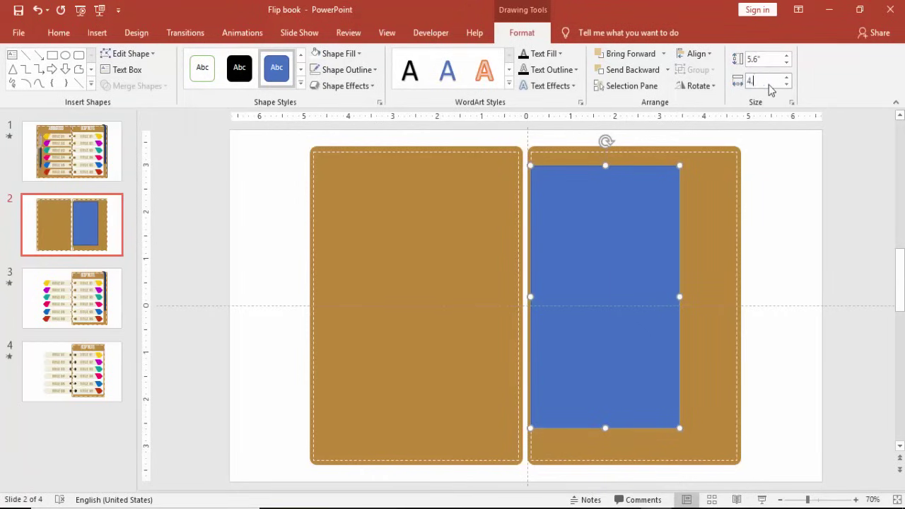
{"action": "type", "text": "1"}
{"action": "key", "text": "Return"}
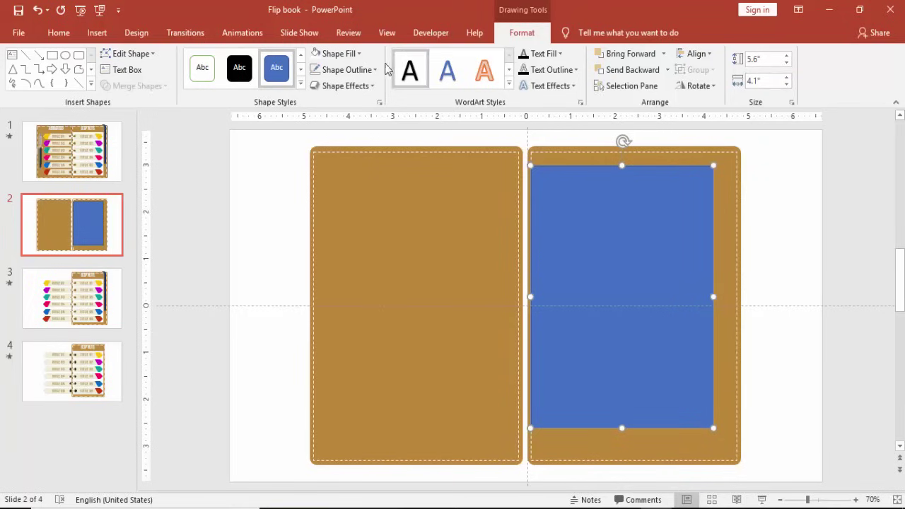
Give the rectangle no outline and a white fill, then position it inside the right page.
{"action": "left_click", "coordinate": [377, 70]}
{"action": "left_click", "coordinate": [355, 219]}
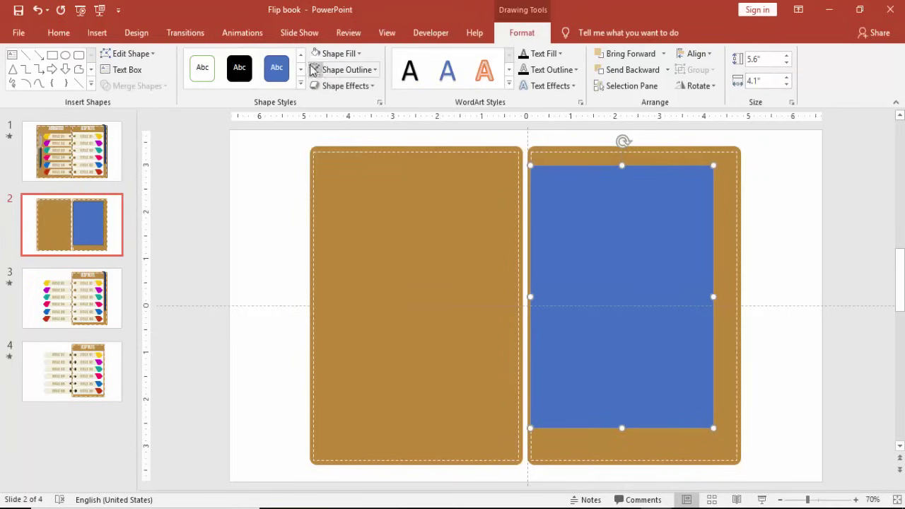
{"action": "left_click", "coordinate": [316, 54]}
{"action": "left_click_drag", "start_coordinate": [644, 261], "coordinate": [644, 276]}
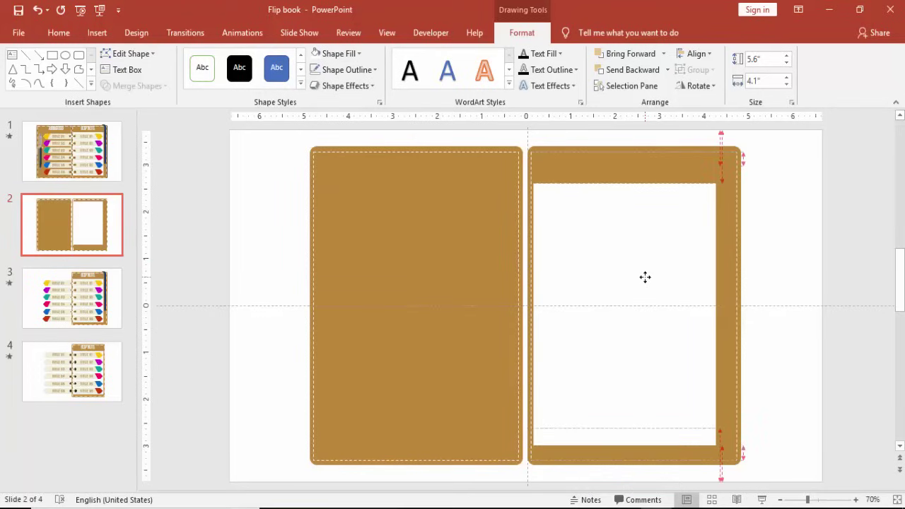
{"action": "left_click_drag", "start_coordinate": [646, 281], "coordinate": [646, 281]}
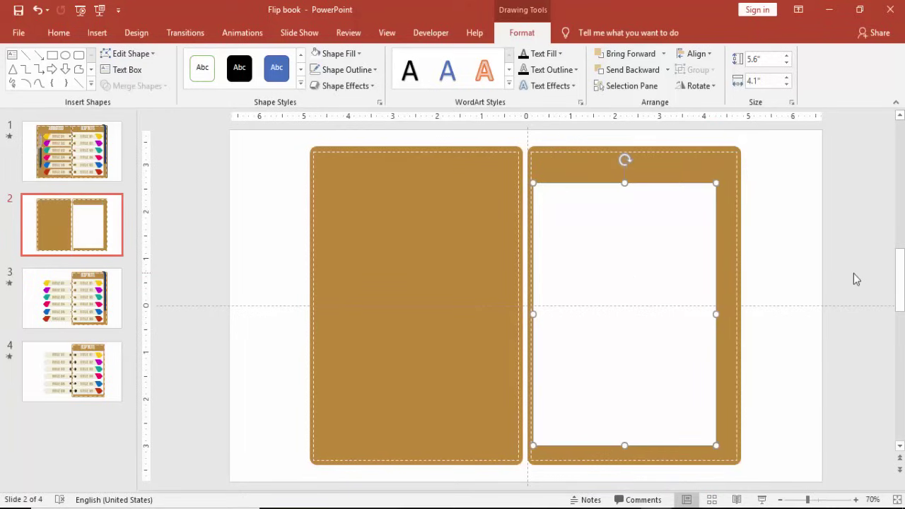
{"action": "key", "text": "ctrl+Down"}
{"action": "key", "text": "ctrl+Down"}
{"action": "key", "text": "ctrl+Down"}
{"action": "key", "text": "ctrl+Down"}
{"action": "key", "text": "ctrl+Down"}
{"action": "key", "text": "ctrl+Down"}
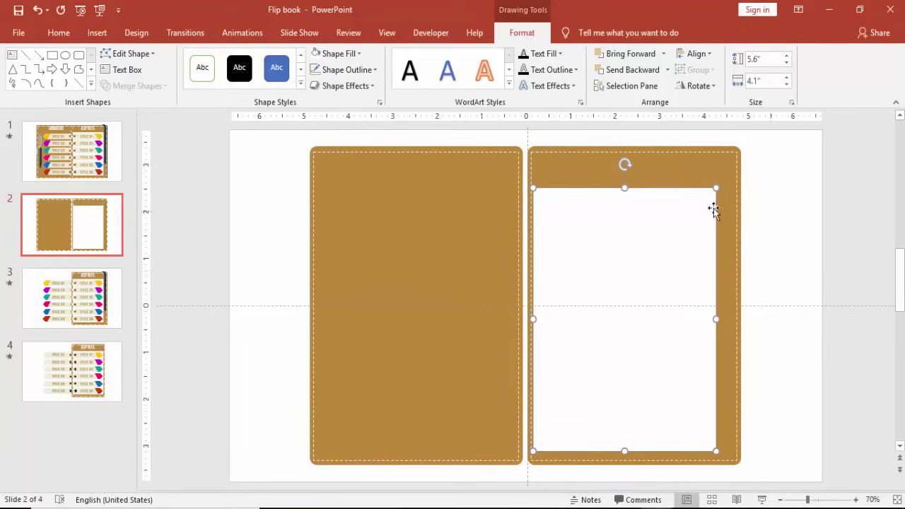
{"action": "left_click", "coordinate": [813, 237]}
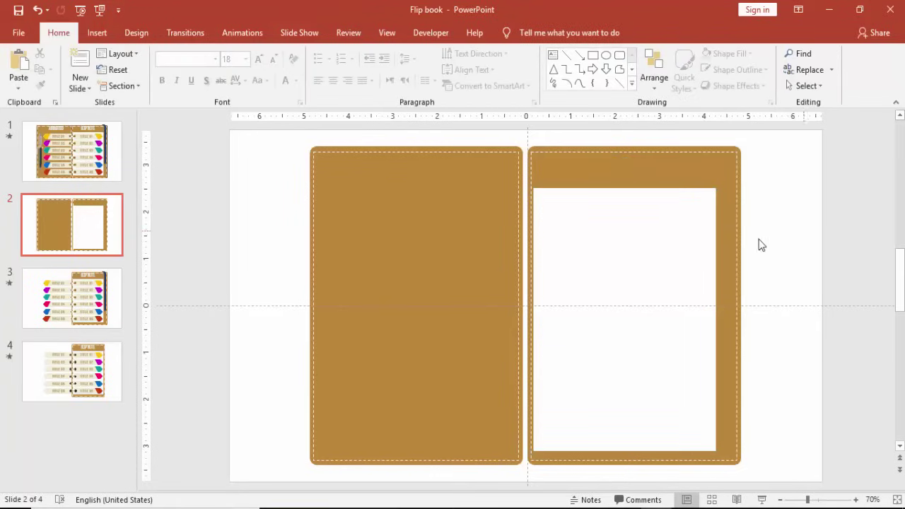
Place an oval on the left page sized 0.3" by 0.3".
{"action": "left_click", "coordinate": [97, 33]}
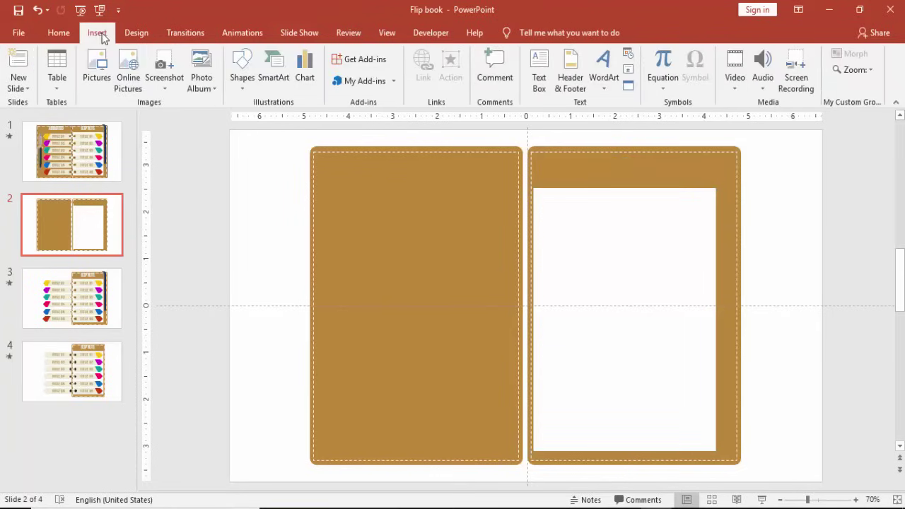
{"action": "left_click", "coordinate": [240, 78]}
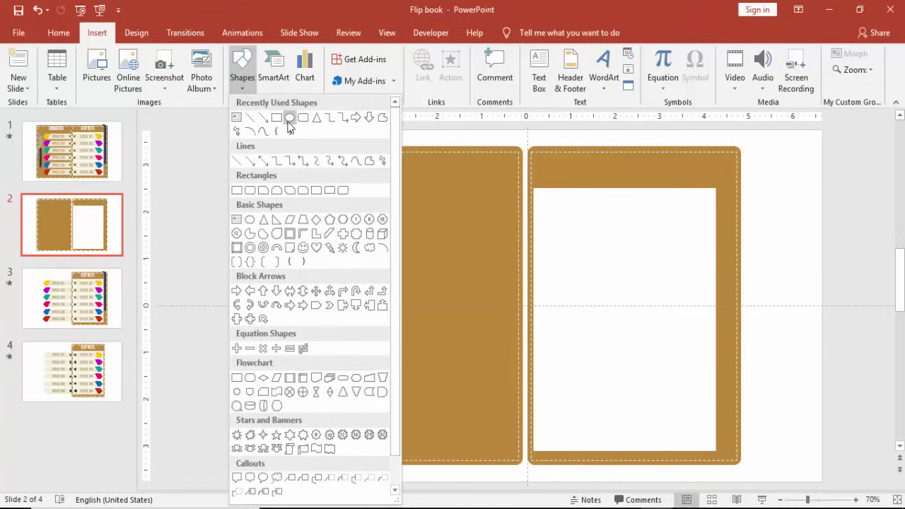
{"action": "left_click", "coordinate": [290, 117]}
{"action": "left_click", "coordinate": [456, 225]}
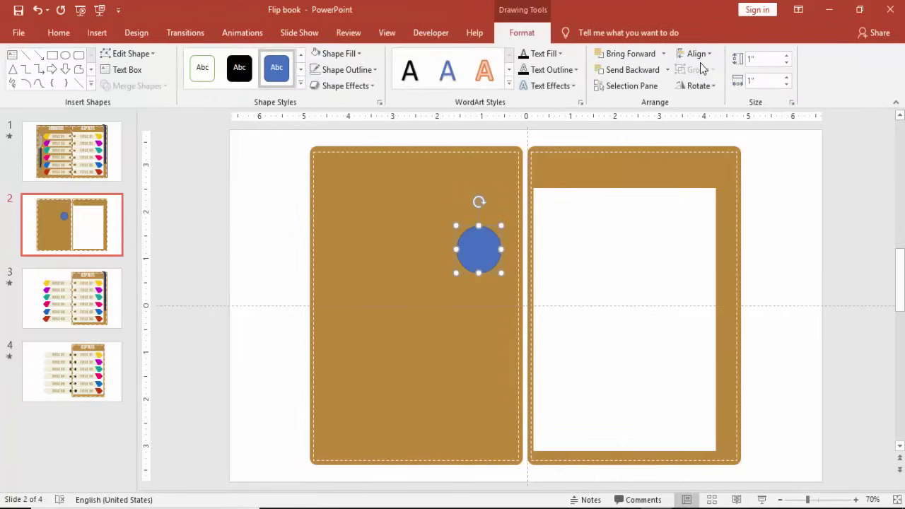
{"action": "left_click", "coordinate": [764, 62]}
{"action": "type", "text": ".3"}
{"action": "left_click", "coordinate": [768, 82]}
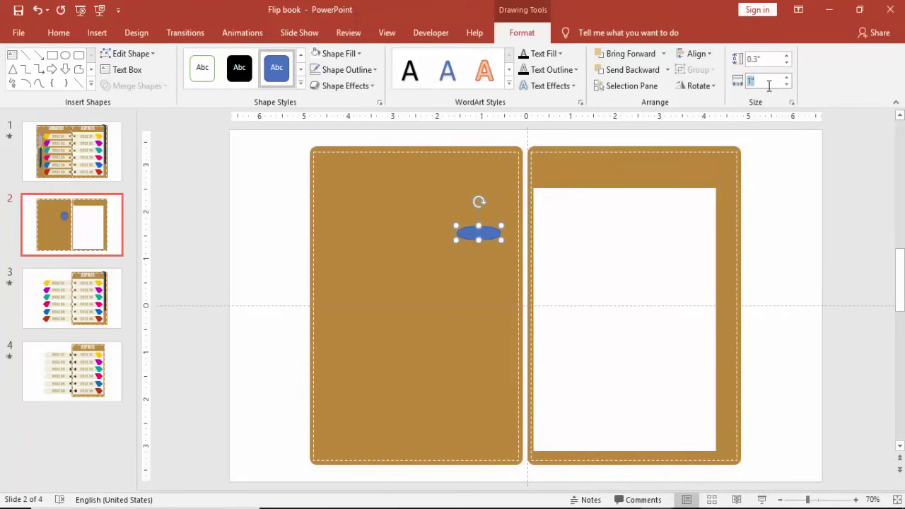
{"action": "key", "text": "Return"}
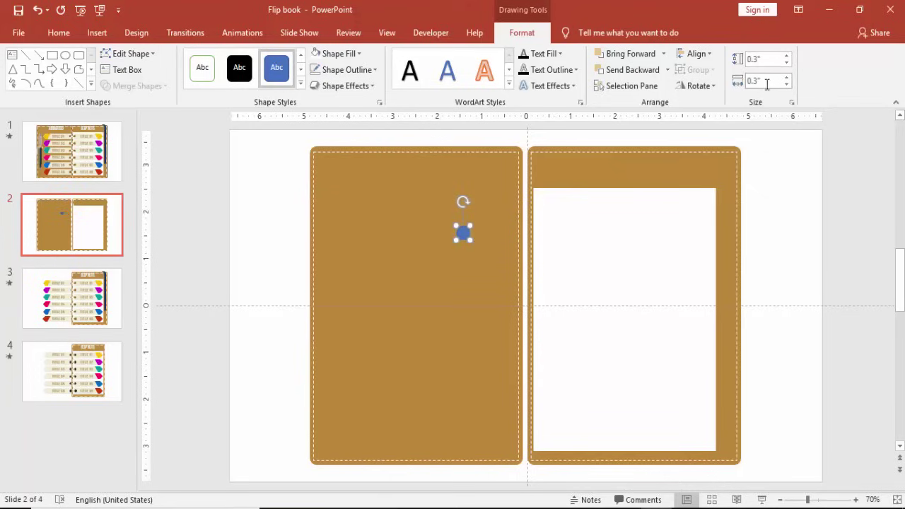
Fill the circle with the tan leather colour and open its Format Shape pane.
{"action": "left_click", "coordinate": [355, 56]}
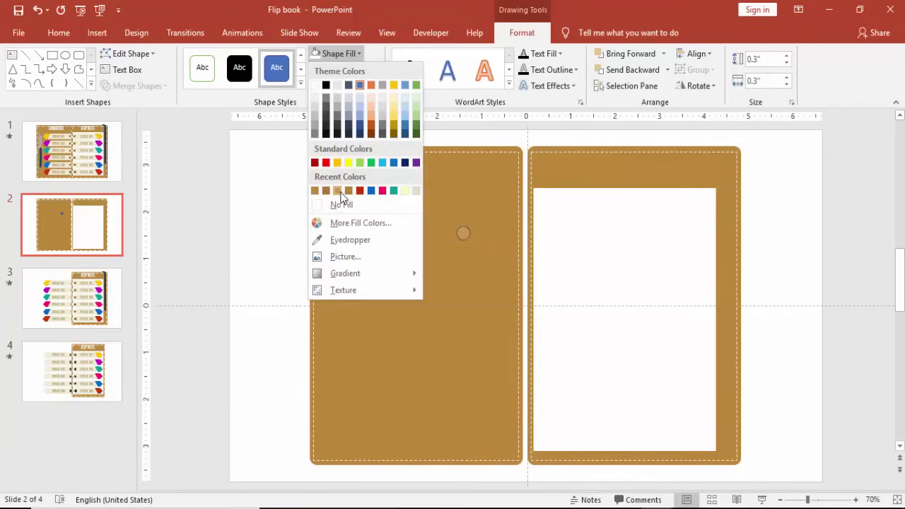
{"action": "left_click", "coordinate": [337, 191]}
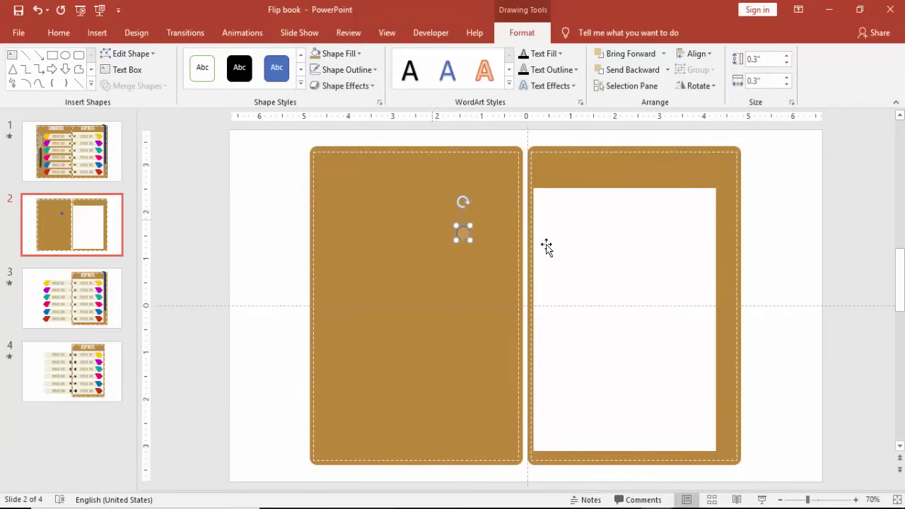
{"action": "right_click", "coordinate": [463, 230]}
{"action": "left_click", "coordinate": [534, 478]}
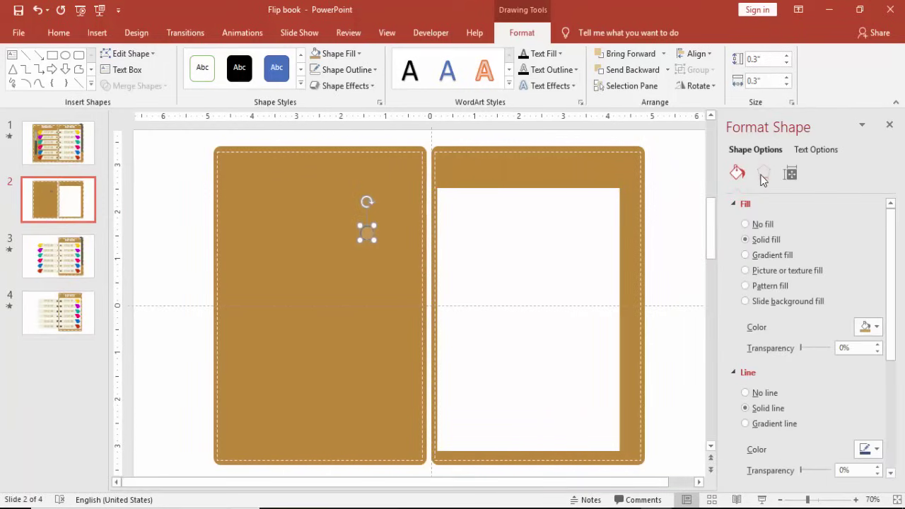
Give the circle an Inside: Bottom Left shadow.
{"action": "left_click", "coordinate": [762, 175]}
{"action": "left_click", "coordinate": [874, 223]}
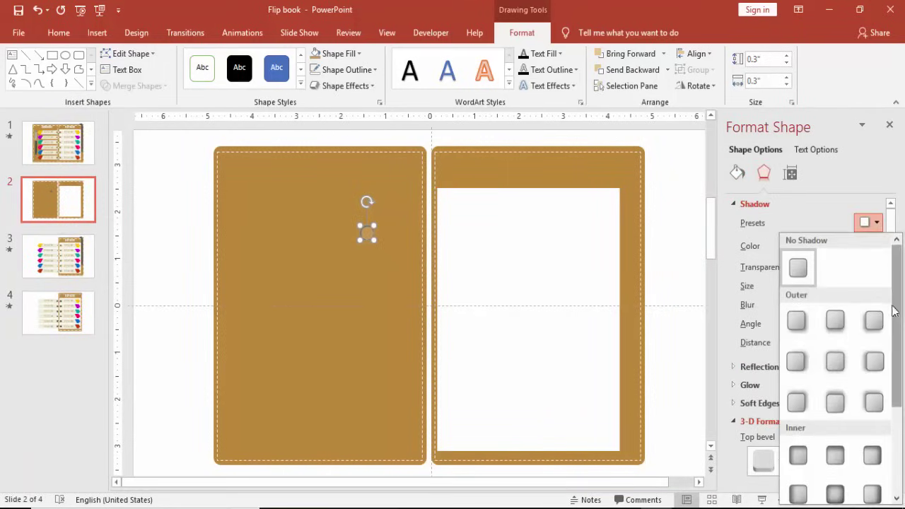
{"action": "left_click_drag", "start_coordinate": [894, 314], "coordinate": [896, 370]}
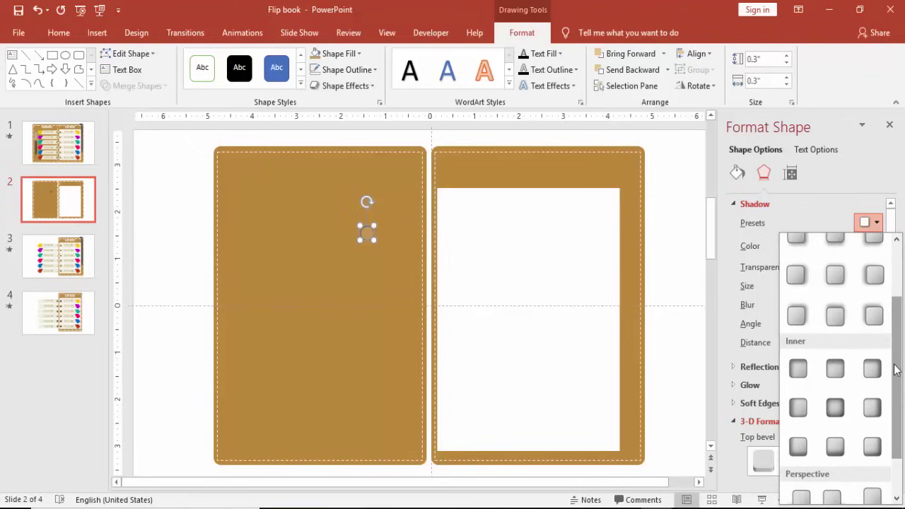
{"action": "left_click", "coordinate": [797, 444]}
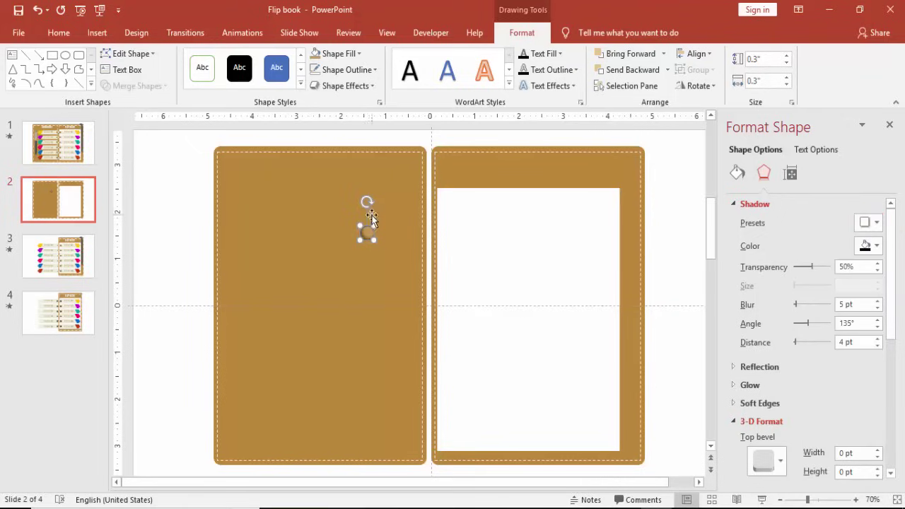
Move the circle beside the spine, remove its outline, and copy it onto the left page.
{"action": "left_click_drag", "start_coordinate": [368, 235], "coordinate": [448, 210]}
{"action": "left_click", "coordinate": [373, 68]}
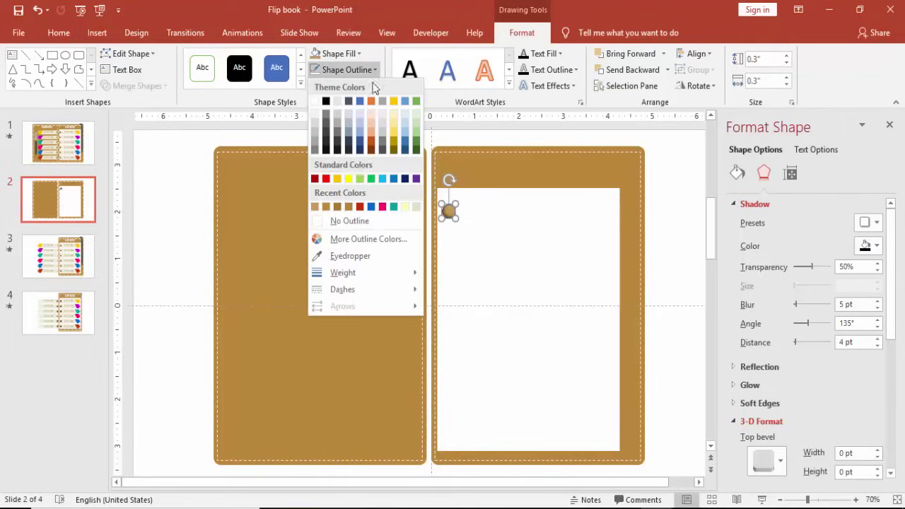
{"action": "left_click", "coordinate": [363, 222]}
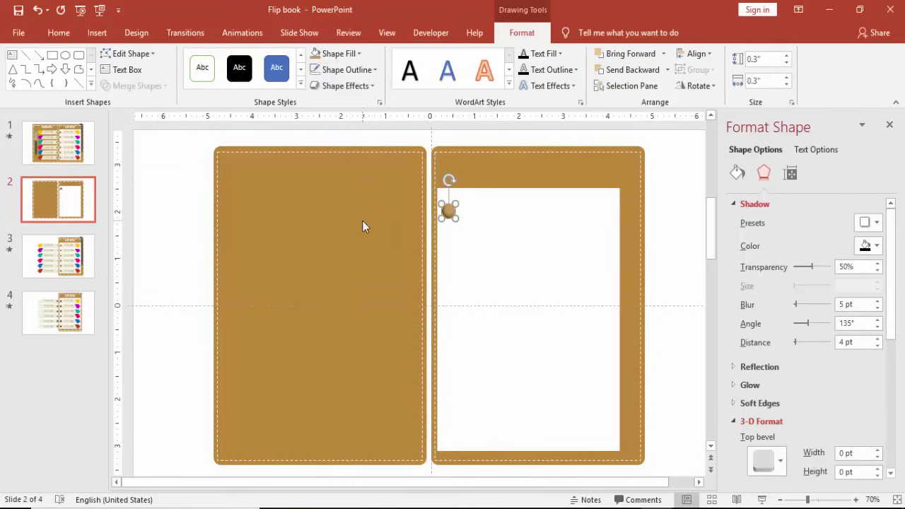
{"action": "left_click", "coordinate": [663, 202]}
{"action": "left_click", "coordinate": [448, 211]}
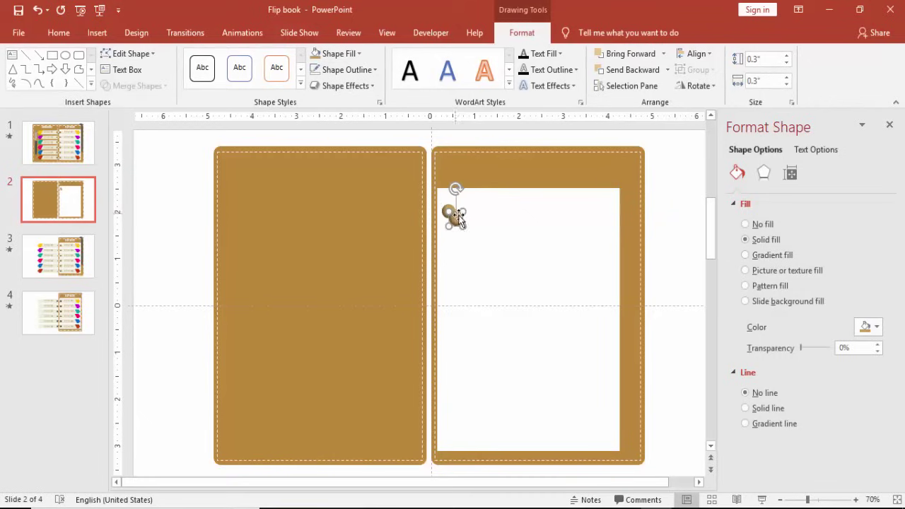
{"action": "left_click_drag", "start_coordinate": [454, 221], "coordinate": [411, 214]}
Top-align the two tan studs with Align Top, then open the Shapes gallery.
{"action": "left_click", "coordinate": [661, 154]}
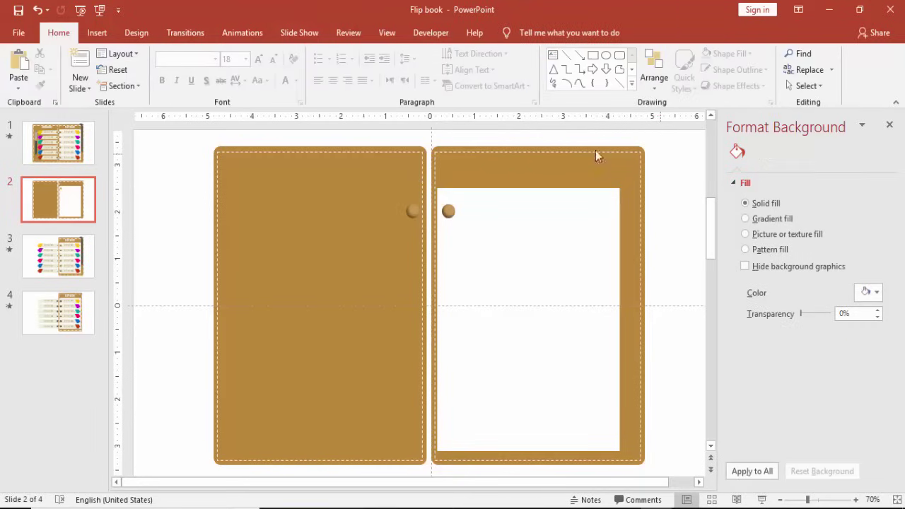
{"action": "left_click", "coordinate": [409, 210]}
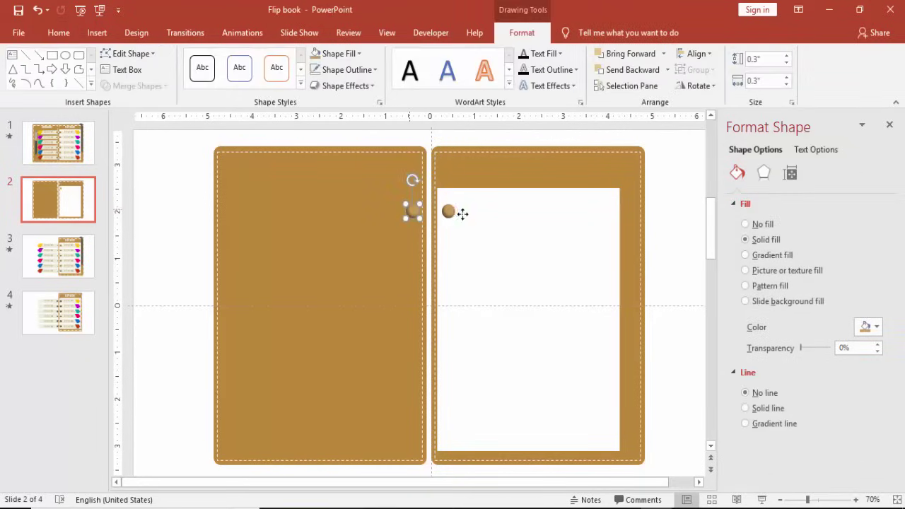
{"action": "left_click", "coordinate": [449, 210], "text": "shift"}
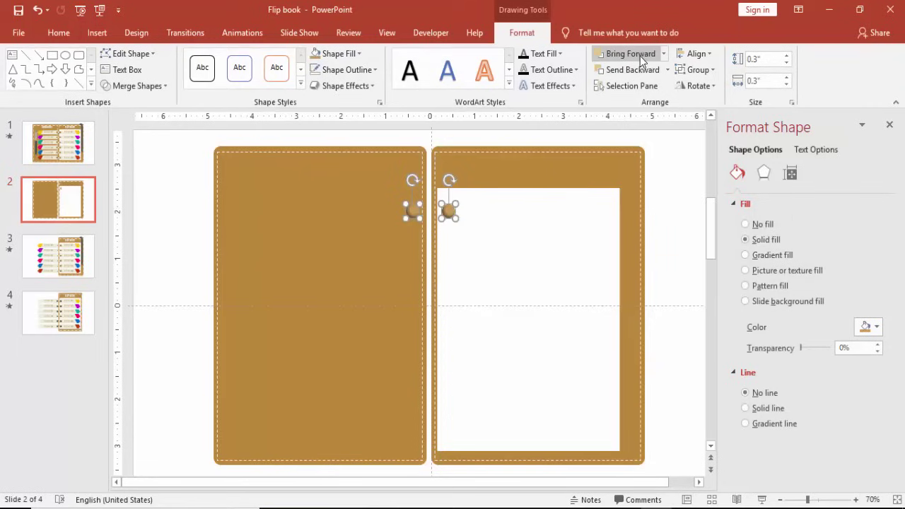
{"action": "left_click", "coordinate": [697, 54]}
{"action": "left_click", "coordinate": [722, 125]}
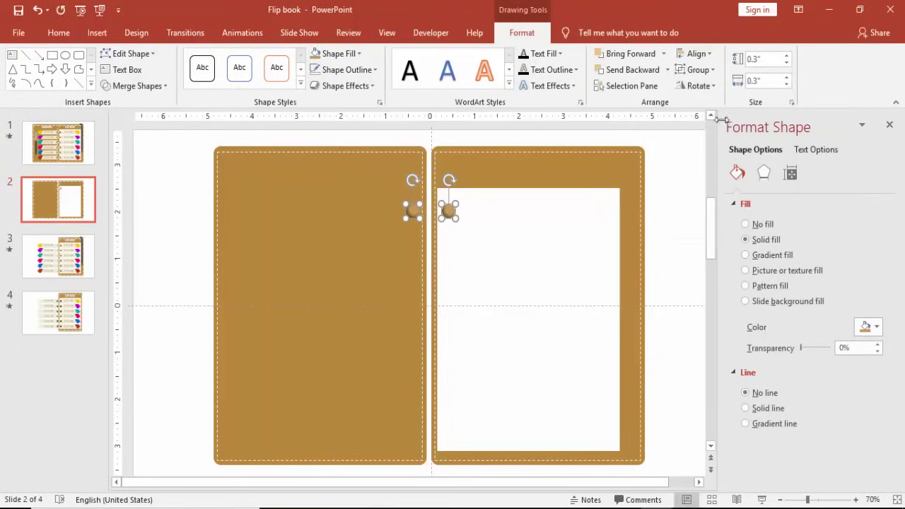
{"action": "left_click", "coordinate": [683, 195]}
{"action": "left_click", "coordinate": [97, 33]}
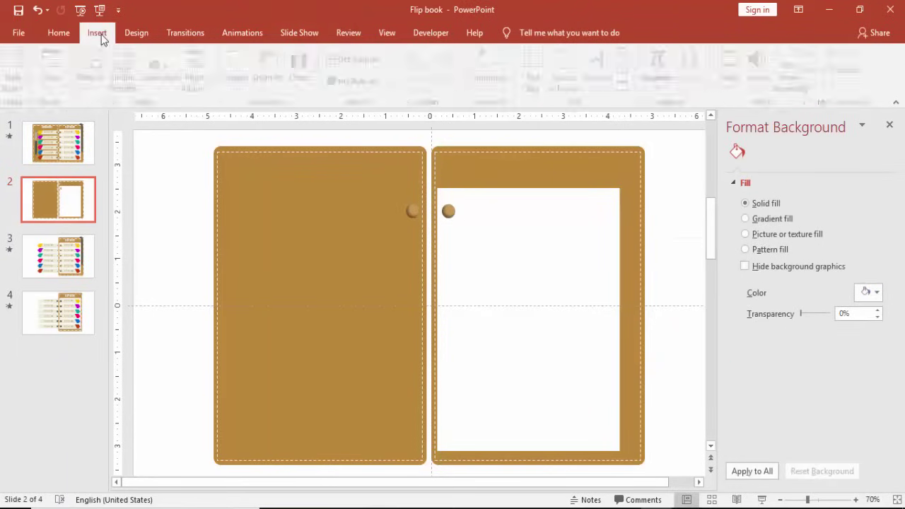
{"action": "left_click", "coordinate": [238, 85]}
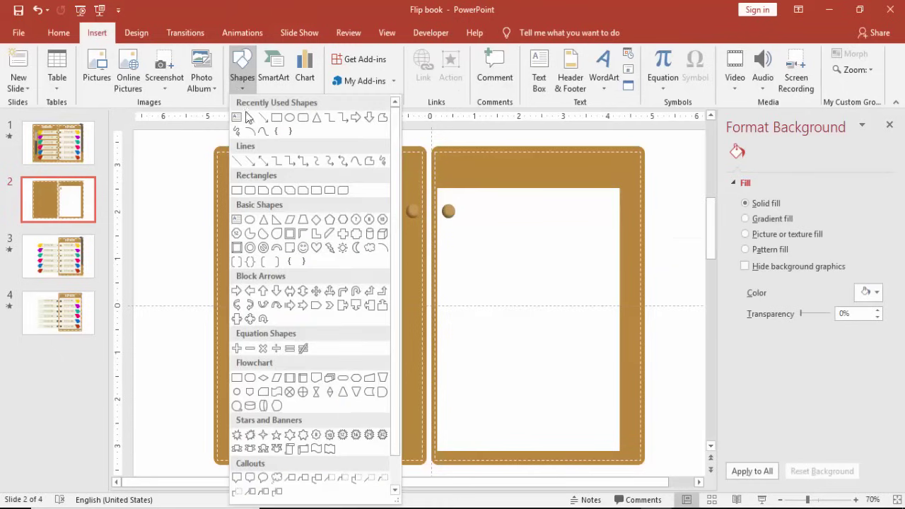
Draw a small Flowchart: Terminator strap between the two brown studs and remove its outline.
{"action": "left_click", "coordinate": [344, 382]}
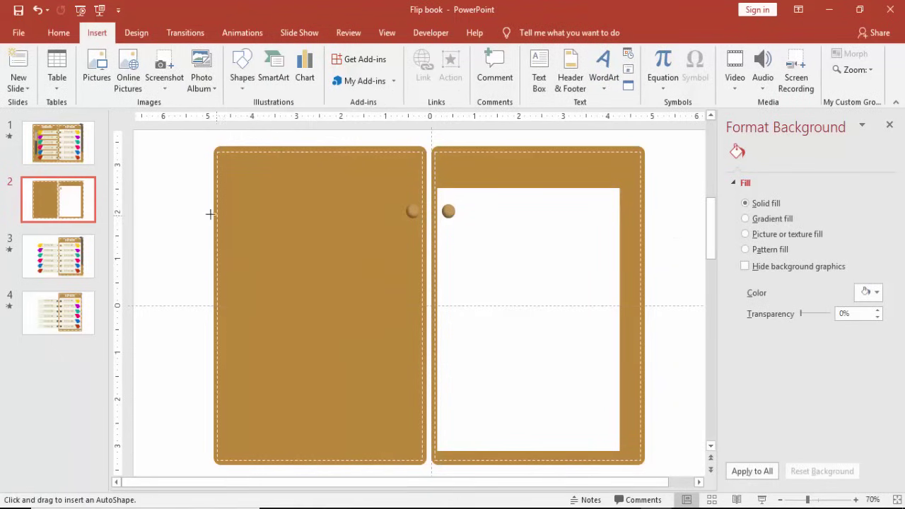
{"action": "mouse_move", "coordinate": [200, 205]}
{"action": "left_mouse_down"}
{"action": "mouse_move", "coordinate": [243, 219]}
{"action": "mouse_move", "coordinate": [446, 212]}
{"action": "mouse_move", "coordinate": [429, 212]}
{"action": "left_mouse_up"}
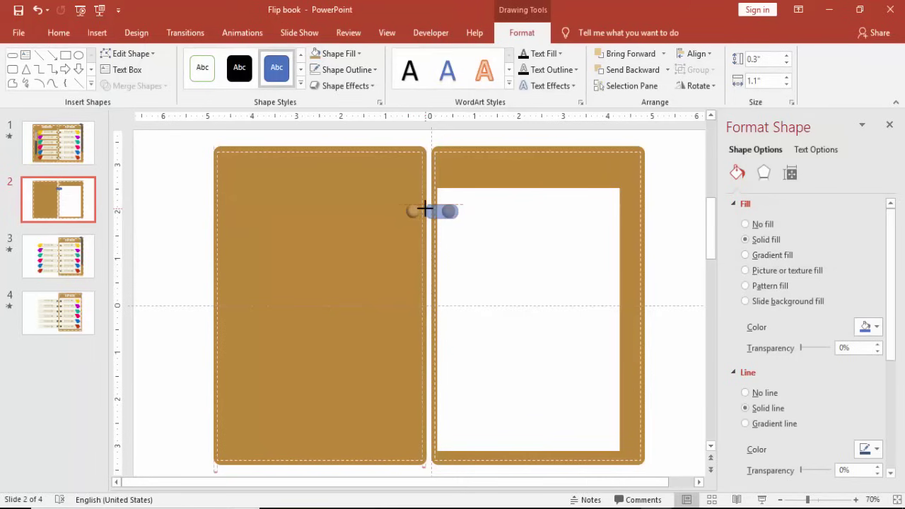
{"action": "mouse_move", "coordinate": [446, 216]}
{"action": "left_mouse_down"}
{"action": "mouse_move", "coordinate": [436, 210]}
{"action": "mouse_move", "coordinate": [455, 216]}
{"action": "mouse_move", "coordinate": [433, 210]}
{"action": "left_mouse_up"}
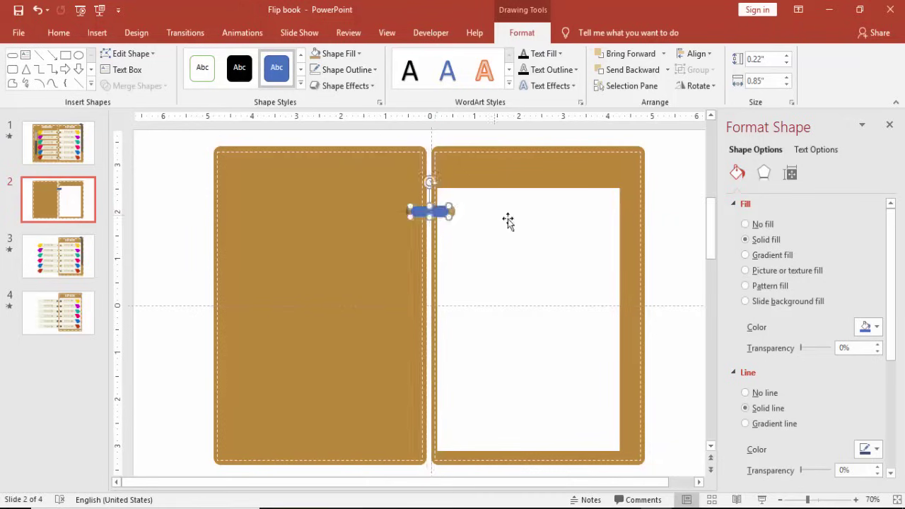
{"action": "left_click", "coordinate": [367, 77]}
{"action": "left_click", "coordinate": [351, 221]}
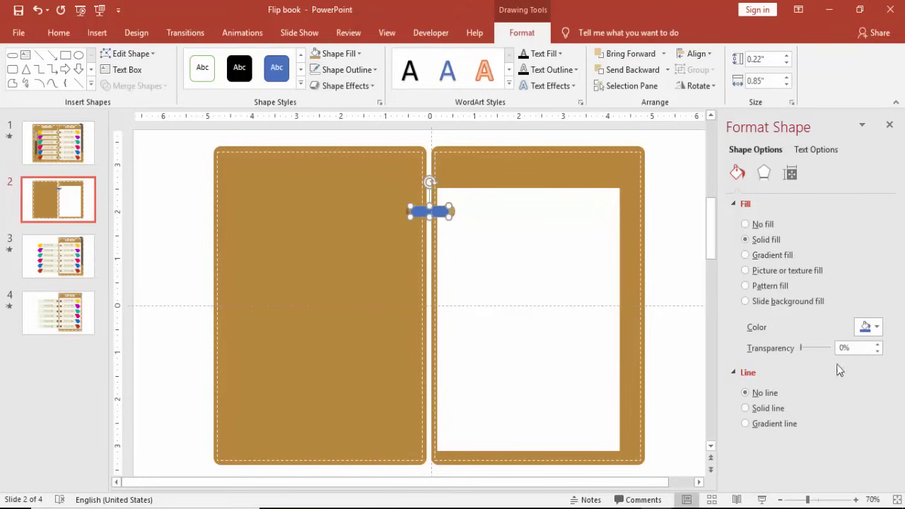
Give the strap a gradient fill with extra stops and a white middle stop at 45%.
{"action": "left_click", "coordinate": [778, 256]}
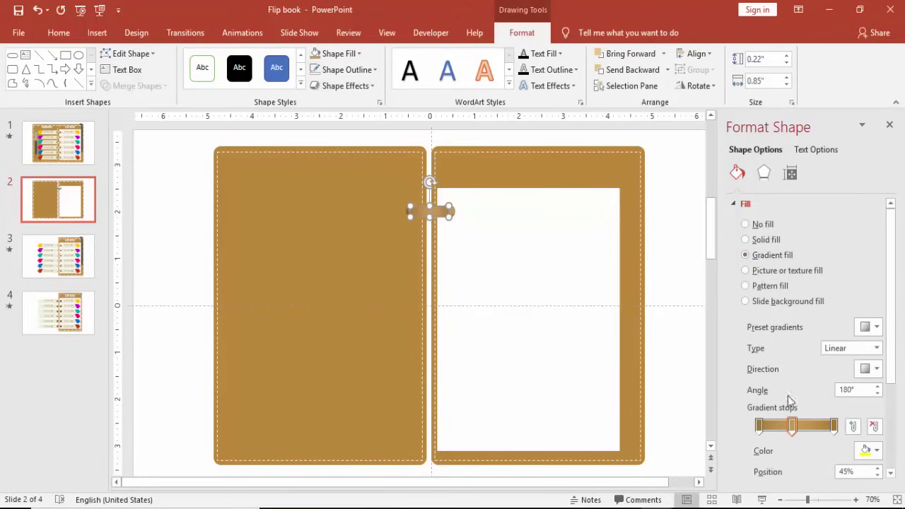
{"action": "left_click", "coordinate": [759, 425]}
{"action": "left_click", "coordinate": [867, 451]}
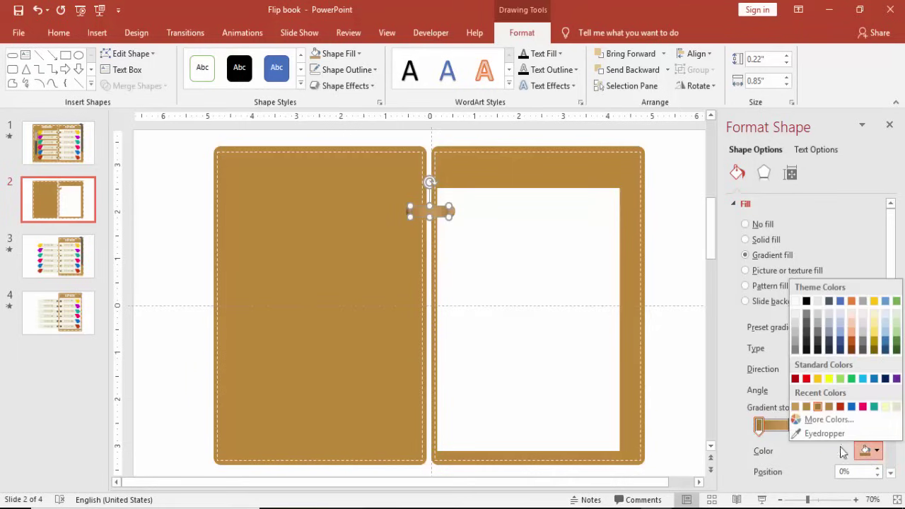
{"action": "left_click", "coordinate": [775, 426]}
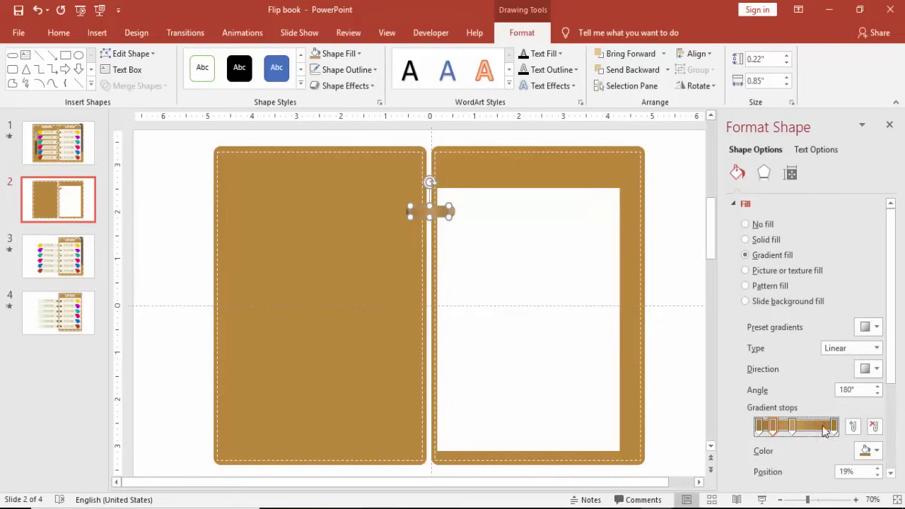
{"action": "left_click", "coordinate": [825, 427]}
{"action": "left_click", "coordinate": [815, 426]}
{"action": "left_click", "coordinate": [805, 426]}
{"action": "left_click", "coordinate": [784, 426]}
{"action": "left_click", "coordinate": [793, 426]}
{"action": "left_click", "coordinate": [865, 451]}
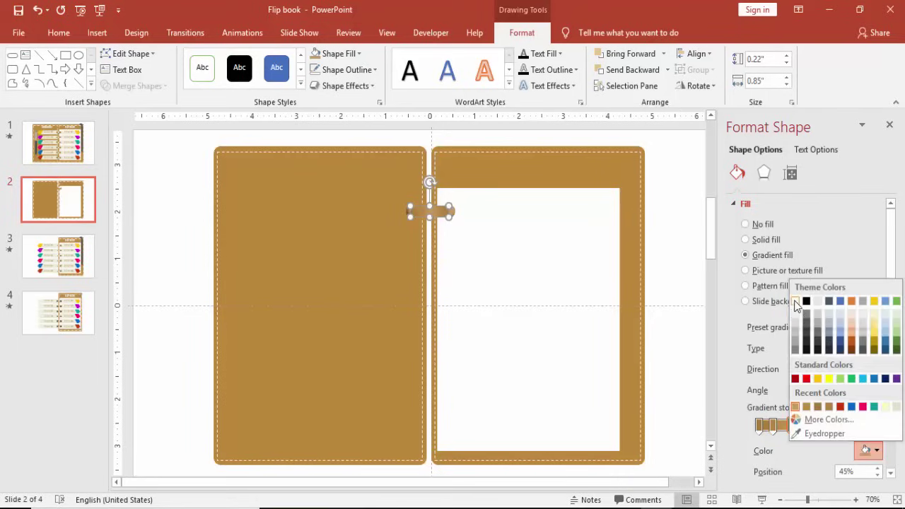
{"action": "left_click", "coordinate": [799, 305]}
{"action": "left_click", "coordinate": [541, 142]}
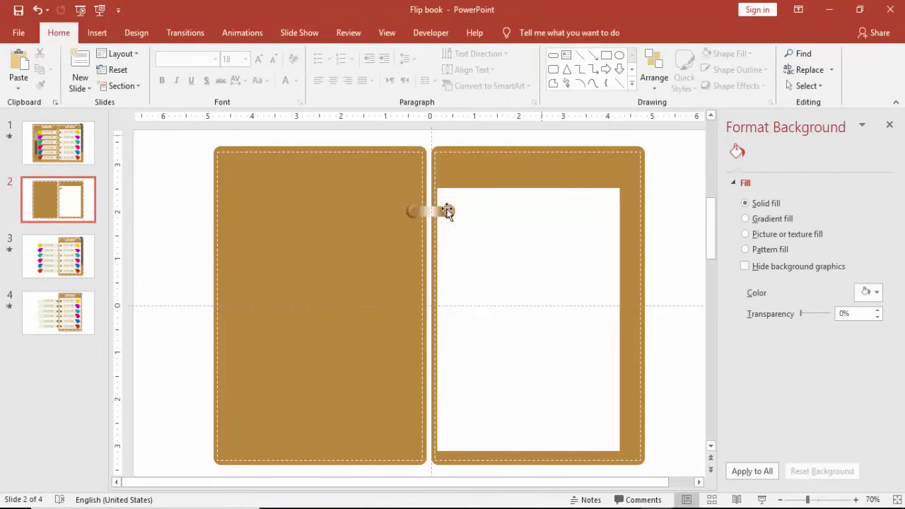
Set the leftmost stop to a custom darker brown and the last stop to a recent brown.
{"action": "left_click", "coordinate": [759, 424]}
{"action": "left_click", "coordinate": [866, 450]}
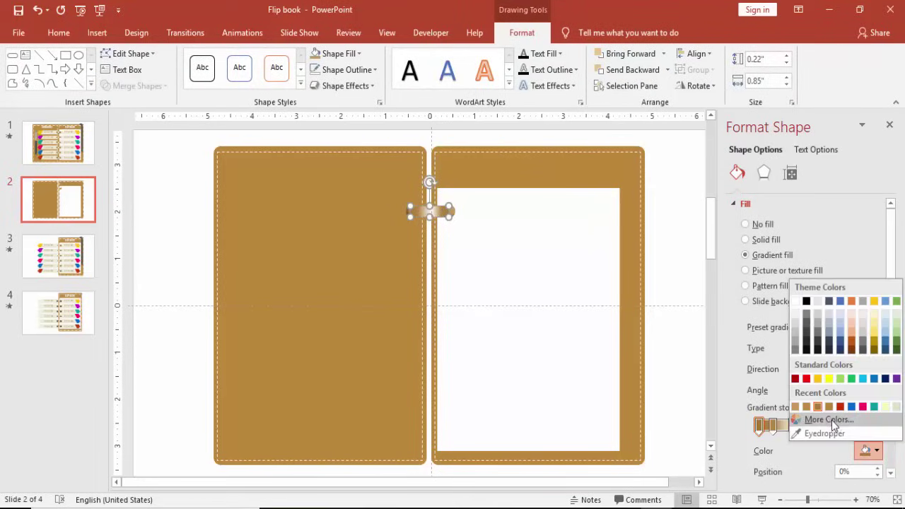
{"action": "left_click", "coordinate": [828, 420]}
{"action": "left_click_drag", "start_coordinate": [492, 218], "coordinate": [491, 228]}
{"action": "left_click", "coordinate": [527, 136]}
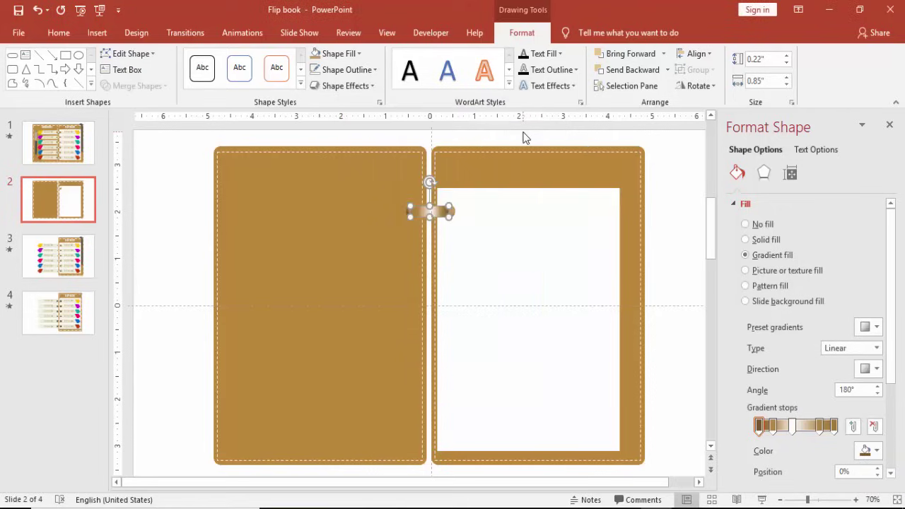
{"action": "left_click", "coordinate": [835, 425]}
{"action": "left_click", "coordinate": [868, 451]}
{"action": "left_click", "coordinate": [796, 408]}
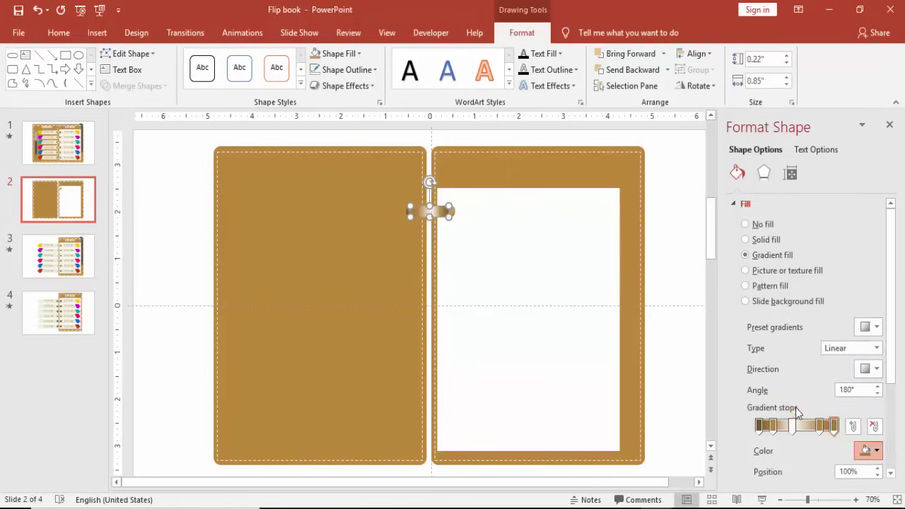
{"action": "left_click", "coordinate": [677, 257]}
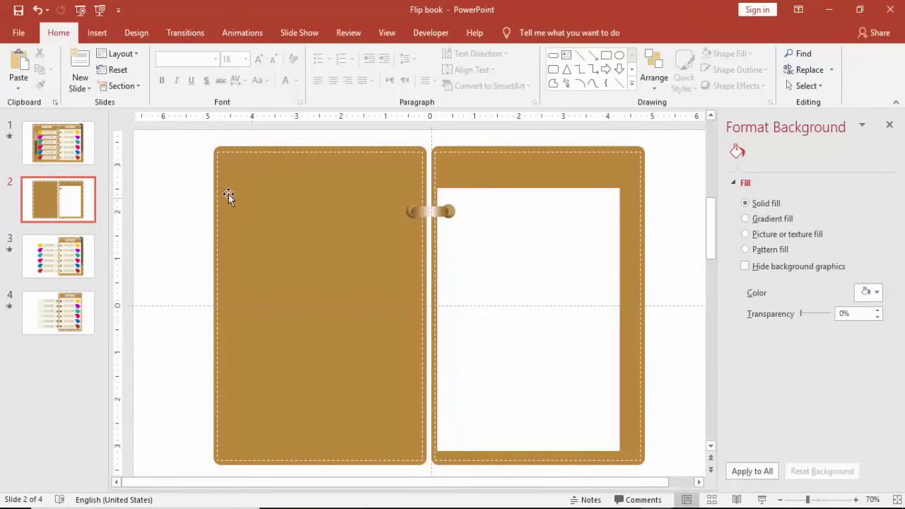
Check the two studs and strap up close, then group all three into one 0.3 × 1.11 in clasp.
{"action": "left_click_drag", "start_coordinate": [191, 182], "coordinate": [527, 228]}
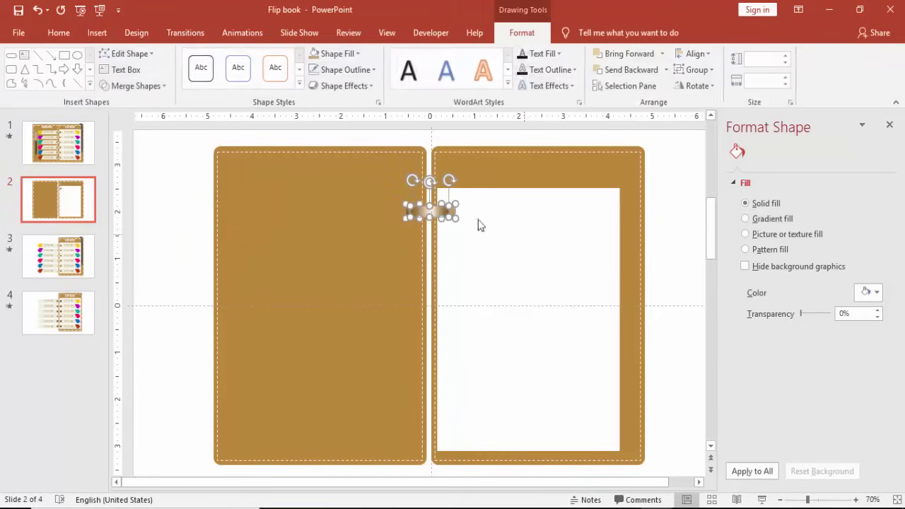
{"action": "left_click", "coordinate": [838, 500]}
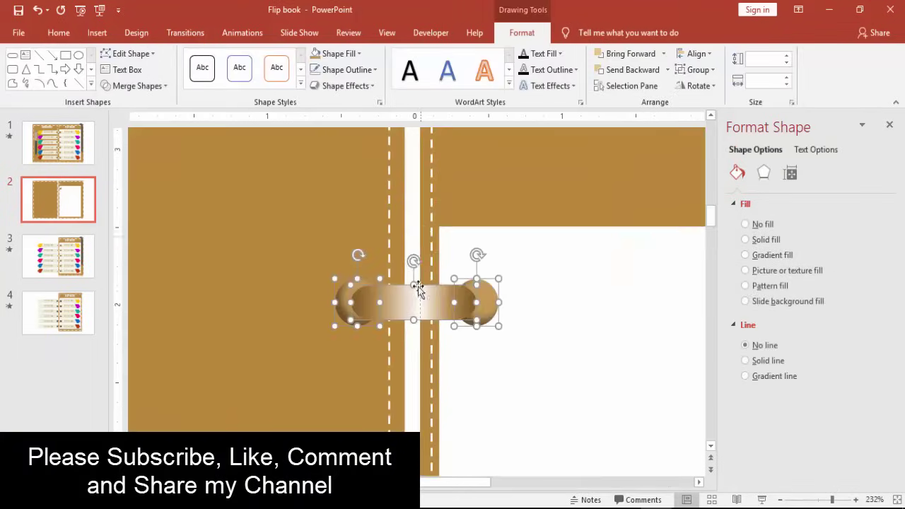
{"action": "left_click", "coordinate": [414, 225]}
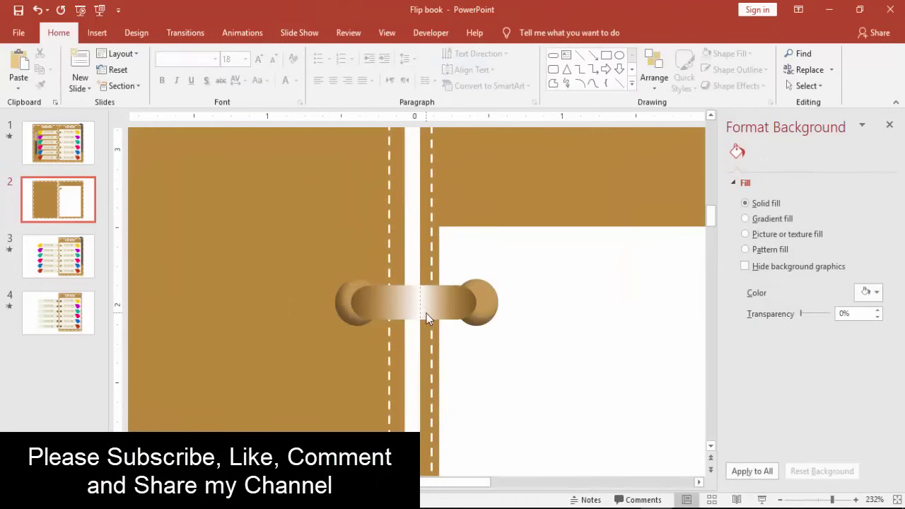
{"action": "left_click", "coordinate": [427, 312]}
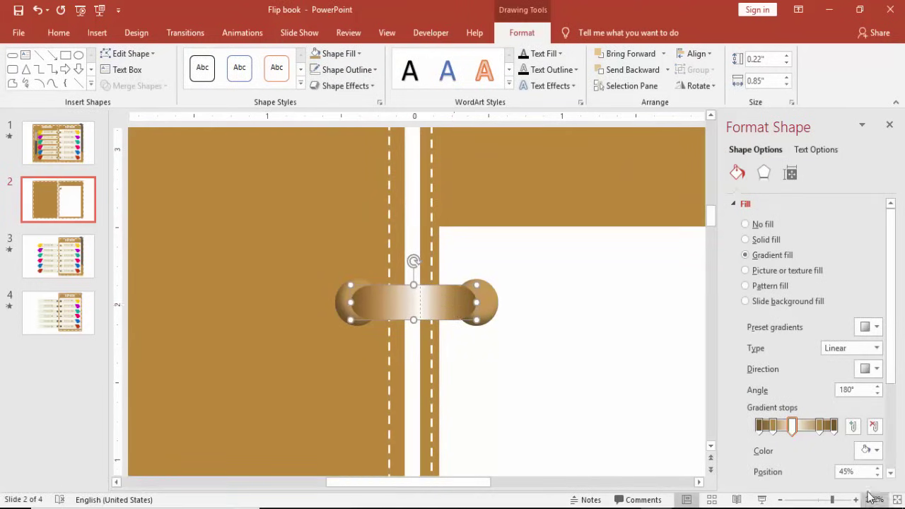
{"action": "left_click", "coordinate": [810, 500]}
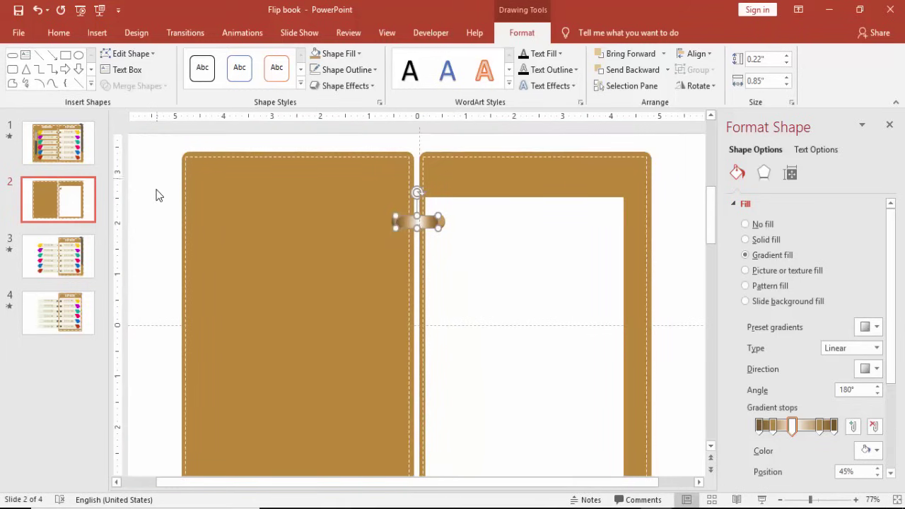
{"action": "left_click_drag", "start_coordinate": [158, 200], "coordinate": [530, 271]}
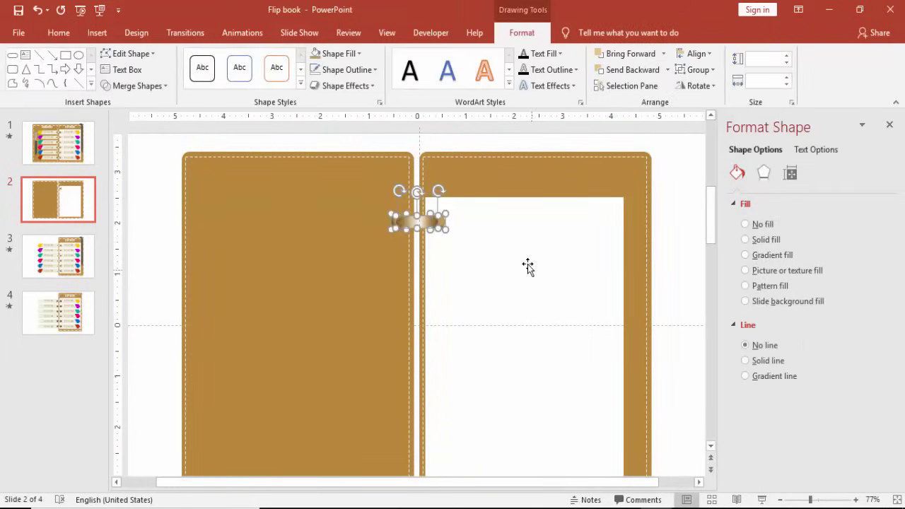
{"action": "key", "text": "ctrl+g"}
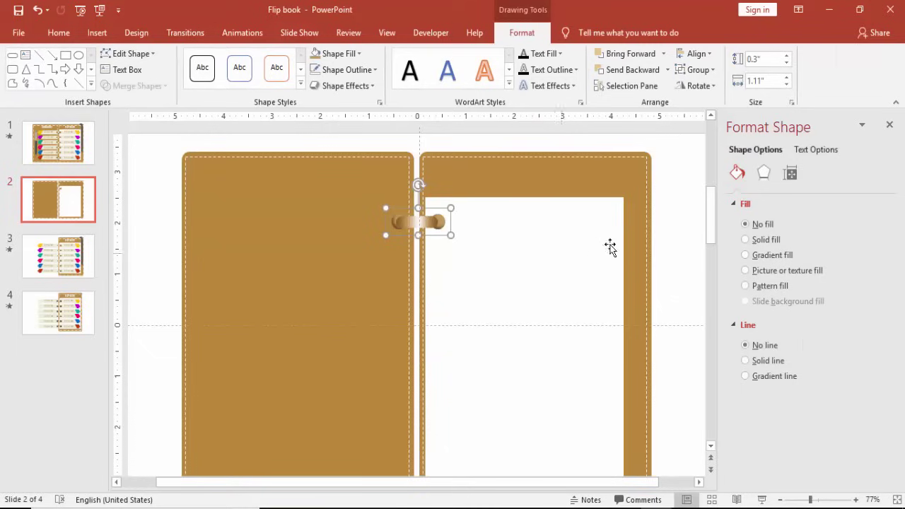
{"action": "left_click", "coordinate": [674, 237]}
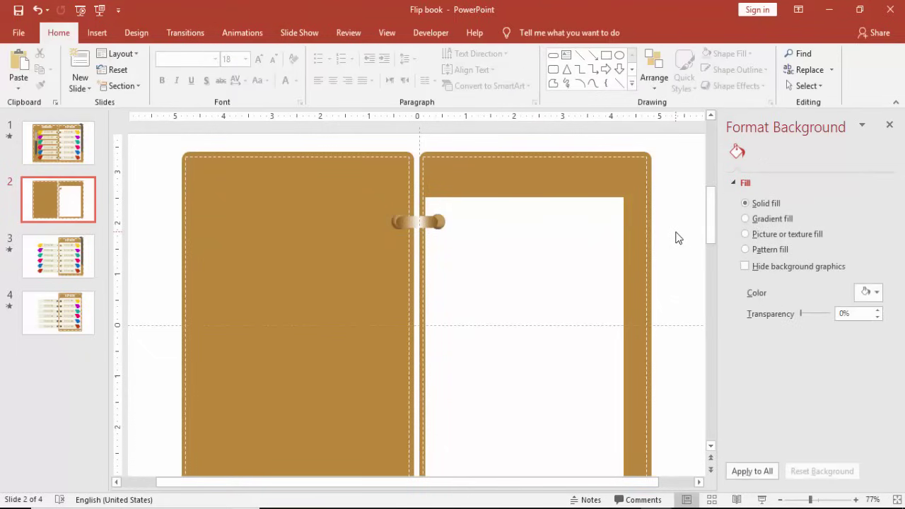
Draw an Arrow: Pentagon tab across the top of the right page.
{"action": "left_click", "coordinate": [98, 36]}
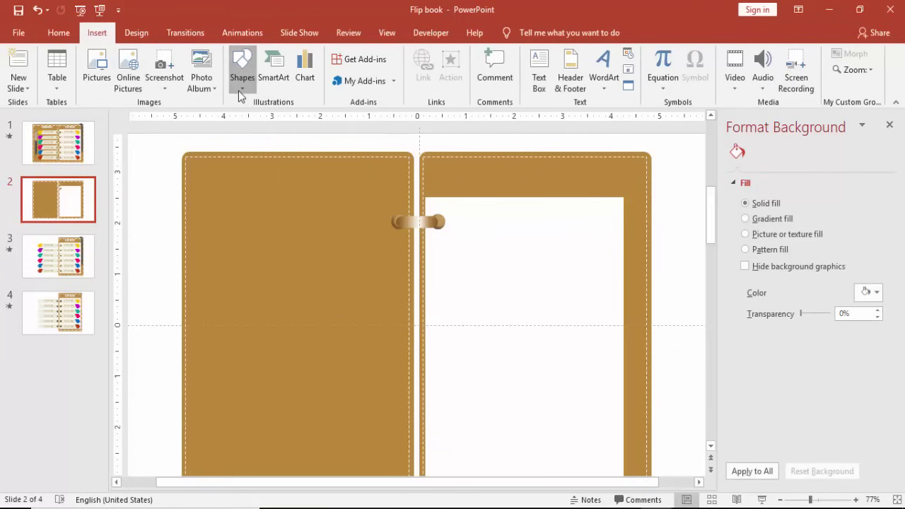
{"action": "left_click", "coordinate": [241, 91]}
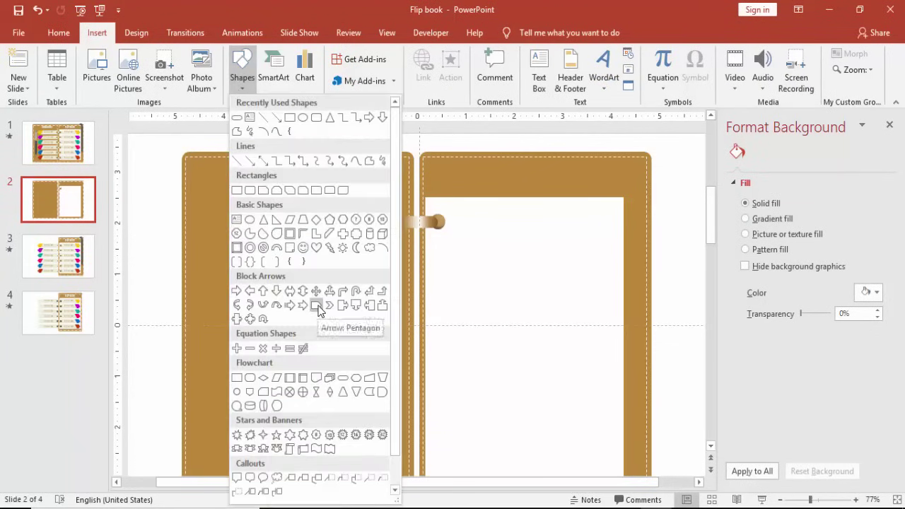
{"action": "left_click", "coordinate": [317, 310]}
{"action": "mouse_move", "coordinate": [427, 204]}
{"action": "left_mouse_down"}
{"action": "mouse_move", "coordinate": [519, 243]}
{"action": "mouse_move", "coordinate": [594, 246]}
{"action": "left_mouse_up"}
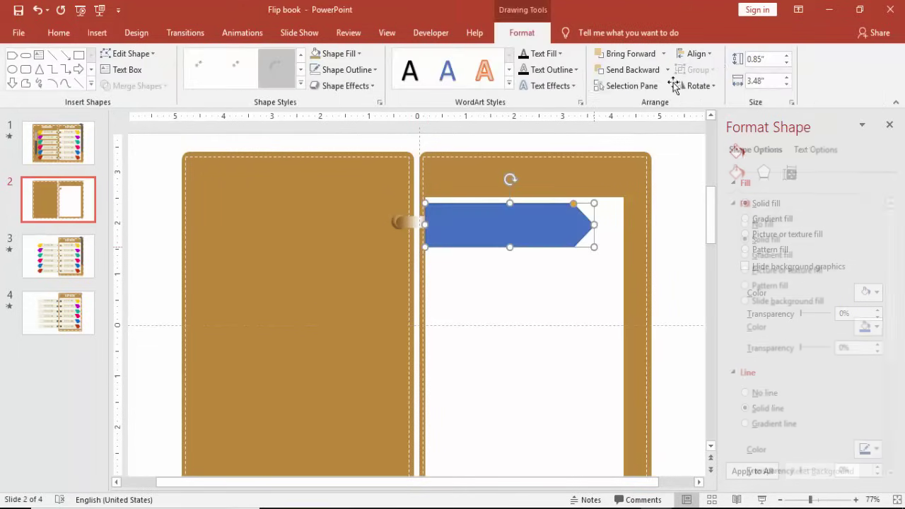
Size the tab to 0.79" by 3.2", then stretch it to 3.62" and nudge it right.
{"action": "left_click", "coordinate": [774, 62]}
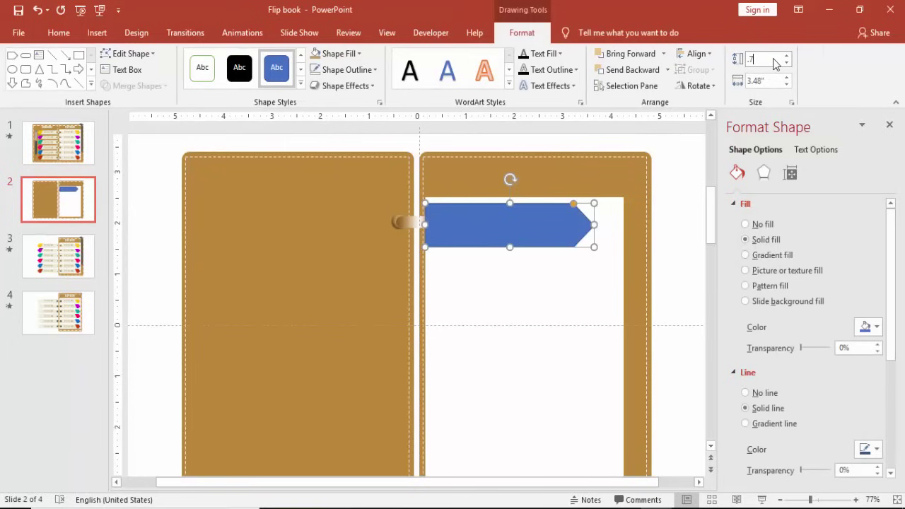
{"action": "type", "text": ".79"}
{"action": "left_click", "coordinate": [774, 81]}
{"action": "type", "text": "3.2"}
{"action": "key", "text": "Return"}
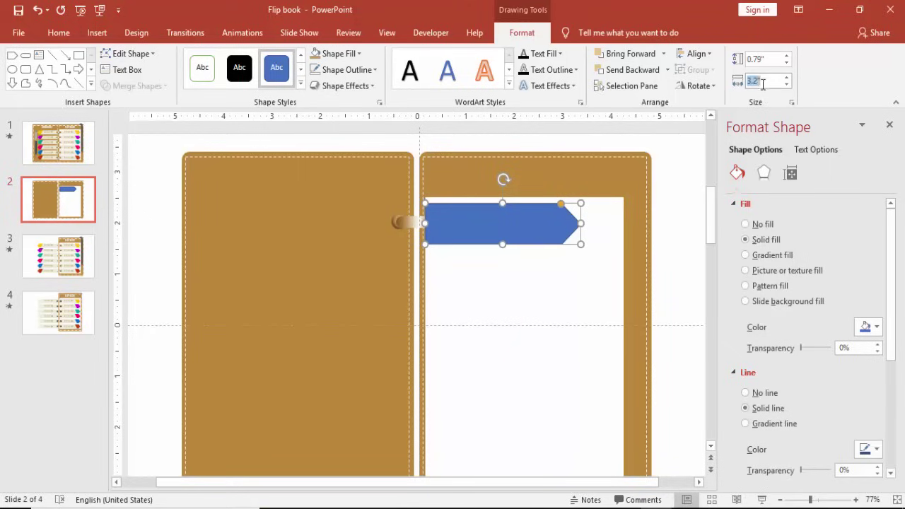
{"action": "left_click_drag", "start_coordinate": [582, 222], "coordinate": [601, 223]}
{"action": "left_click_drag", "start_coordinate": [540, 224], "coordinate": [546, 224]}
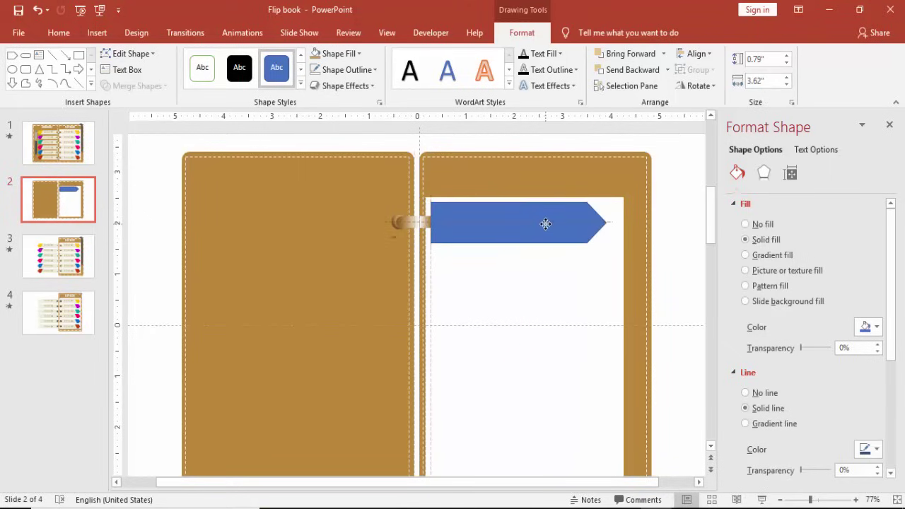
Remove the arrow tab's outline and fill it light grey.
{"action": "left_click_drag", "start_coordinate": [545, 224], "coordinate": [545, 223]}
{"action": "left_click", "coordinate": [346, 69]}
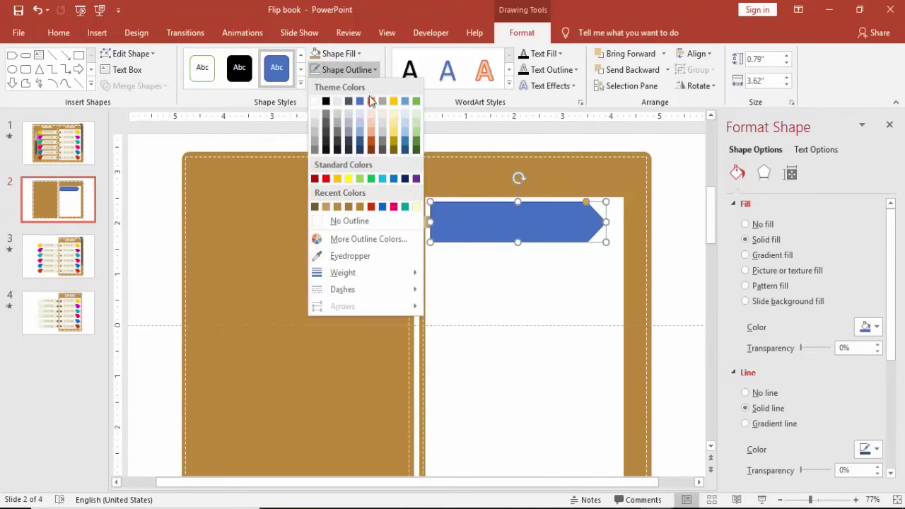
{"action": "left_click", "coordinate": [348, 221]}
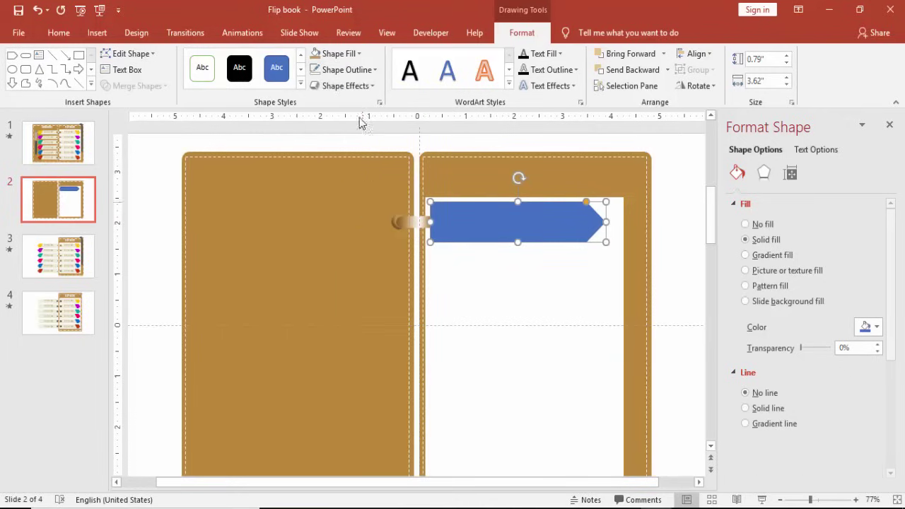
{"action": "left_click", "coordinate": [357, 55]}
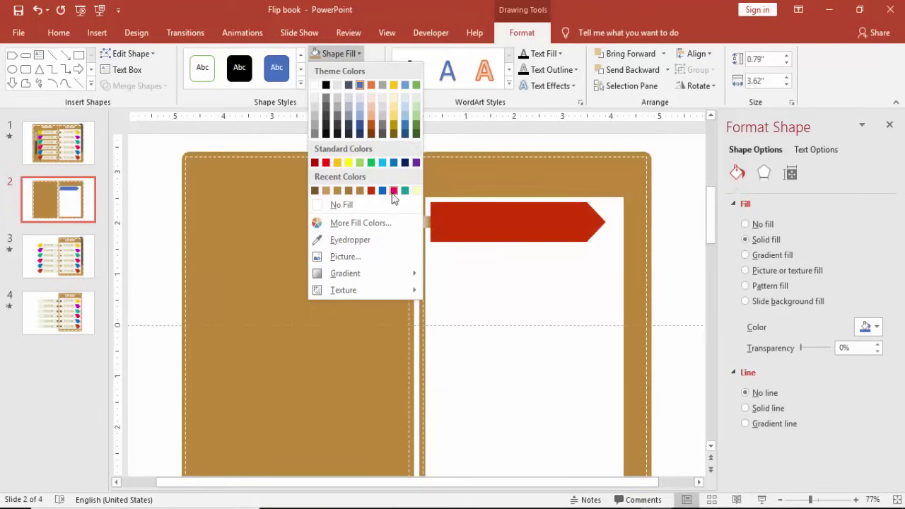
{"action": "left_click", "coordinate": [315, 106]}
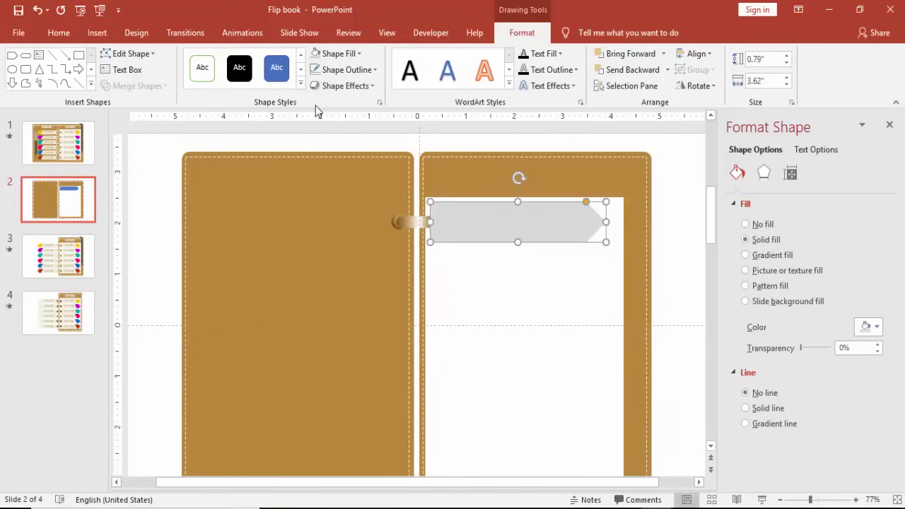
{"action": "left_click", "coordinate": [683, 236]}
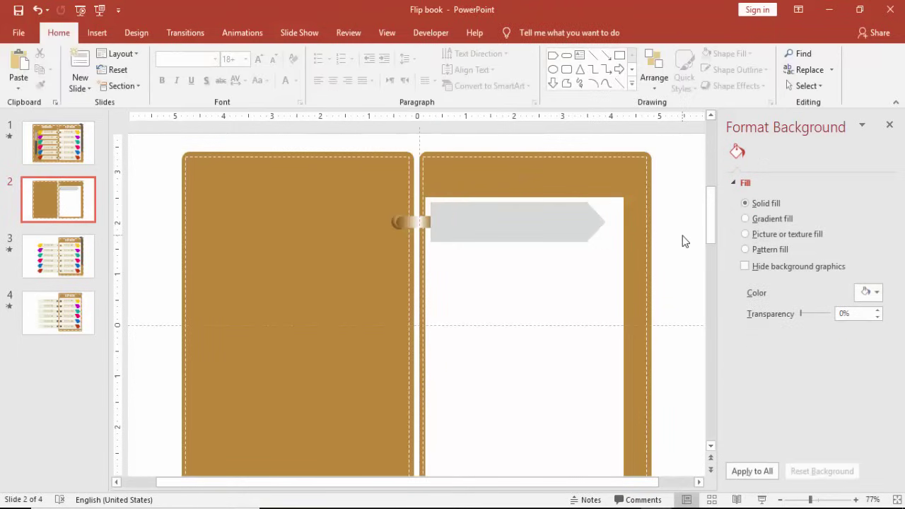
Duplicate the tab, fill the copy darker grey, and place it over the original.
{"action": "left_click", "coordinate": [568, 225]}
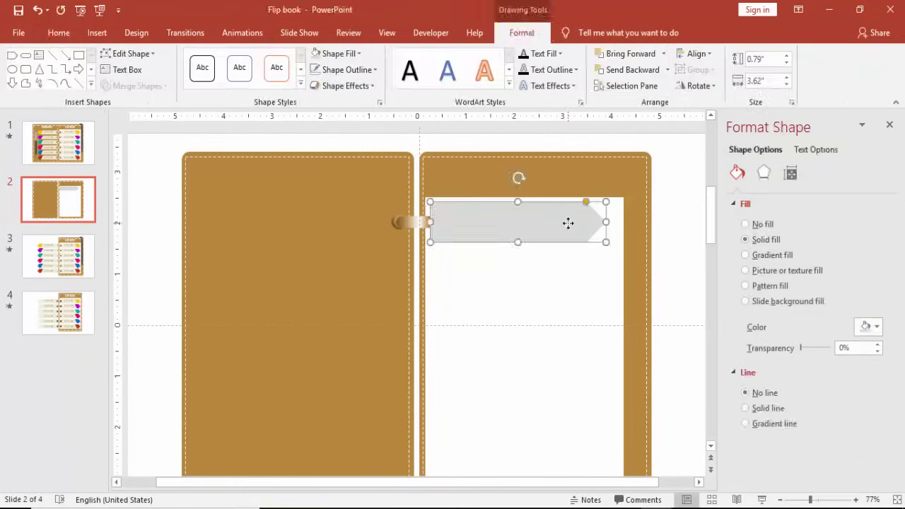
{"action": "key", "text": "ctrl+d"}
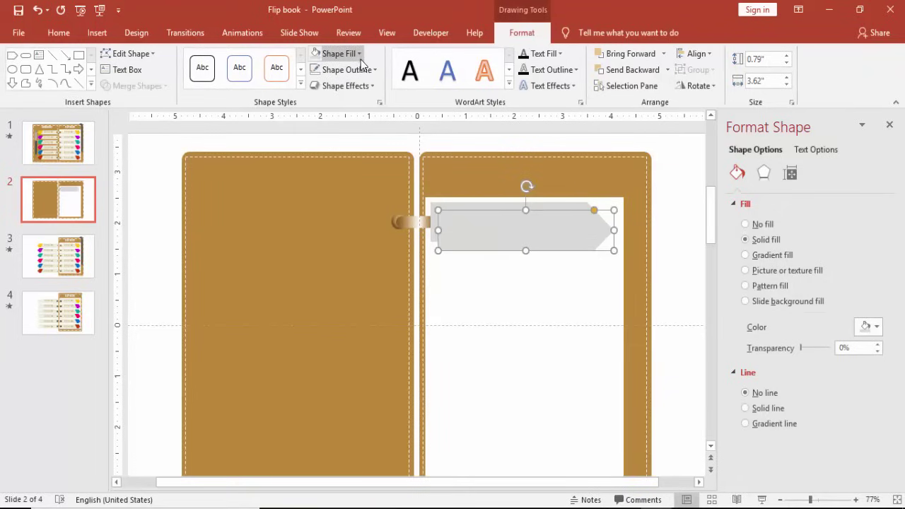
{"action": "left_click", "coordinate": [335, 54]}
{"action": "left_click", "coordinate": [314, 131]}
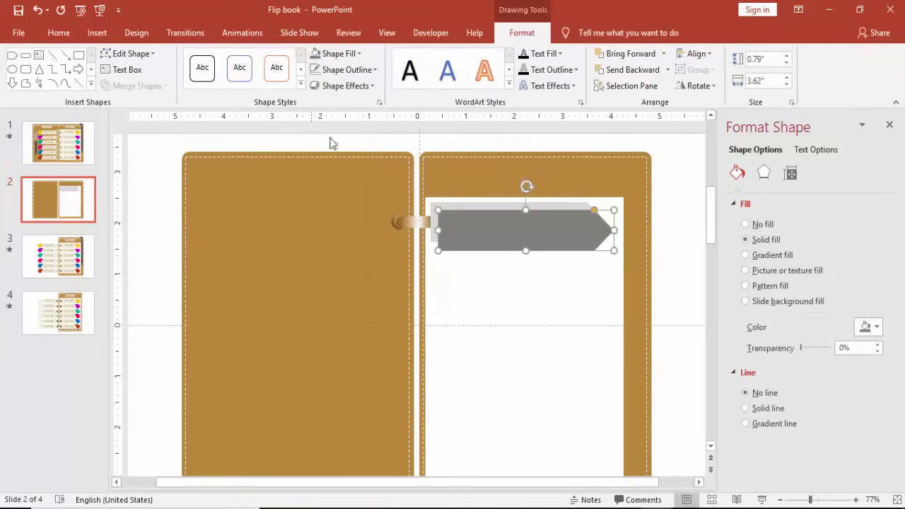
{"action": "left_click_drag", "start_coordinate": [537, 232], "coordinate": [526, 222]}
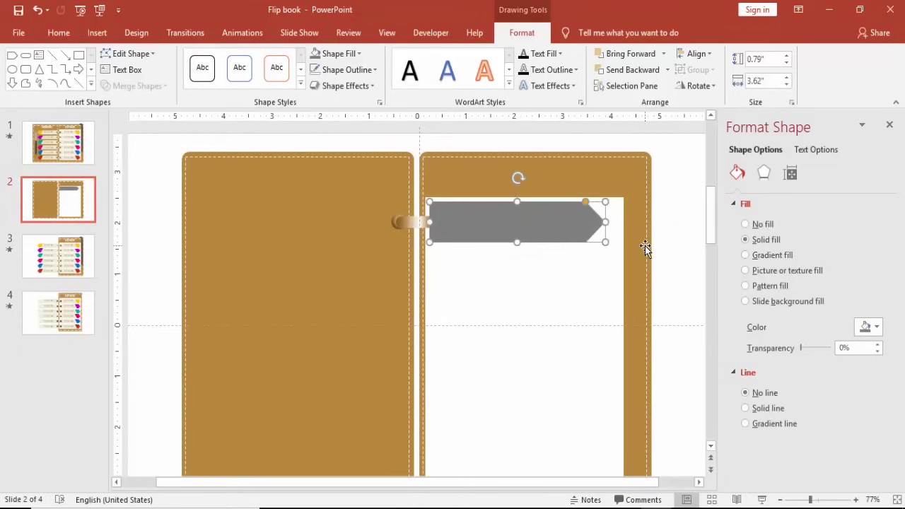
Draw a 60%-transparent rectangle over the arrow tip and rotate it into place.
{"action": "left_click", "coordinate": [647, 248]}
{"action": "left_click", "coordinate": [672, 247]}
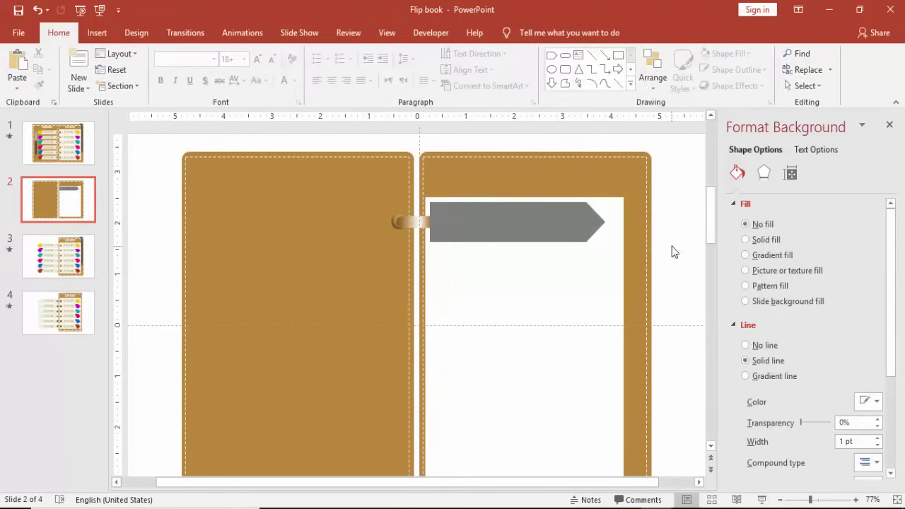
{"action": "left_click", "coordinate": [93, 35]}
{"action": "left_click", "coordinate": [242, 74]}
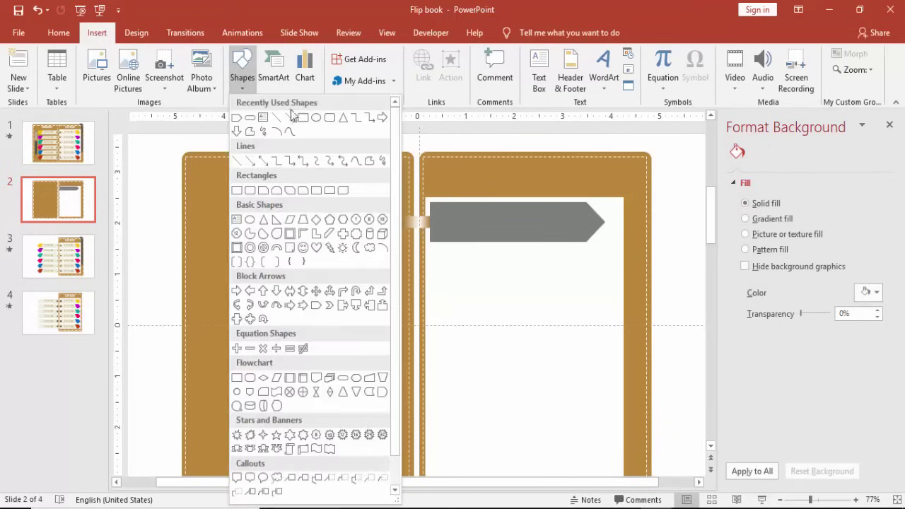
{"action": "left_click", "coordinate": [302, 118]}
{"action": "left_click_drag", "start_coordinate": [564, 174], "coordinate": [629, 259]}
{"action": "left_click_drag", "start_coordinate": [803, 351], "coordinate": [819, 348]}
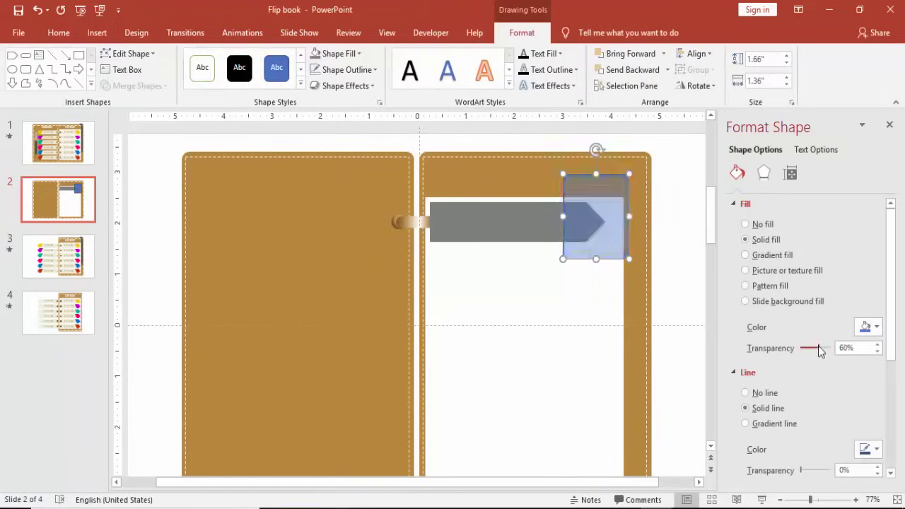
{"action": "left_click_drag", "start_coordinate": [598, 148], "coordinate": [571, 155]}
{"action": "left_click_drag", "start_coordinate": [596, 184], "coordinate": [599, 179]}
Select the rotated rectangle together with the dark grey arrow for merging.
{"action": "left_click", "coordinate": [486, 225]}
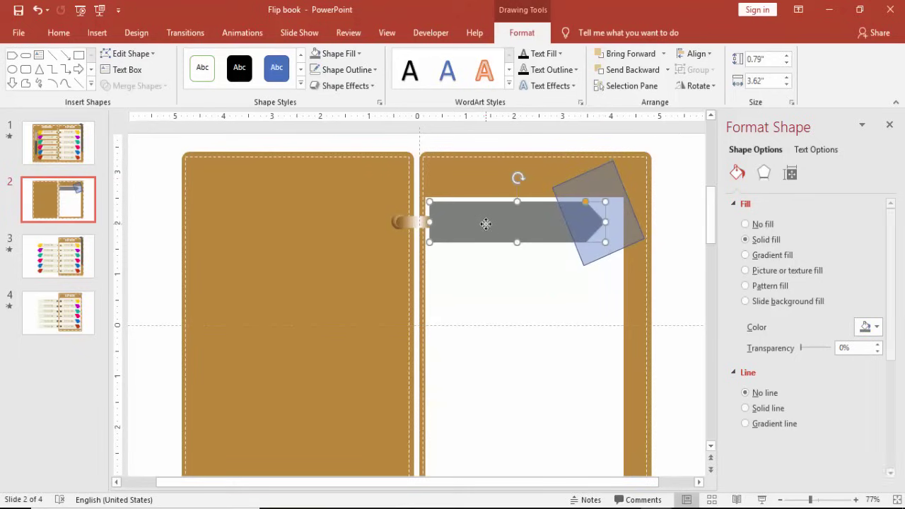
{"action": "left_click", "coordinate": [608, 183], "text": "shift"}
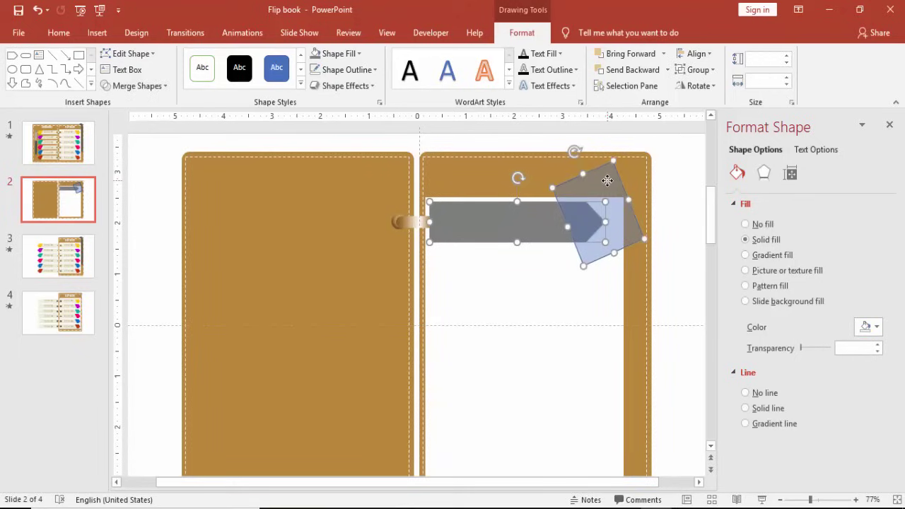
{"action": "left_click", "coordinate": [671, 155]}
{"action": "left_click", "coordinate": [599, 185]}
{"action": "left_click", "coordinate": [523, 213], "text": "shift"}
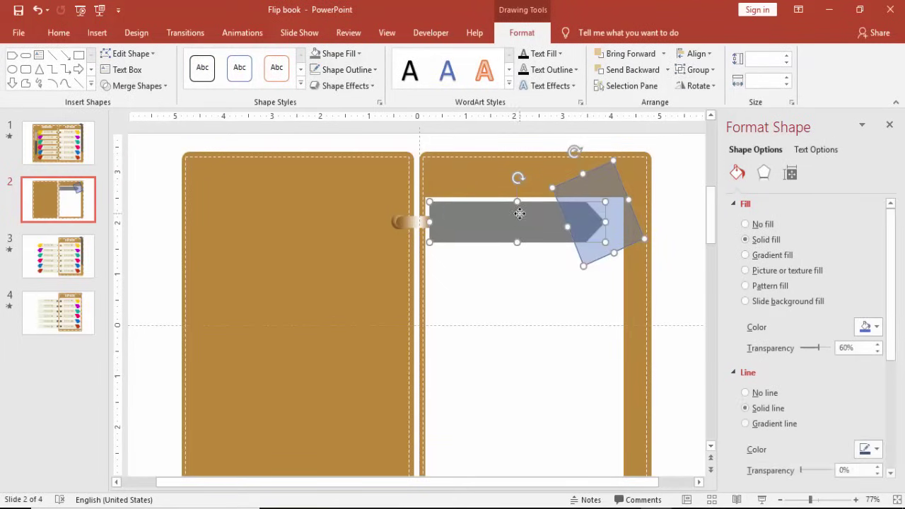
{"action": "left_click", "coordinate": [135, 86]}
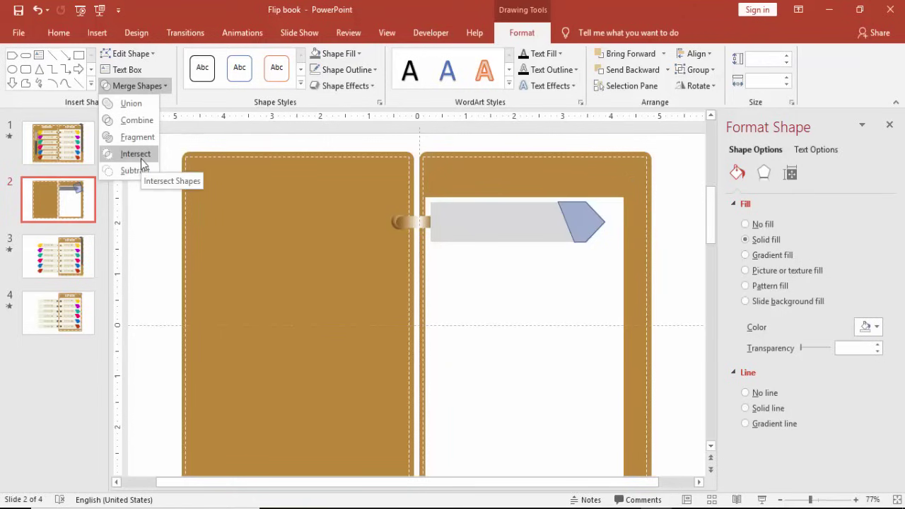
Intersect the rectangle with the arrow to make a tip with no outline and 0% transparency.
{"action": "left_click", "coordinate": [140, 158]}
{"action": "left_click", "coordinate": [346, 69]}
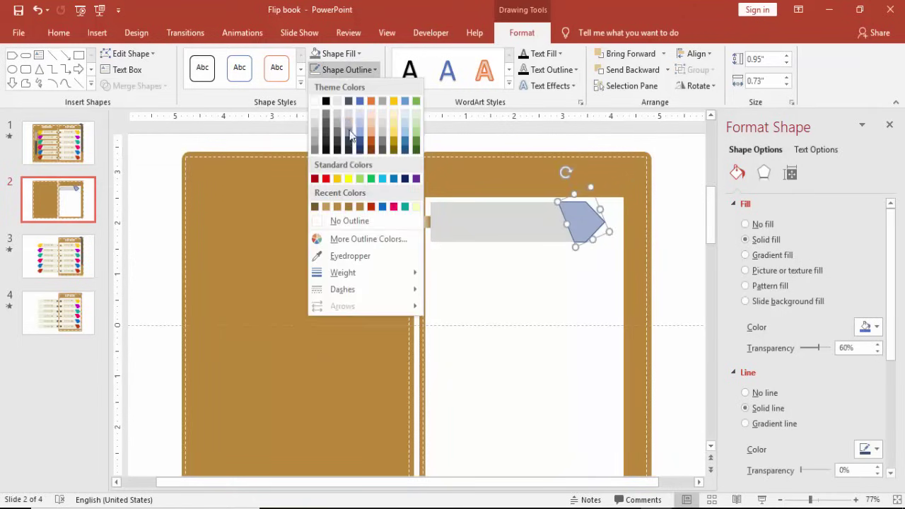
{"action": "left_click", "coordinate": [349, 221]}
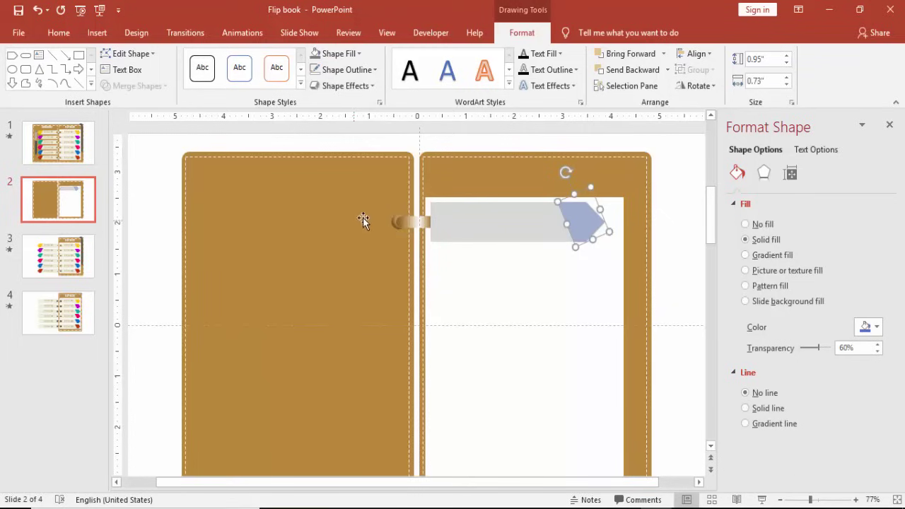
{"action": "left_click_drag", "start_coordinate": [820, 348], "coordinate": [795, 348]}
{"action": "left_click", "coordinate": [683, 236]}
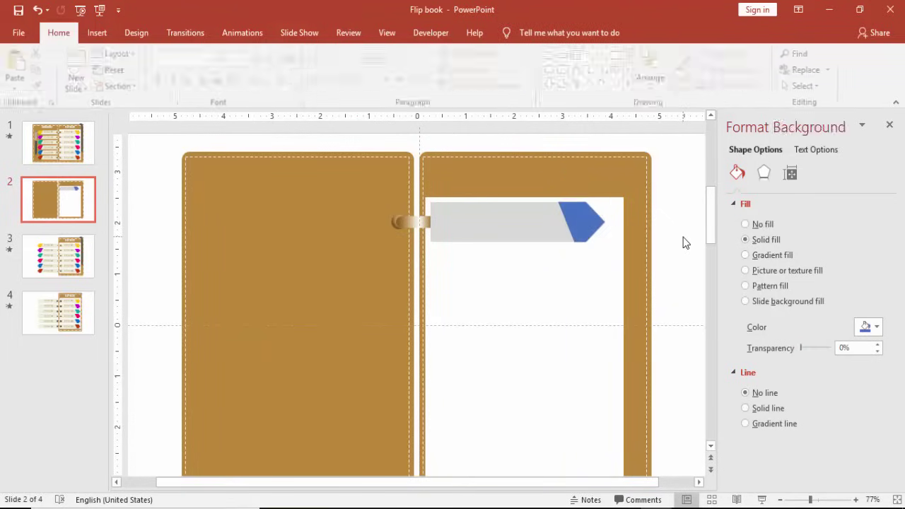
Group the light grey bar with the new pointed tip.
{"action": "left_click", "coordinate": [474, 224]}
{"action": "left_click", "coordinate": [582, 226], "text": "shift"}
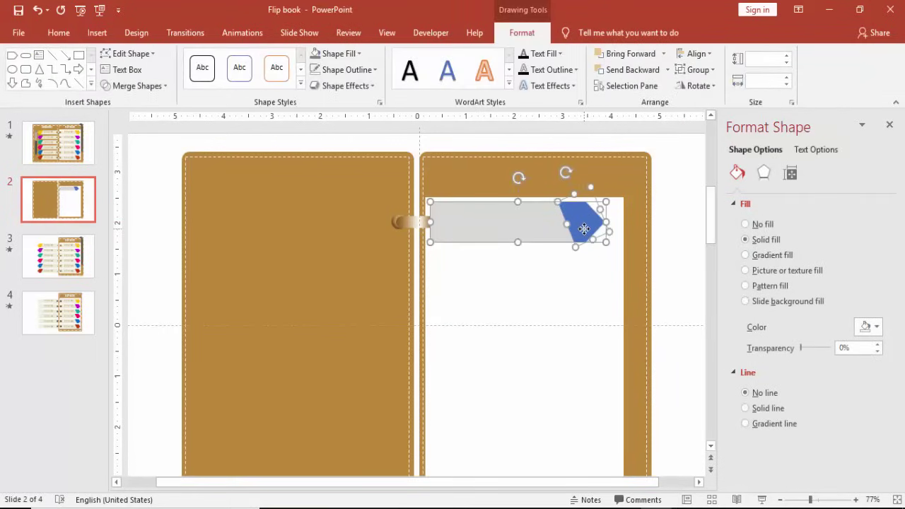
{"action": "key", "text": "ctrl+g"}
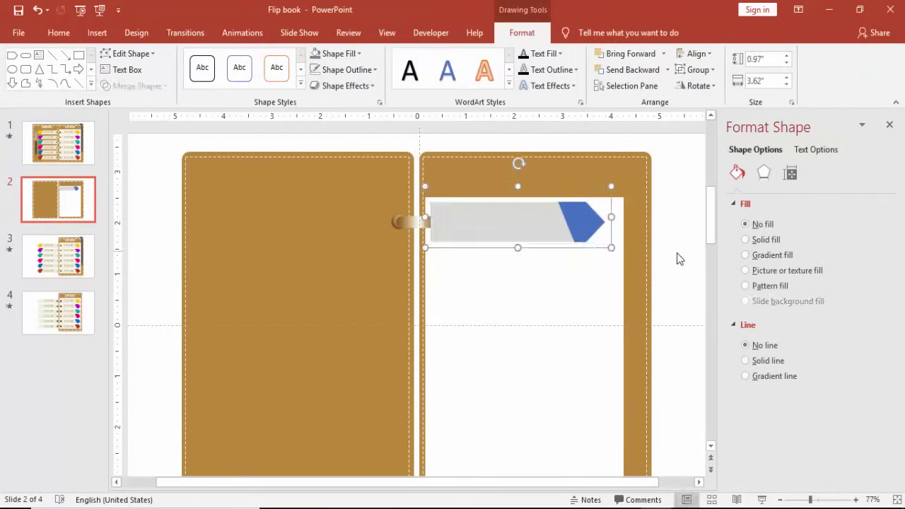
{"action": "left_click", "coordinate": [682, 251]}
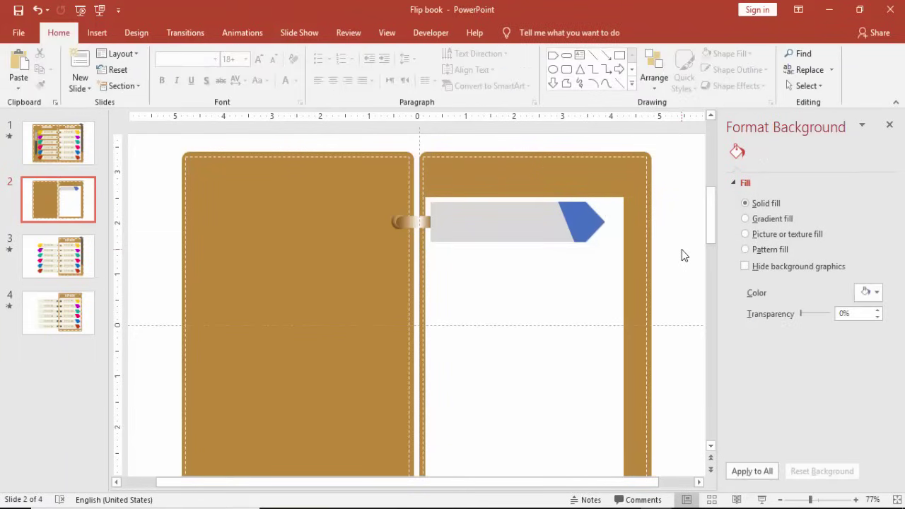
Fill the tip gold and the bar light cream inside the group.
{"action": "left_click", "coordinate": [589, 220]}
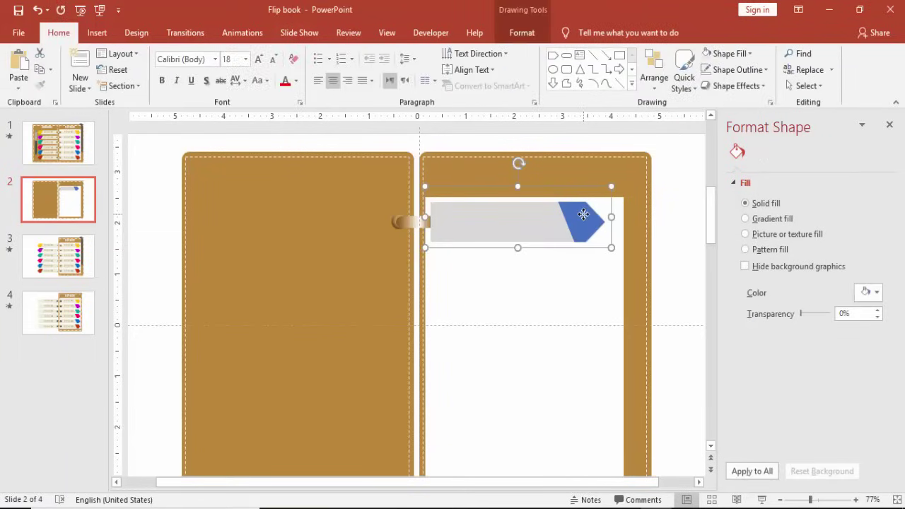
{"action": "left_click", "coordinate": [589, 220]}
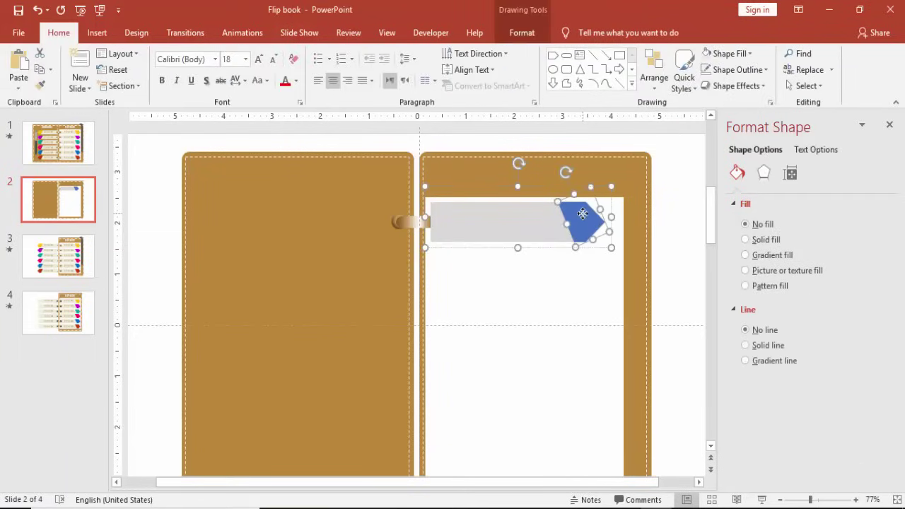
{"action": "left_click", "coordinate": [522, 33]}
{"action": "left_click", "coordinate": [354, 55]}
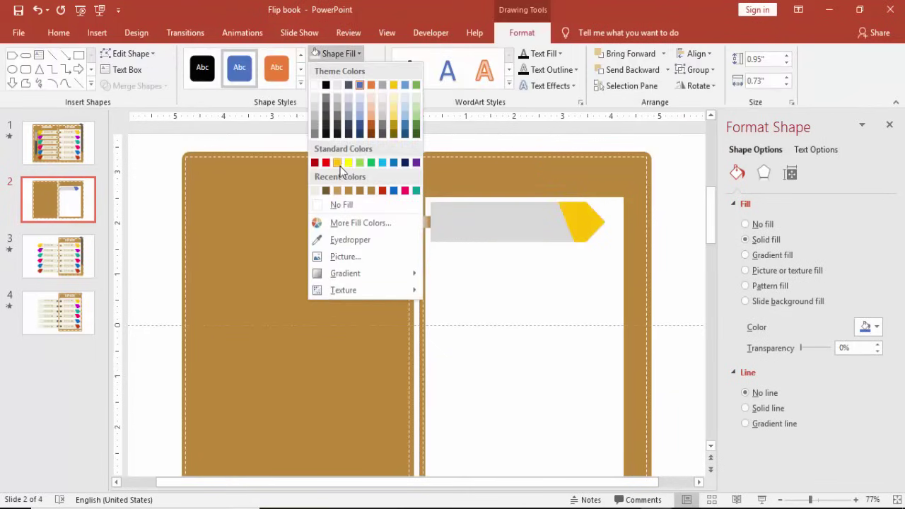
{"action": "left_click", "coordinate": [337, 163]}
{"action": "left_click", "coordinate": [471, 216]}
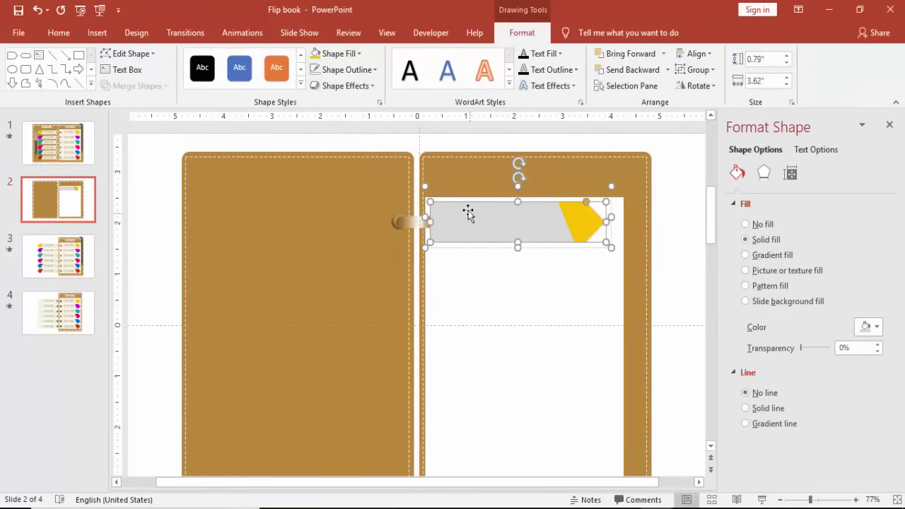
{"action": "left_click", "coordinate": [357, 55]}
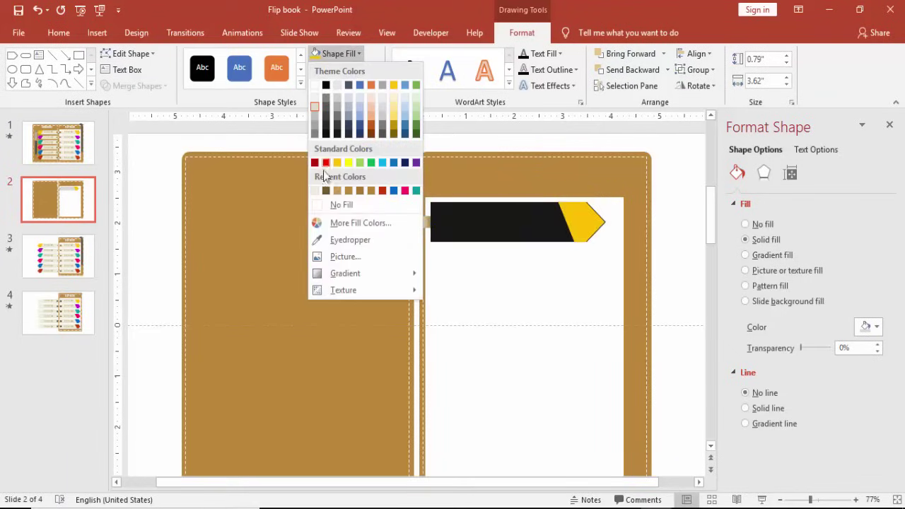
{"action": "left_click", "coordinate": [316, 191]}
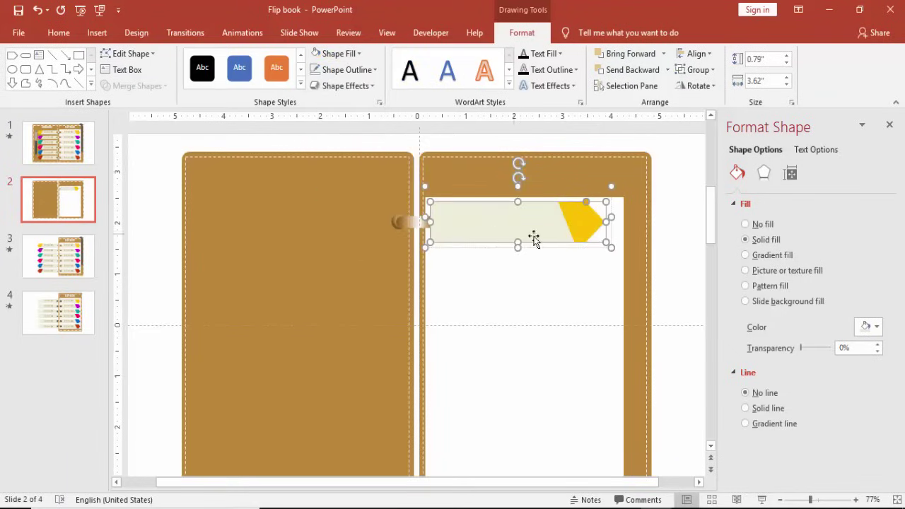
{"action": "left_click", "coordinate": [679, 254]}
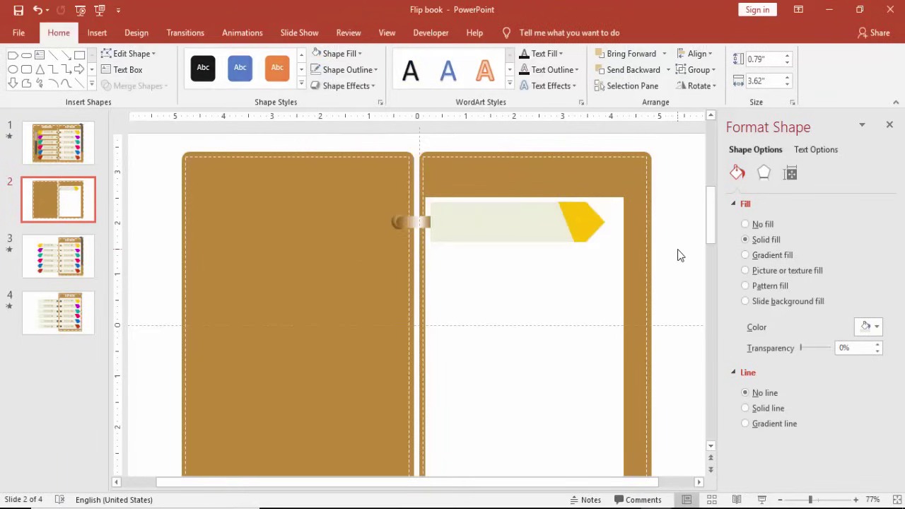
Add a text box reading 'TITLE 01' at the left slide edge.
{"action": "left_click", "coordinate": [97, 33]}
{"action": "left_click", "coordinate": [539, 74]}
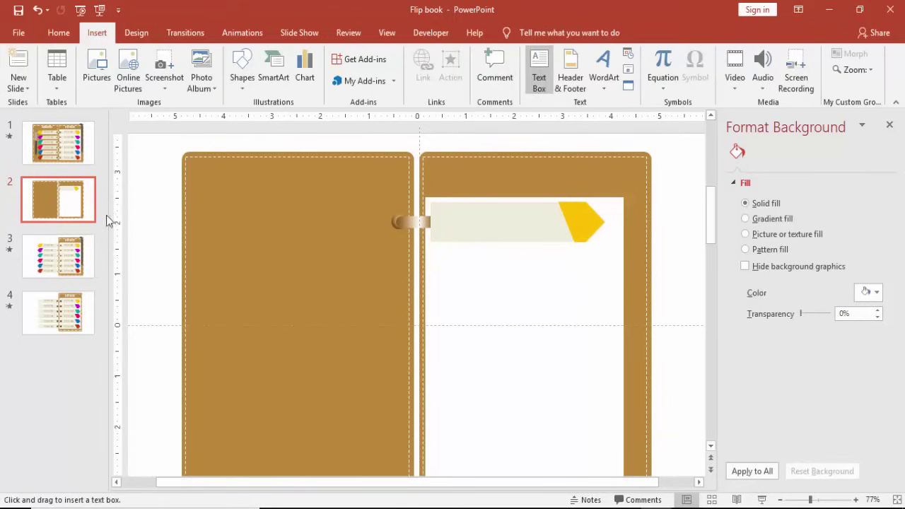
{"action": "left_click", "coordinate": [139, 208]}
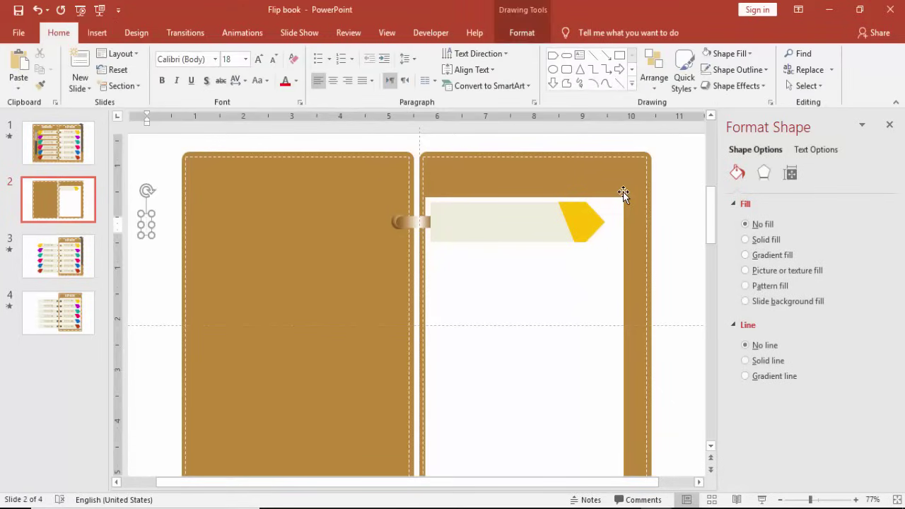
{"action": "type", "text": "TITLE 01"}
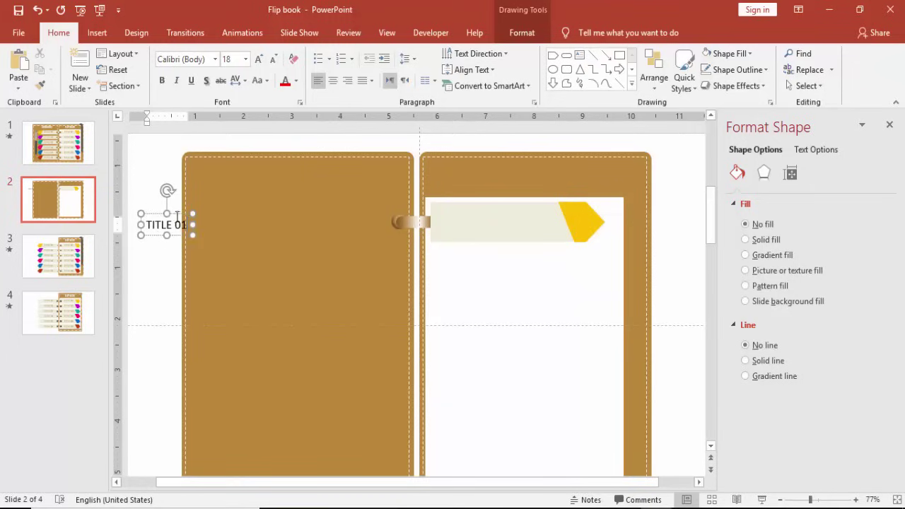
Format TITLE 01 as Oswald, 20 pt, with Very Loose character spacing.
{"action": "left_click", "coordinate": [177, 221]}
{"action": "left_click", "coordinate": [182, 59]}
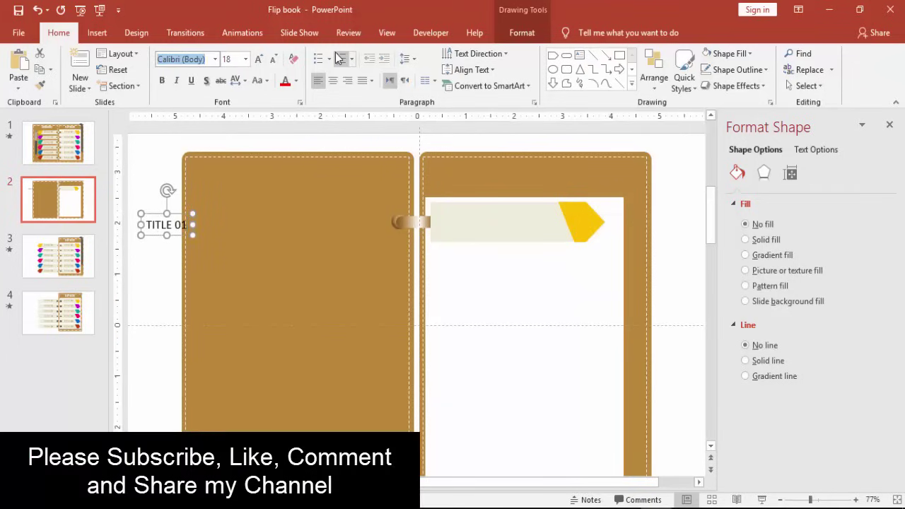
{"action": "type", "text": "Oswald"}
{"action": "key", "text": "Return"}
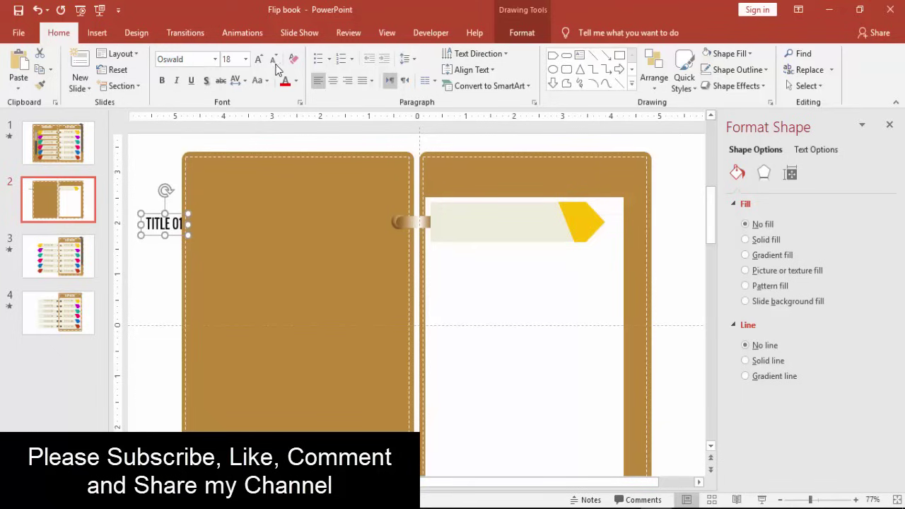
{"action": "left_click", "coordinate": [241, 80]}
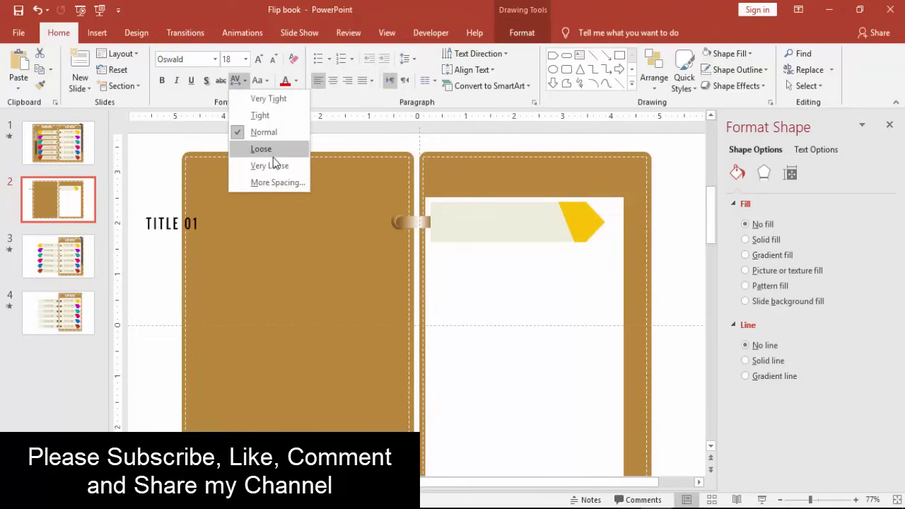
{"action": "left_click", "coordinate": [273, 162]}
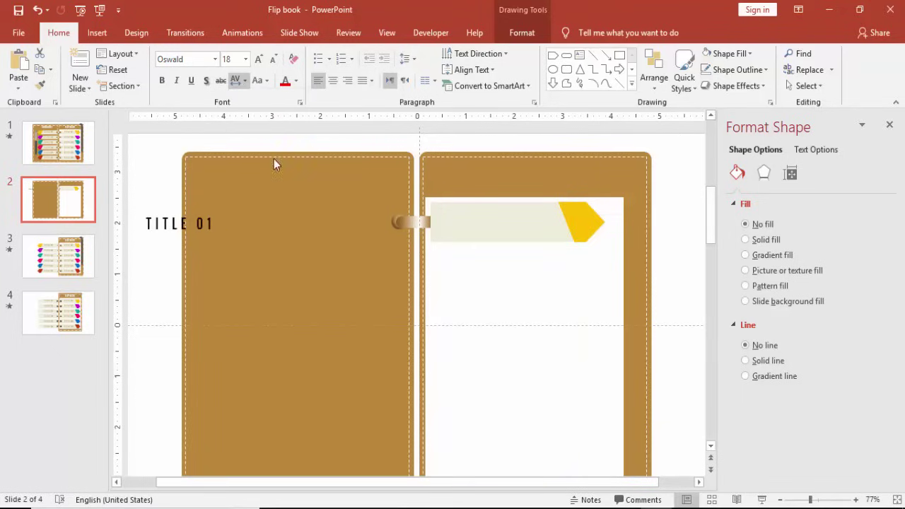
{"action": "left_click", "coordinate": [259, 62]}
Move TITLE 01 onto the cream banner, color it brown, and select it with the banner.
{"action": "left_click_drag", "start_coordinate": [173, 215], "coordinate": [488, 204]}
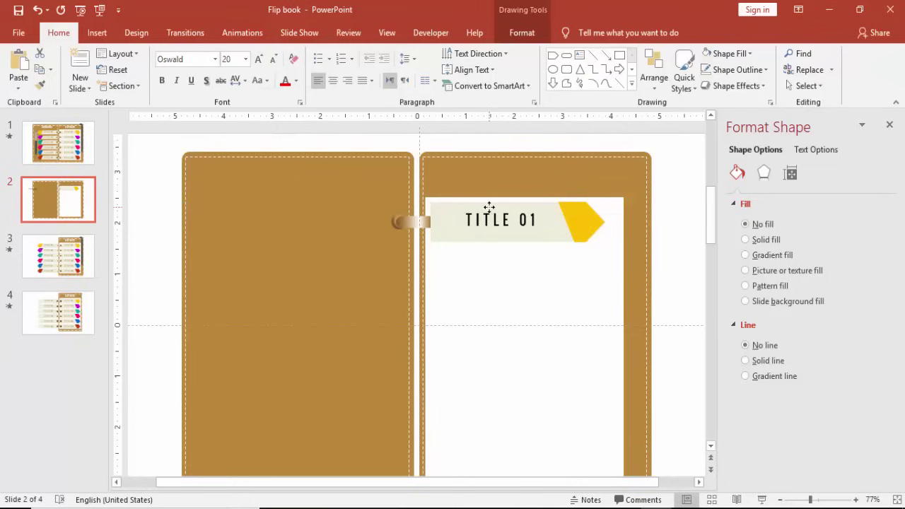
{"action": "left_click", "coordinate": [297, 81]}
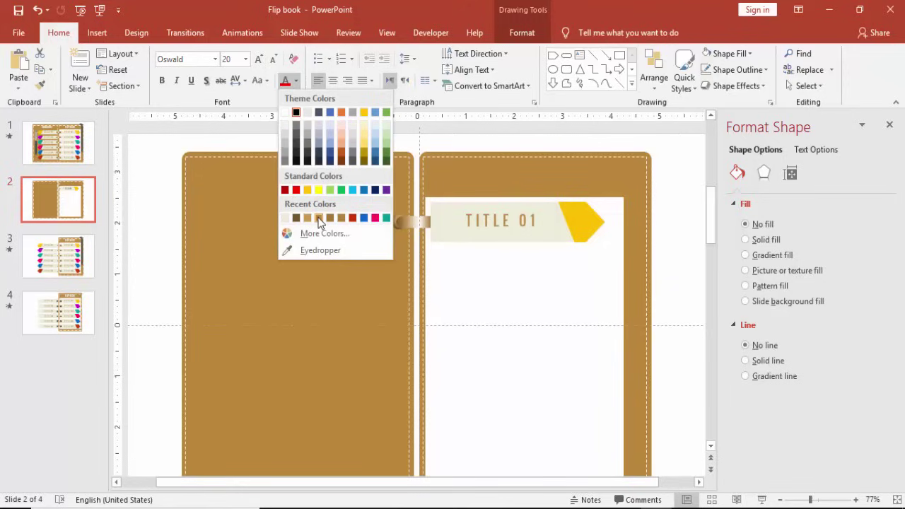
{"action": "left_click", "coordinate": [319, 219]}
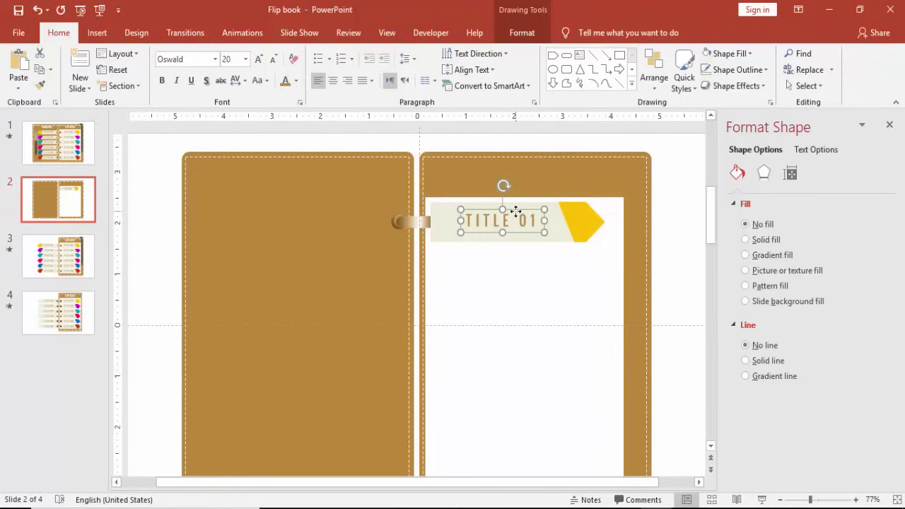
{"action": "left_click_drag", "start_coordinate": [516, 211], "coordinate": [516, 212]}
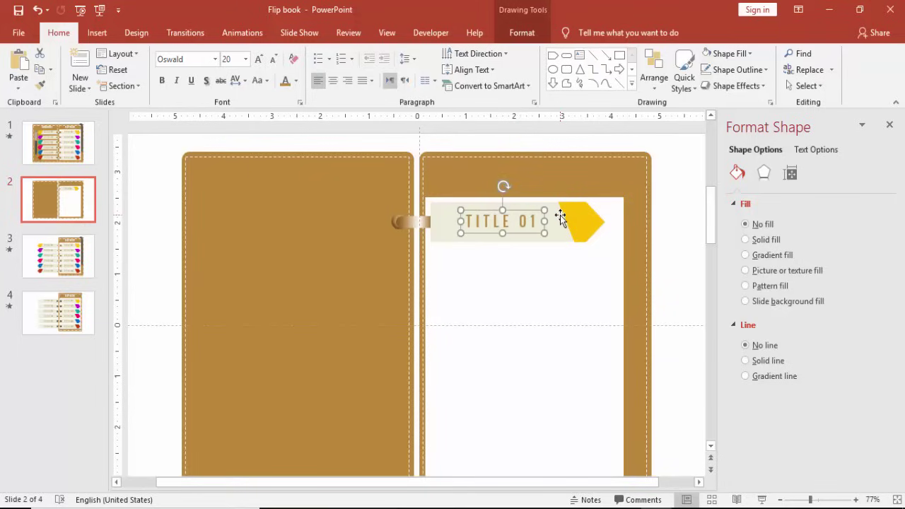
{"action": "left_click", "coordinate": [562, 217], "text": "shift"}
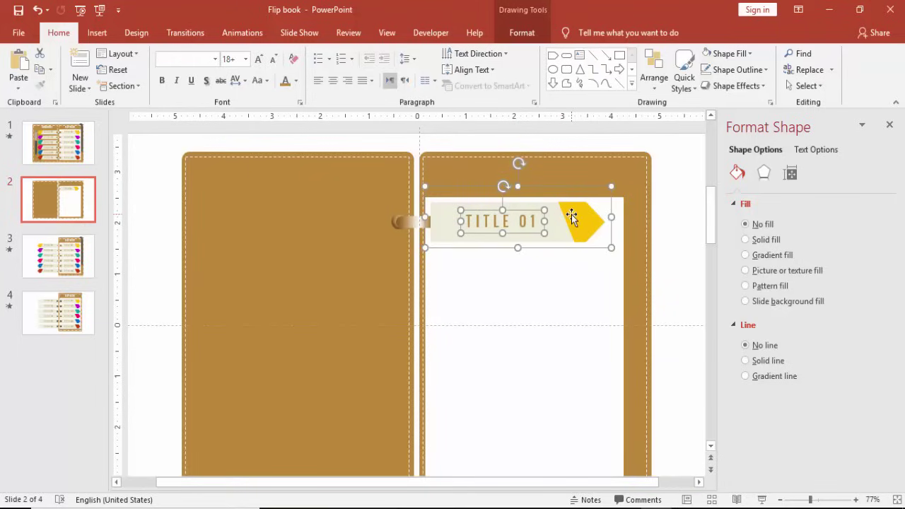
Group TITLE 01 with its banner and move the group lower on the white sheet.
{"action": "key", "text": "ctrl+g"}
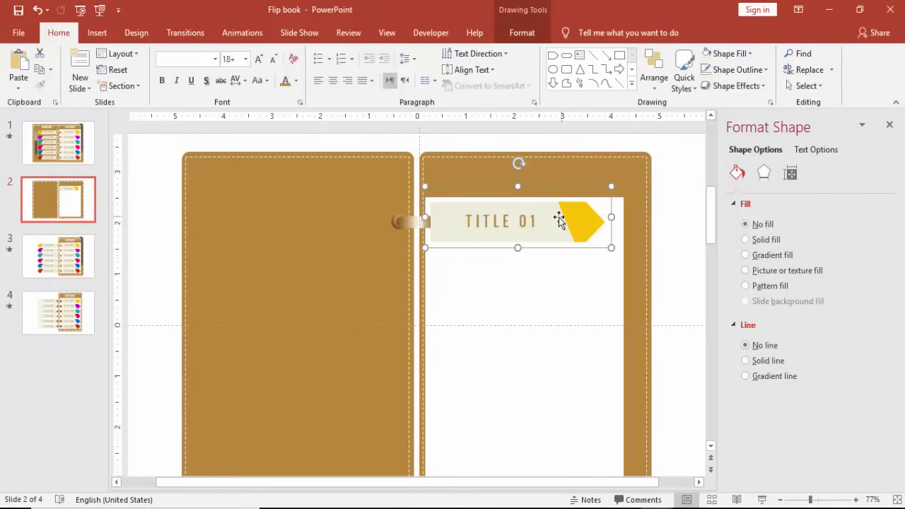
{"action": "left_click_drag", "start_coordinate": [558, 220], "coordinate": [578, 290]}
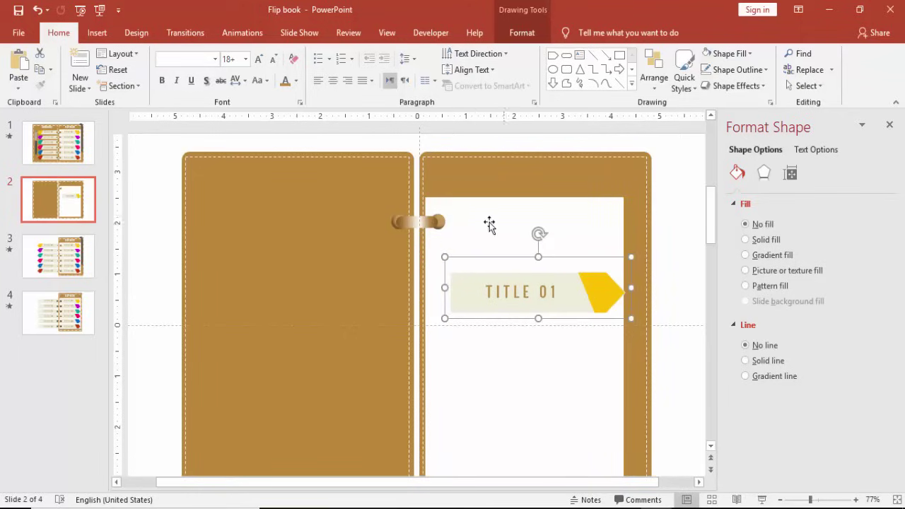
{"action": "left_click", "coordinate": [154, 195]}
{"action": "left_click", "coordinate": [97, 33]}
Add a gold 'Write your text here' text box near the top of the right page.
{"action": "left_click", "coordinate": [540, 77]}
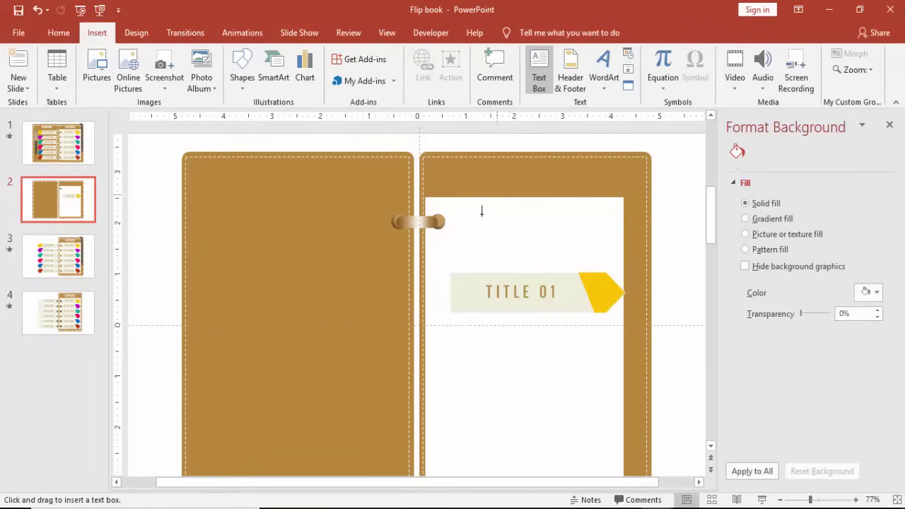
{"action": "left_click_drag", "start_coordinate": [450, 213], "coordinate": [595, 248]}
{"action": "type", "text": "Write your text here"}
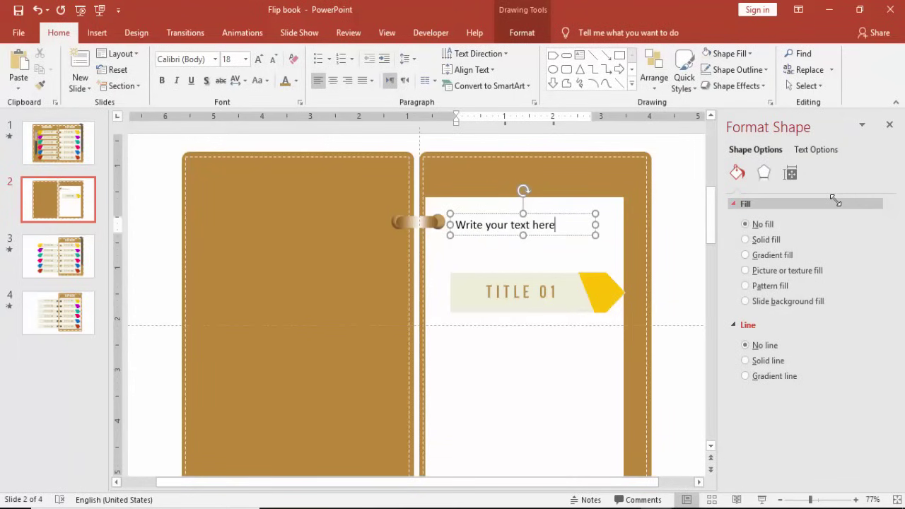
{"action": "left_click_drag", "start_coordinate": [570, 217], "coordinate": [572, 211]}
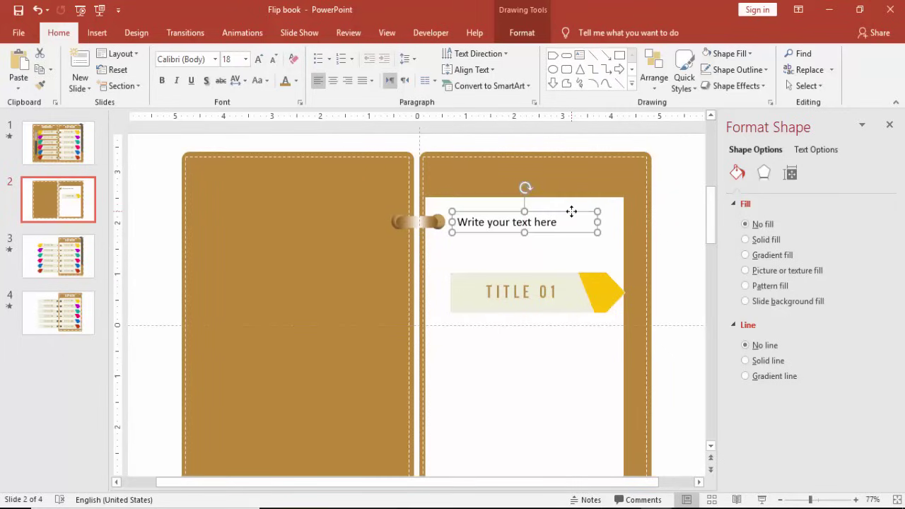
{"action": "left_click", "coordinate": [296, 81]}
{"action": "left_click", "coordinate": [308, 190]}
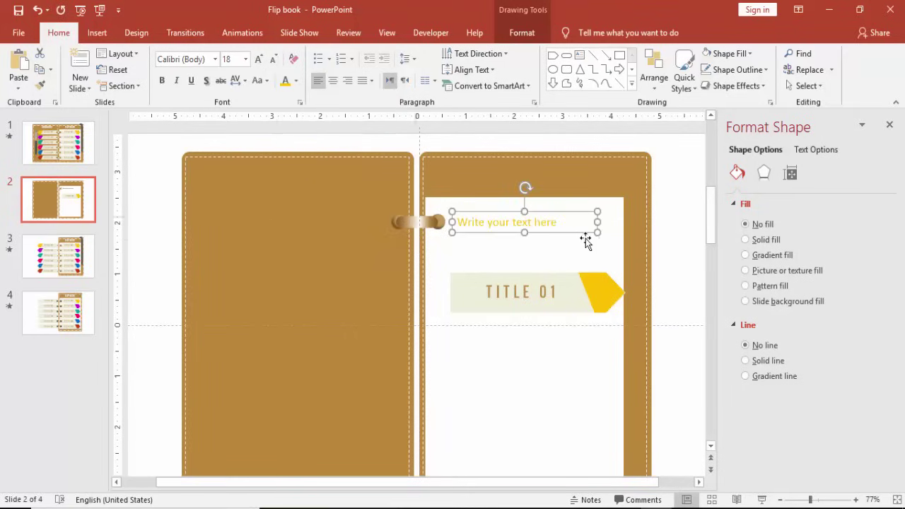
{"action": "left_click", "coordinate": [661, 264]}
Move the TITLE 01 banner just below the placeholder and bring it to the front.
{"action": "left_click", "coordinate": [572, 275]}
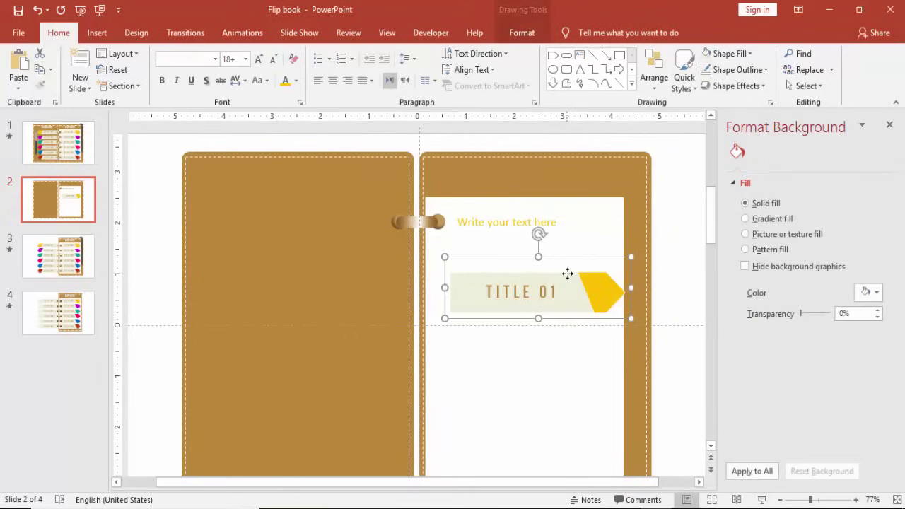
{"action": "left_click_drag", "start_coordinate": [579, 256], "coordinate": [575, 219]}
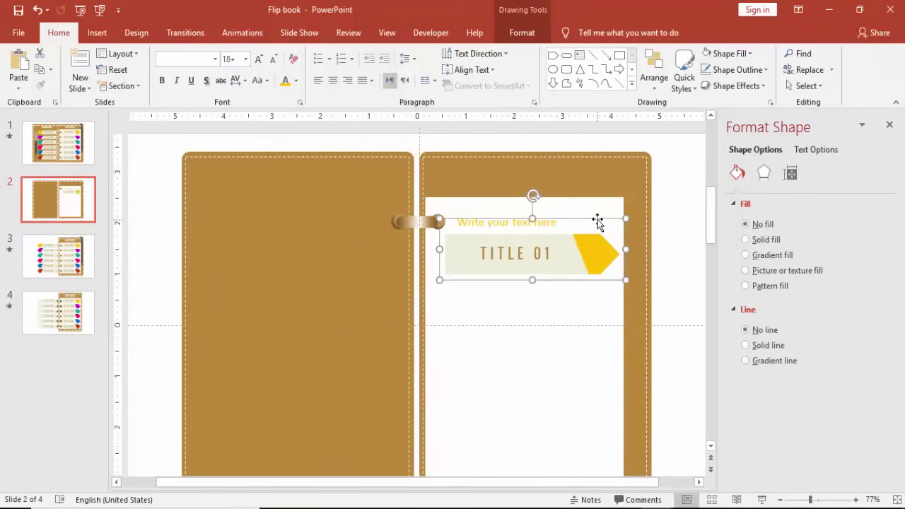
{"action": "left_click", "coordinate": [523, 33]}
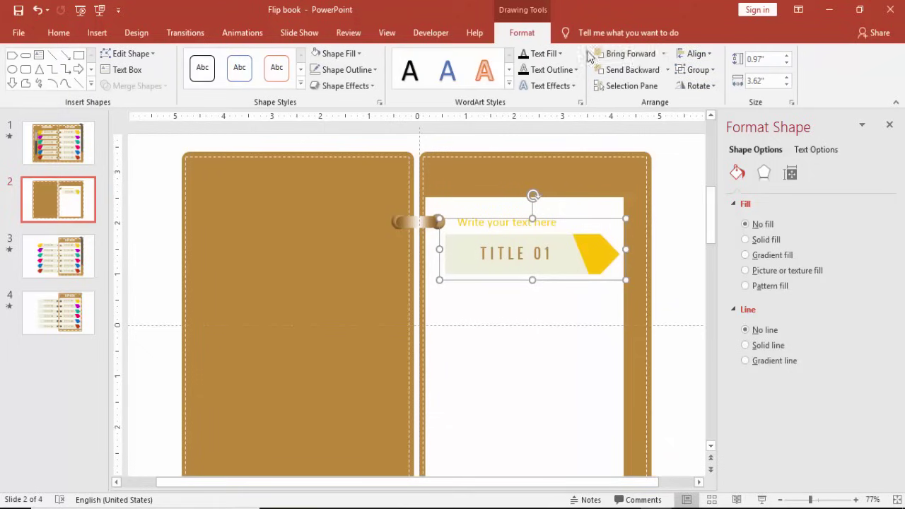
{"action": "left_click", "coordinate": [664, 54]}
{"action": "left_click", "coordinate": [660, 86]}
Move the banner to the page top and send the placeholder text box behind it.
{"action": "left_click_drag", "start_coordinate": [584, 217], "coordinate": [570, 191]}
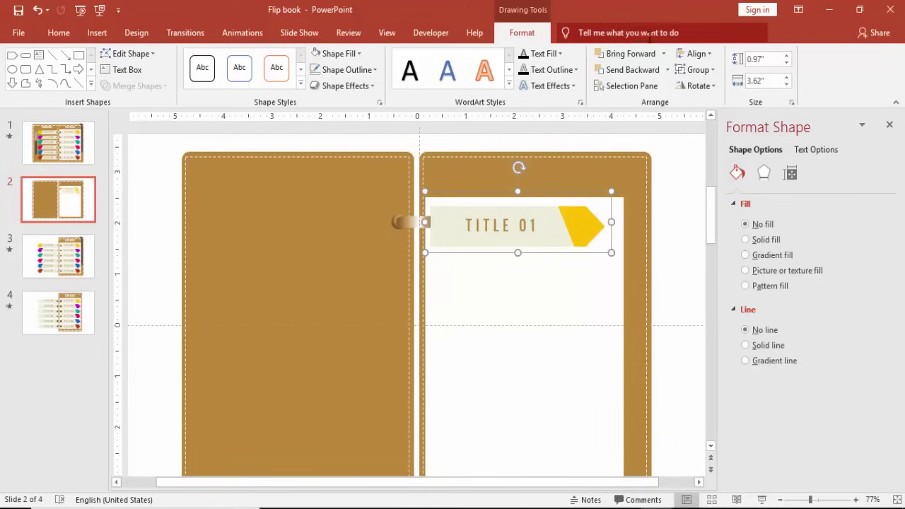
{"action": "left_click", "coordinate": [632, 70]}
{"action": "left_click", "coordinate": [559, 222]}
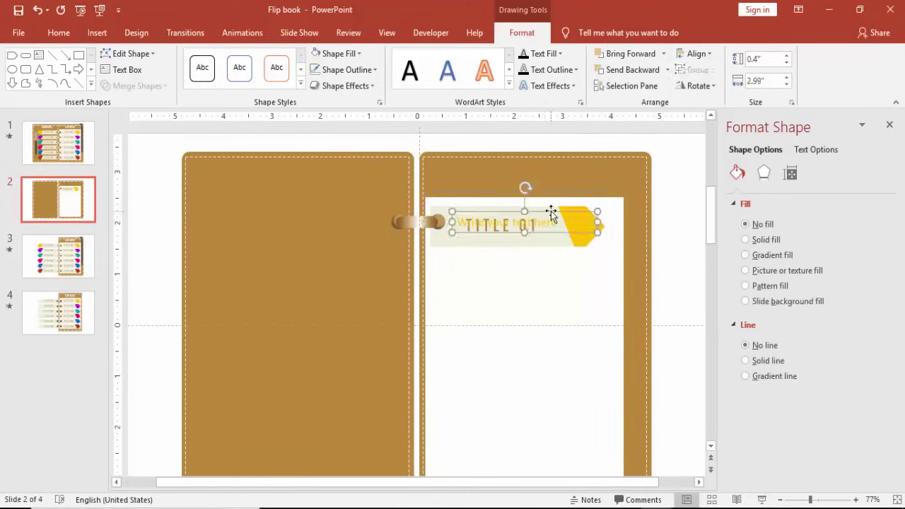
{"action": "left_click", "coordinate": [626, 70]}
{"action": "left_click", "coordinate": [679, 249]}
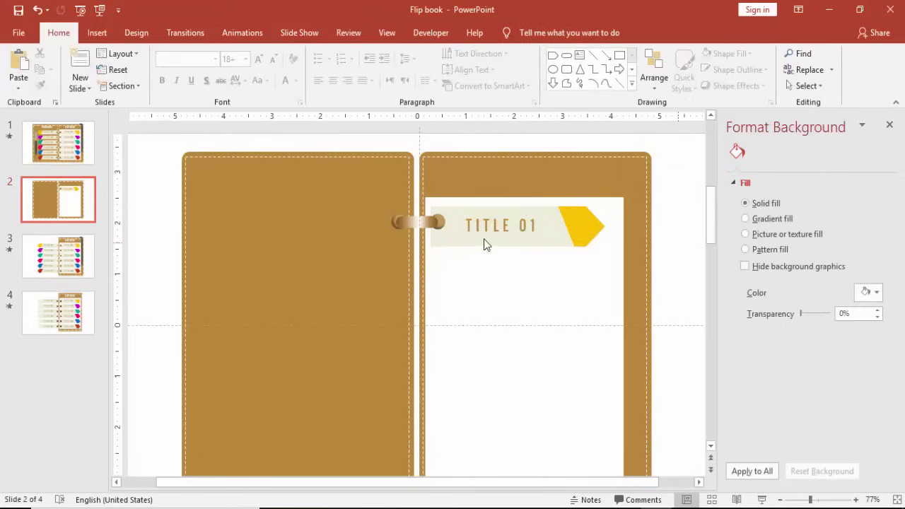
{"action": "left_click", "coordinate": [451, 207]}
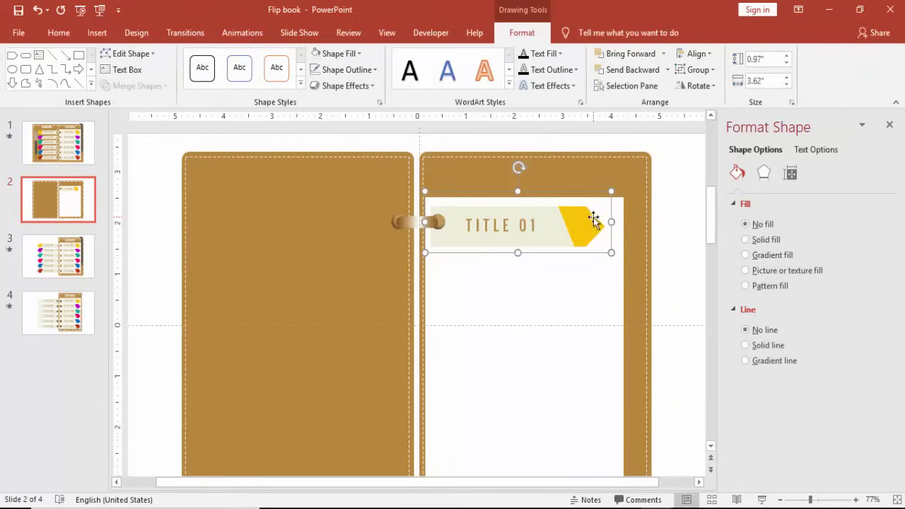
Copy the TITLE 01 banner onto the left page, ungroup it, and flip it horizontally.
{"action": "key", "text": "ctrl+Left"}
{"action": "key", "text": "ctrl+Left"}
{"action": "key", "text": "ctrl+Left"}
{"action": "key", "text": "ctrl+Left"}
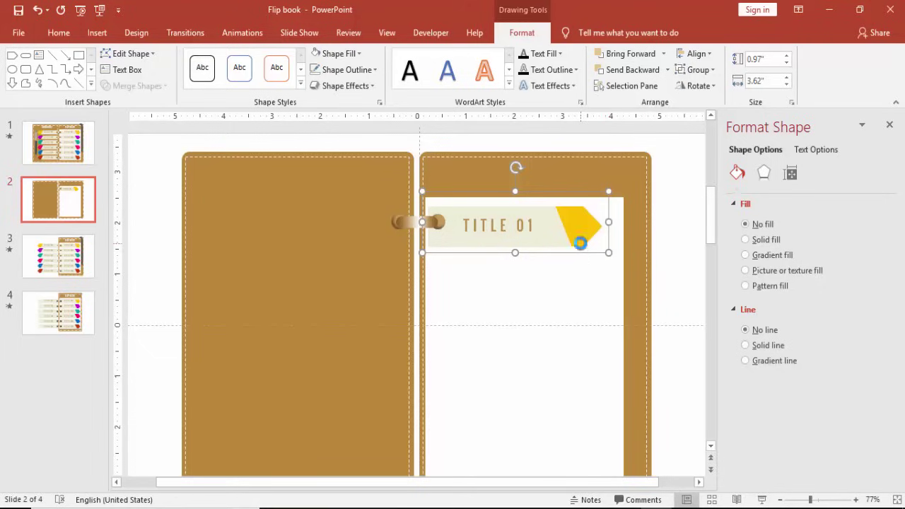
{"action": "left_click_drag", "start_coordinate": [579, 243], "coordinate": [334, 232]}
{"action": "right_click", "coordinate": [334, 232]}
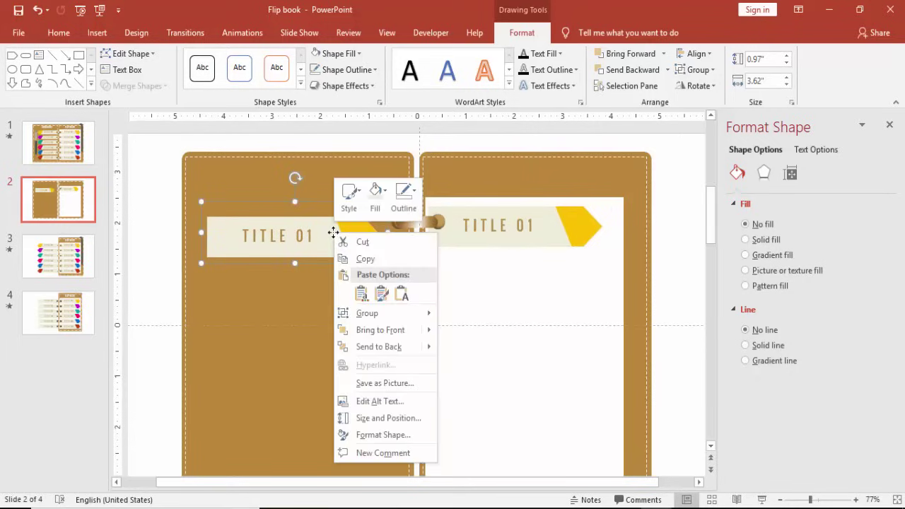
{"action": "mouse_move", "coordinate": [373, 319]}
{"action": "left_click", "coordinate": [470, 349]}
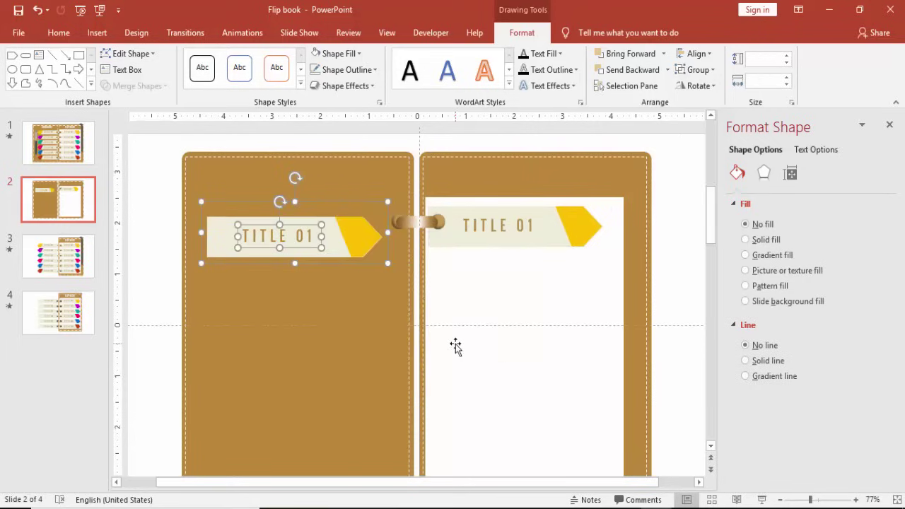
{"action": "left_click", "coordinate": [168, 229]}
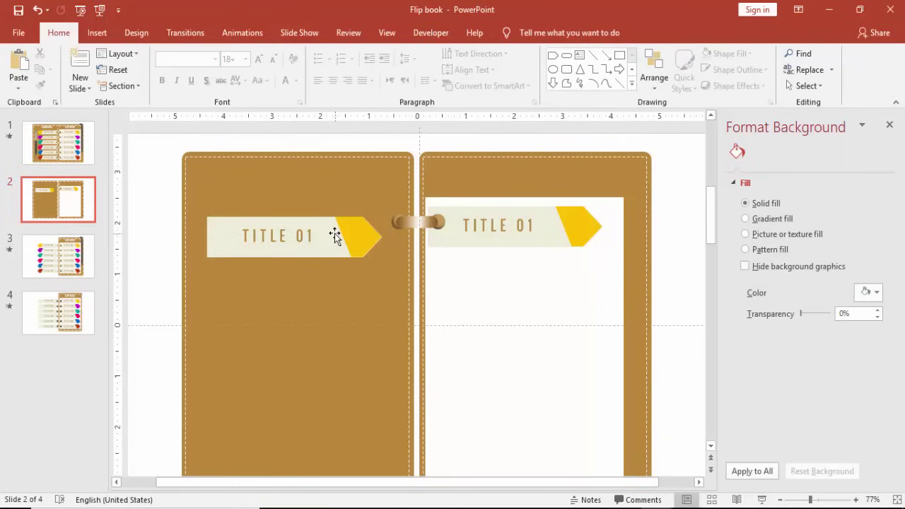
{"action": "left_click", "coordinate": [334, 236]}
{"action": "left_click", "coordinate": [698, 86]}
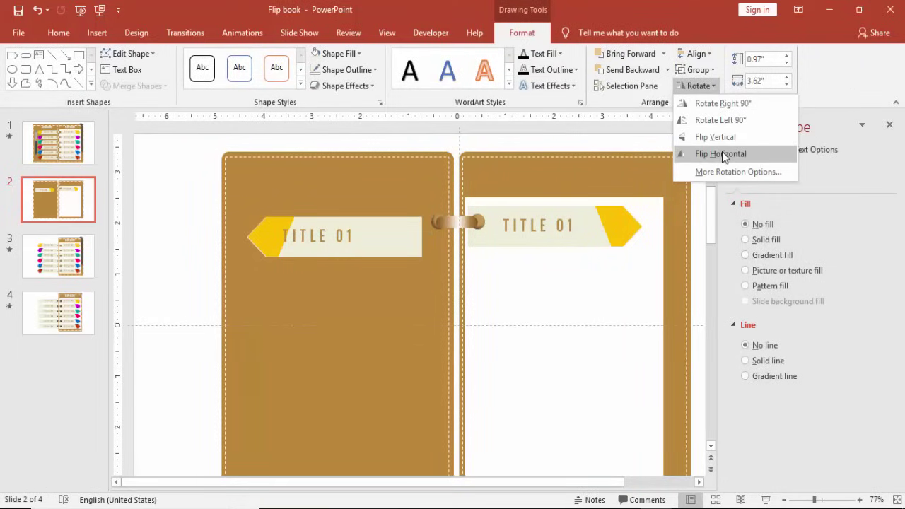
{"action": "left_click", "coordinate": [722, 153]}
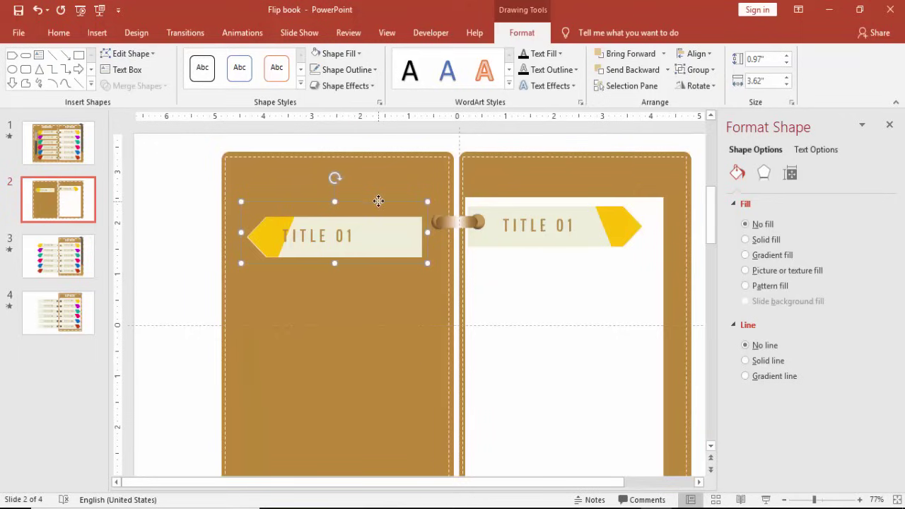
Reposition the flipped left banner and recentre its TITLE 01 text on it.
{"action": "mouse_move", "coordinate": [378, 200]}
{"action": "left_mouse_down"}
{"action": "mouse_move", "coordinate": [375, 182]}
{"action": "mouse_move", "coordinate": [380, 188]}
{"action": "left_mouse_up"}
{"action": "left_click", "coordinate": [326, 235]}
{"action": "left_click_drag", "start_coordinate": [340, 226], "coordinate": [361, 213]}
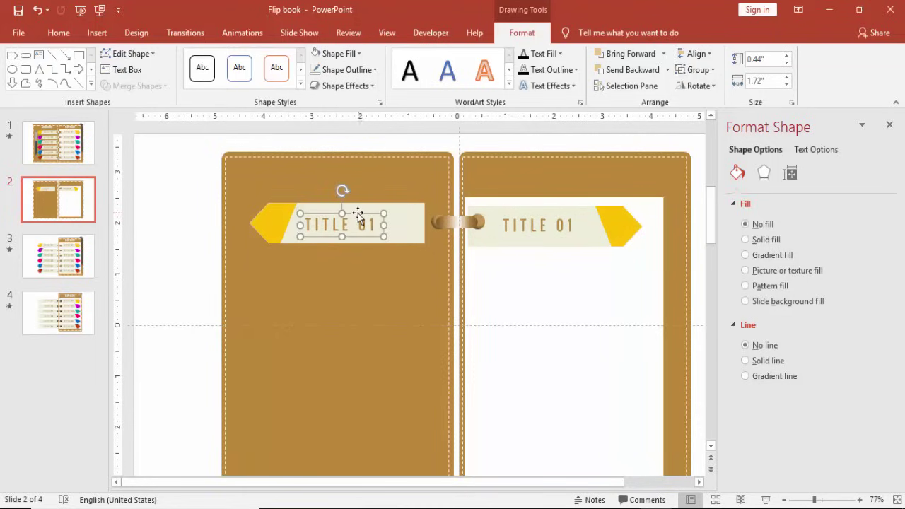
{"action": "left_click", "coordinate": [389, 208], "text": "shift"}
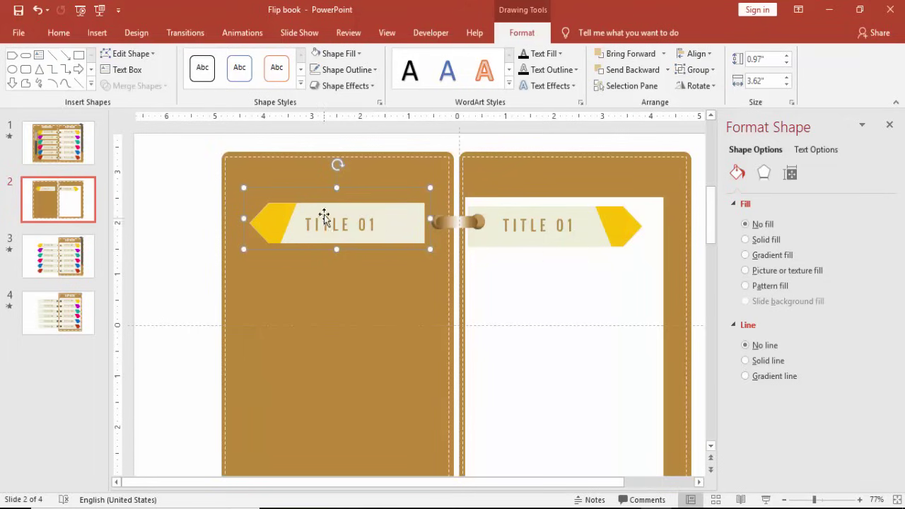
{"action": "left_click_drag", "start_coordinate": [406, 210], "coordinate": [409, 213]}
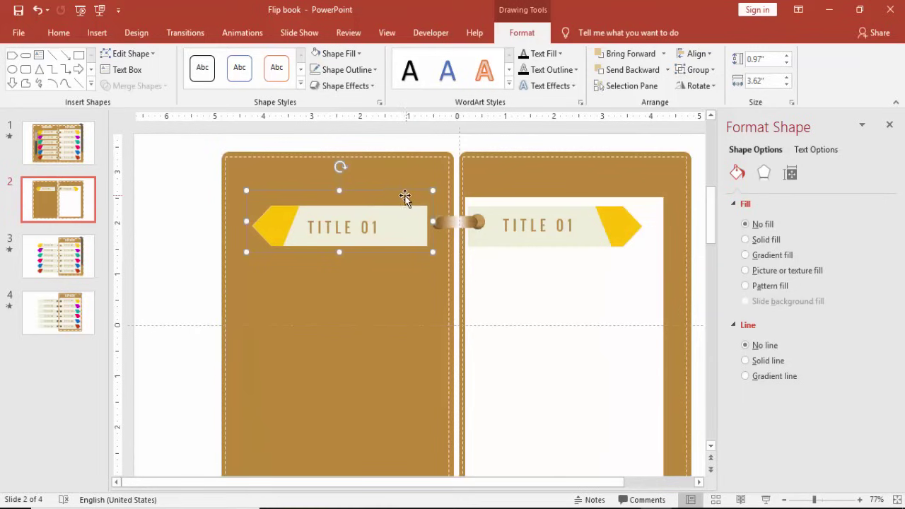
{"action": "left_click", "coordinate": [167, 219]}
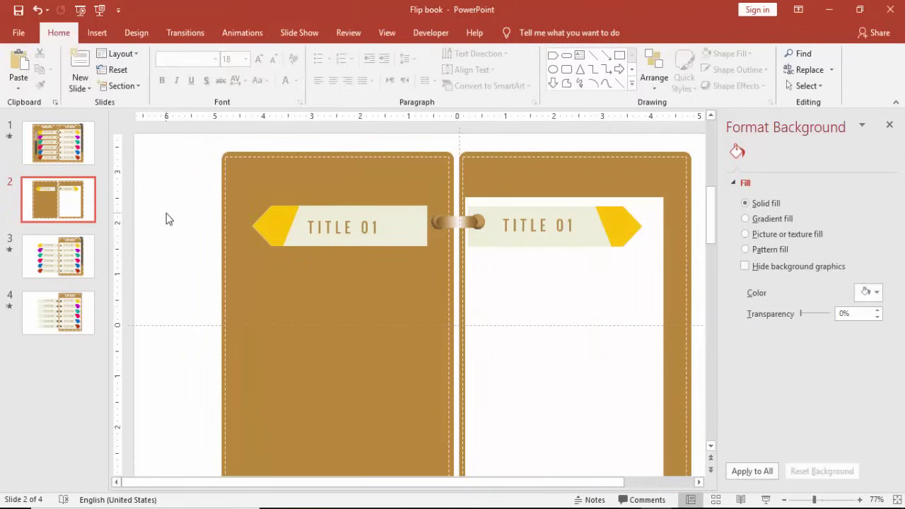
Give the right TITLE 01 banner an outer shadow preset.
{"action": "left_click", "coordinate": [585, 214]}
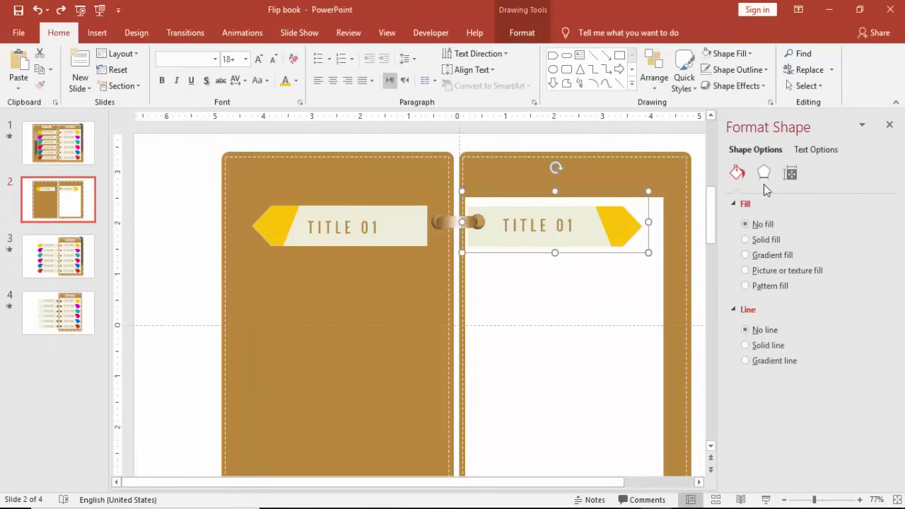
{"action": "left_click", "coordinate": [768, 176]}
{"action": "left_click", "coordinate": [870, 222]}
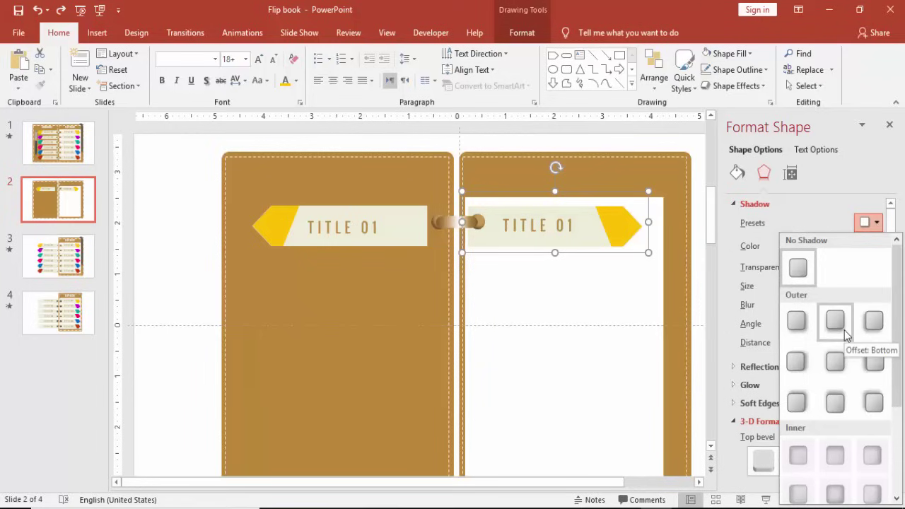
{"action": "left_click", "coordinate": [799, 325]}
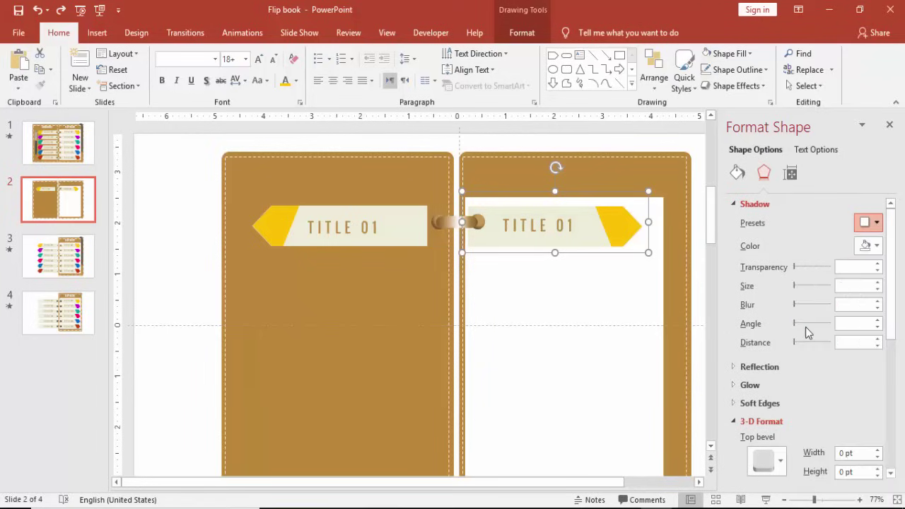
Give the left banner an outer shadow cast the opposite way, then close the Format Shape pane.
{"action": "left_click", "coordinate": [411, 224]}
{"action": "left_click", "coordinate": [868, 224]}
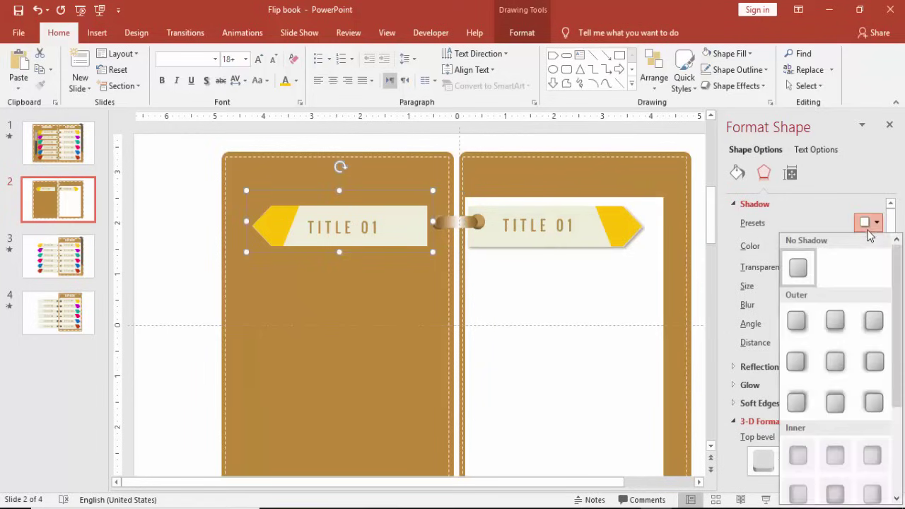
{"action": "left_click", "coordinate": [872, 399]}
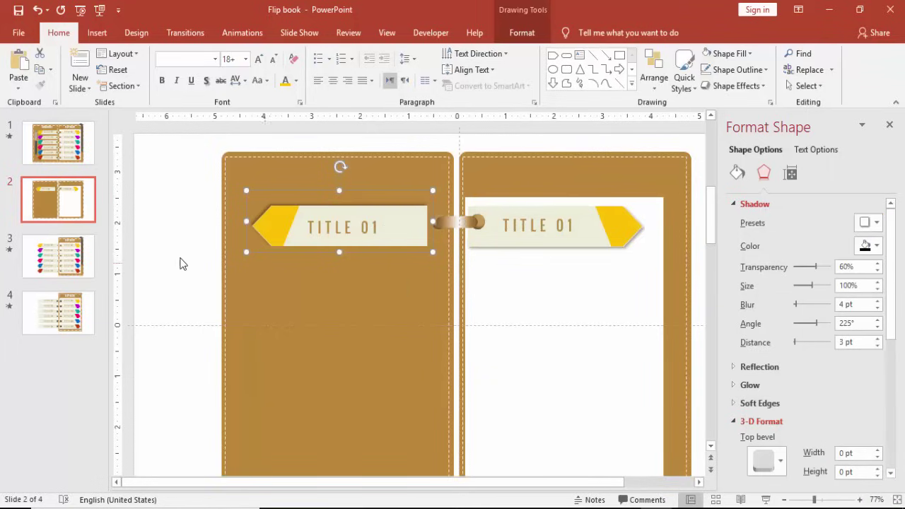
{"action": "left_click", "coordinate": [179, 264]}
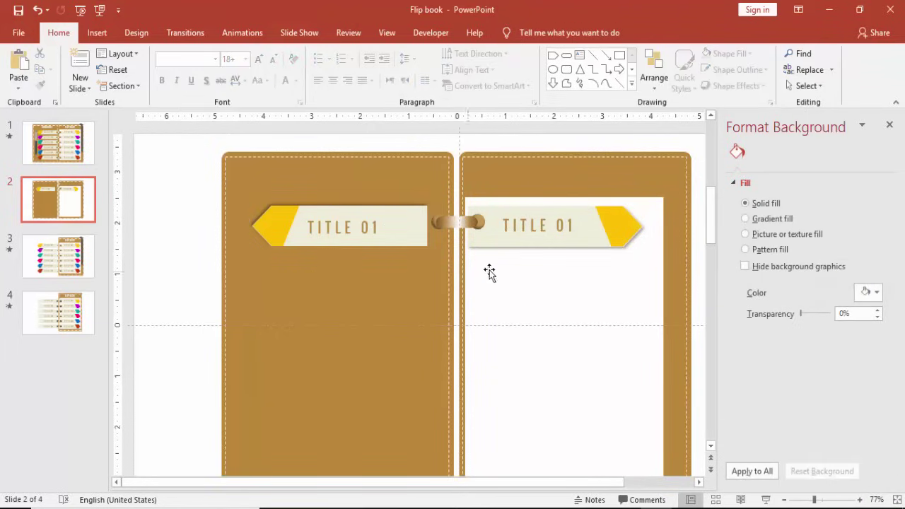
{"action": "left_click", "coordinate": [594, 217]}
{"action": "left_click", "coordinate": [890, 125]}
Add a Collapse exit animation to the right banner, directed To Left, with the Animation Pane shown.
{"action": "left_click", "coordinate": [257, 36]}
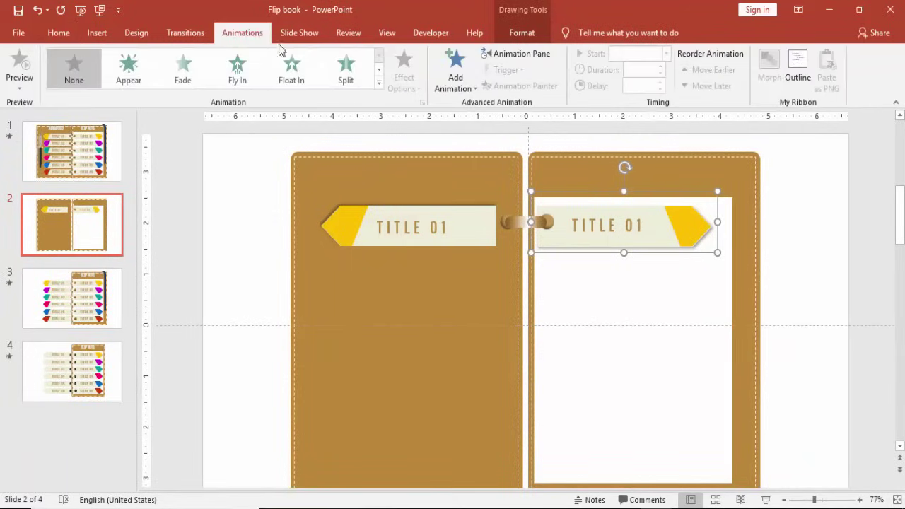
{"action": "left_click", "coordinate": [524, 54]}
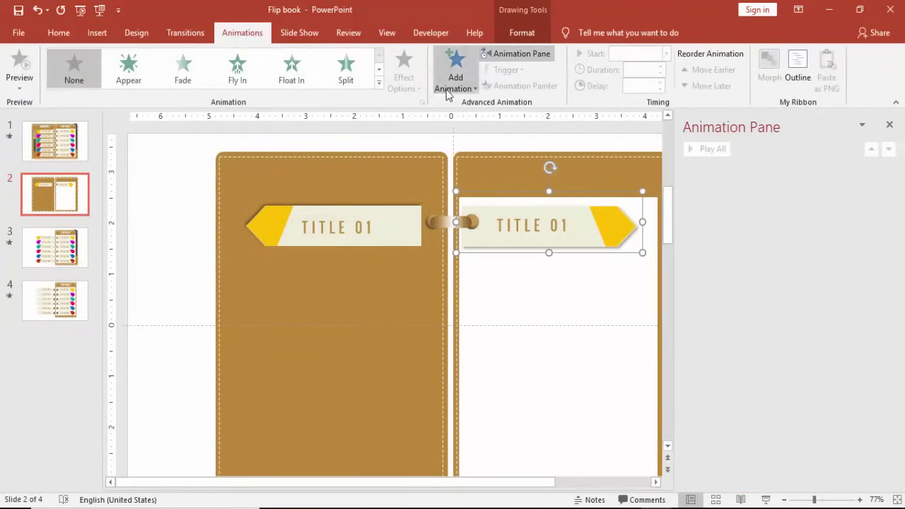
{"action": "left_click", "coordinate": [453, 81]}
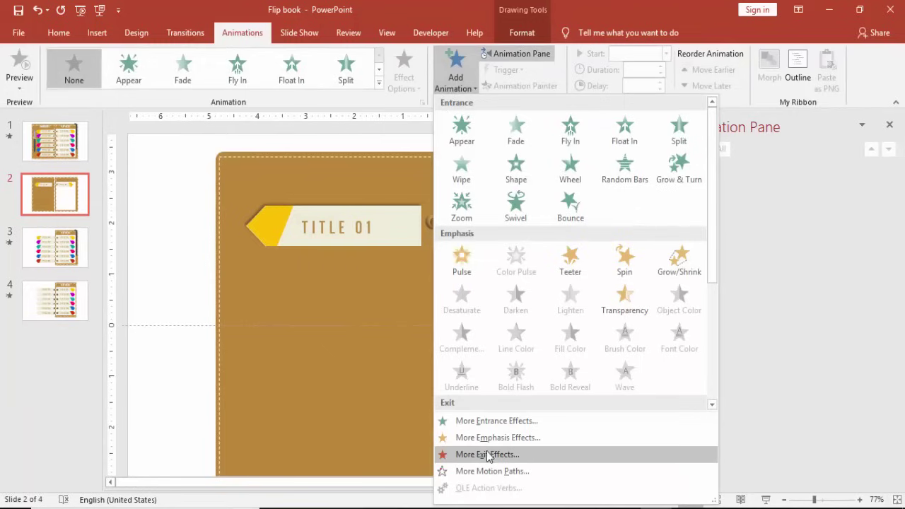
{"action": "left_click", "coordinate": [515, 461]}
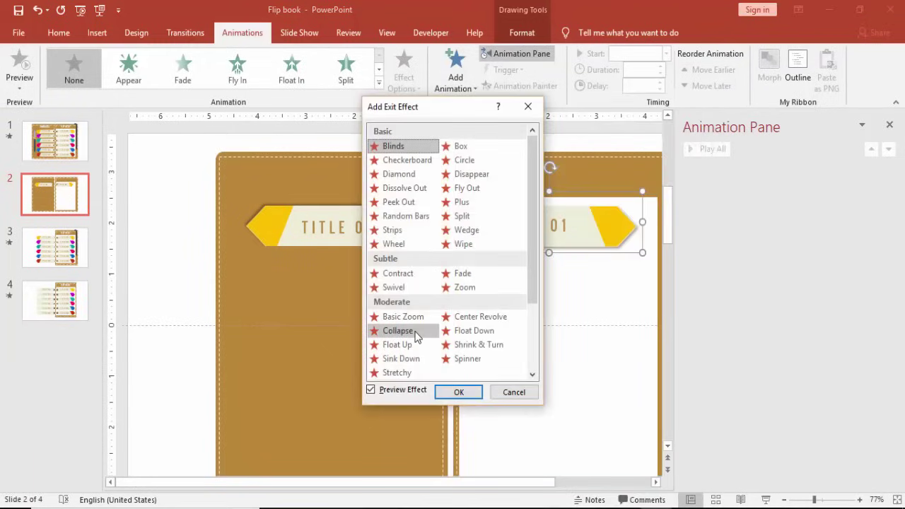
{"action": "left_click", "coordinate": [400, 331]}
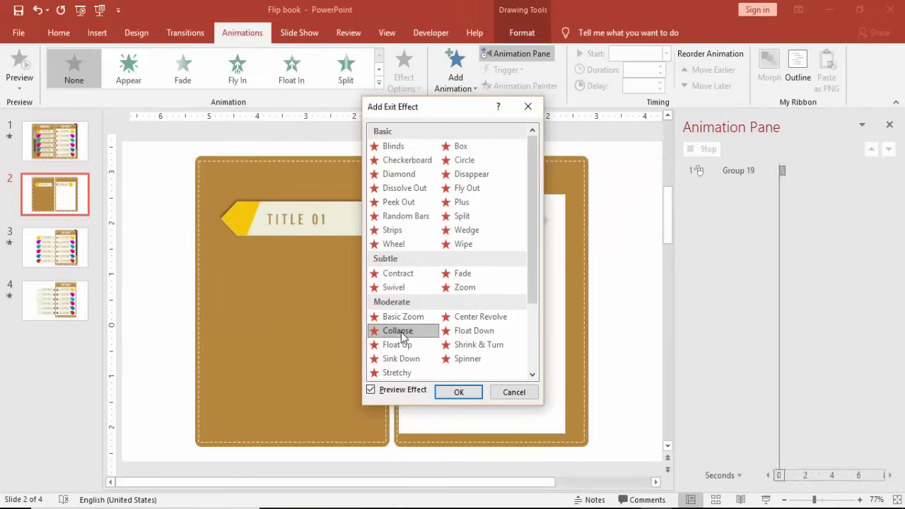
{"action": "left_click", "coordinate": [457, 391]}
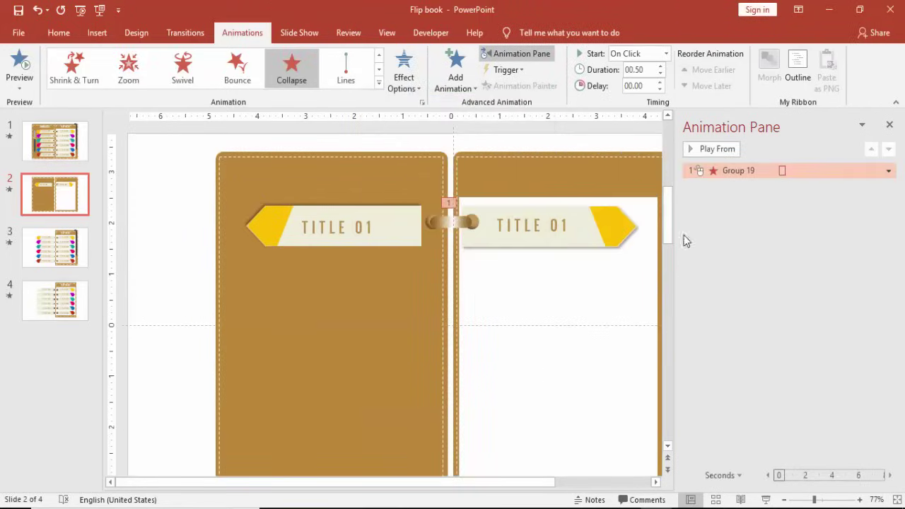
{"action": "left_click", "coordinate": [407, 92]}
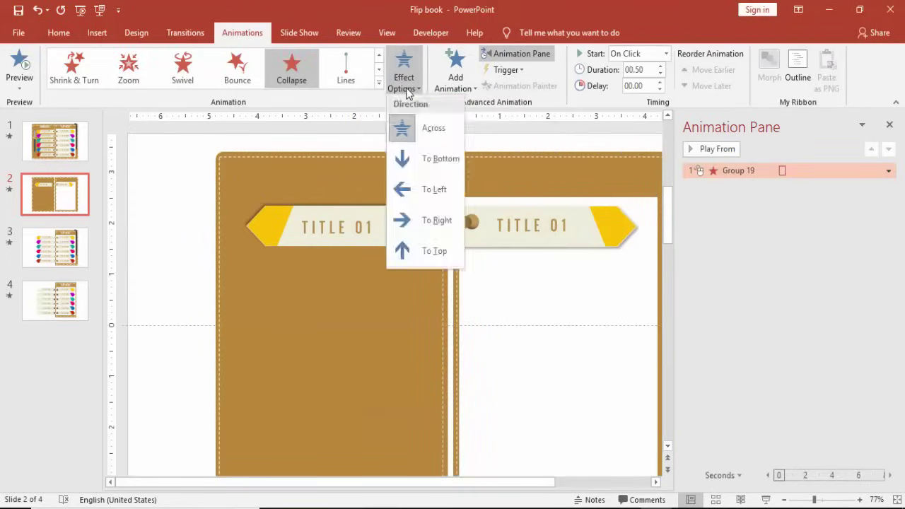
{"action": "left_click", "coordinate": [435, 191]}
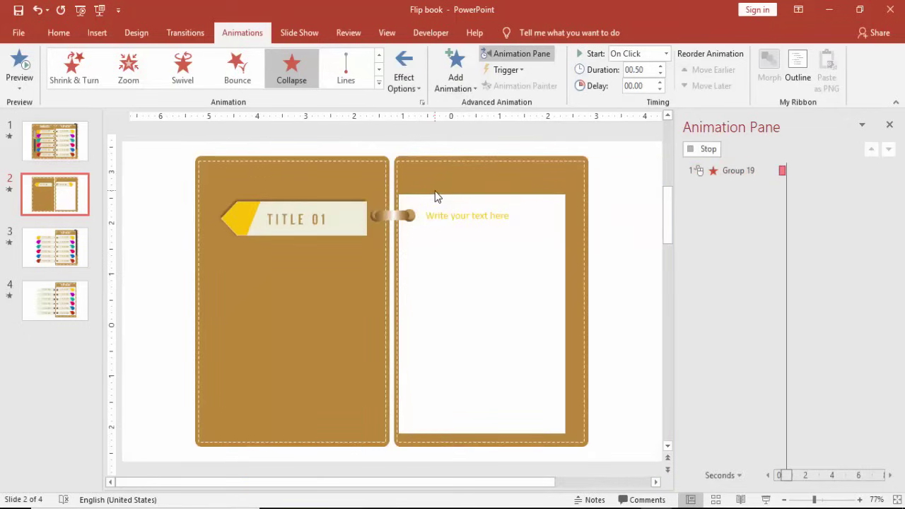
Review Group 19's animation timing settings without changes, then select the left banner.
{"action": "double_click", "coordinate": [746, 173]}
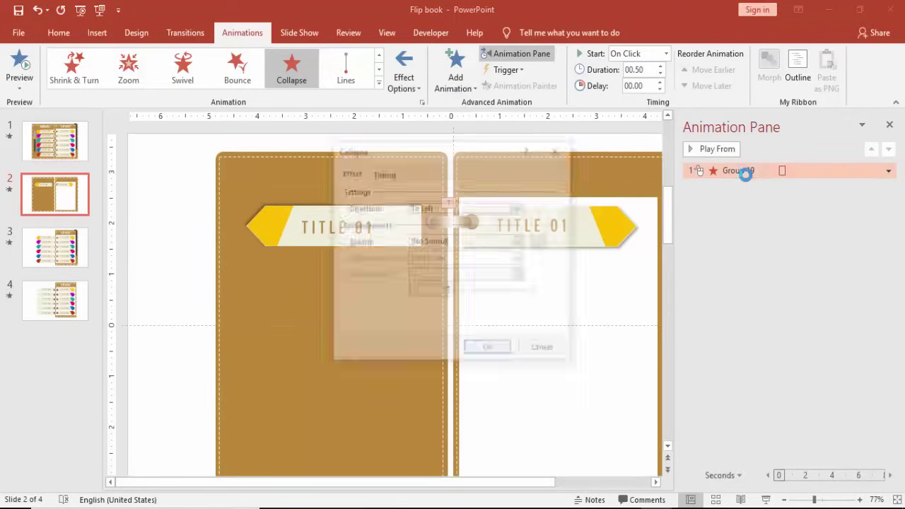
{"action": "left_click", "coordinate": [383, 172]}
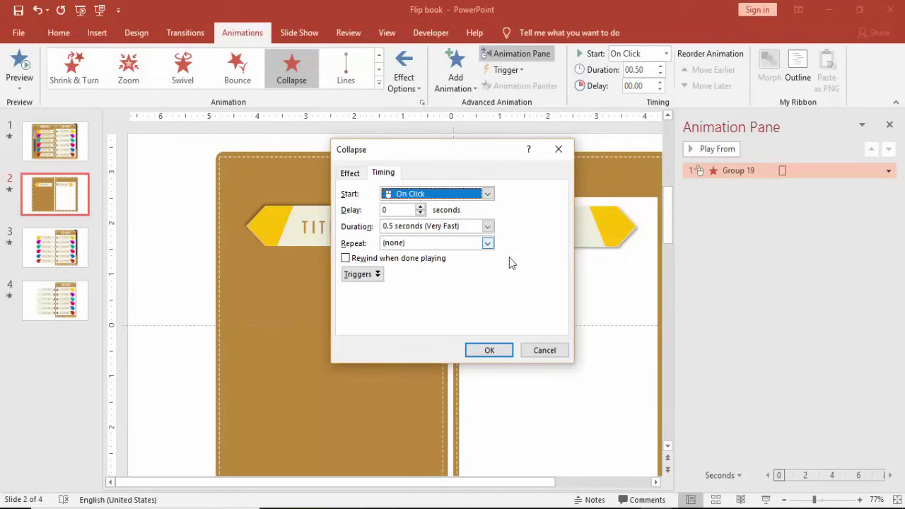
{"action": "left_click", "coordinate": [545, 350]}
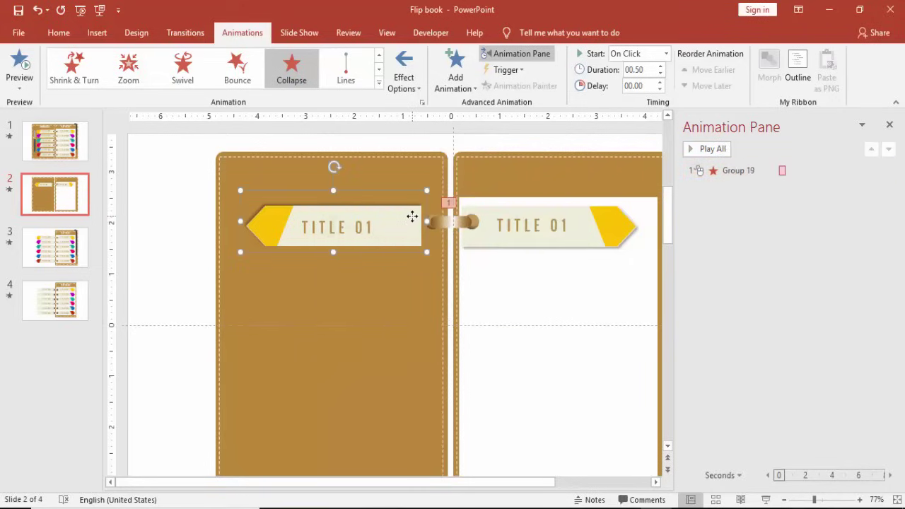
{"action": "left_click", "coordinate": [412, 217]}
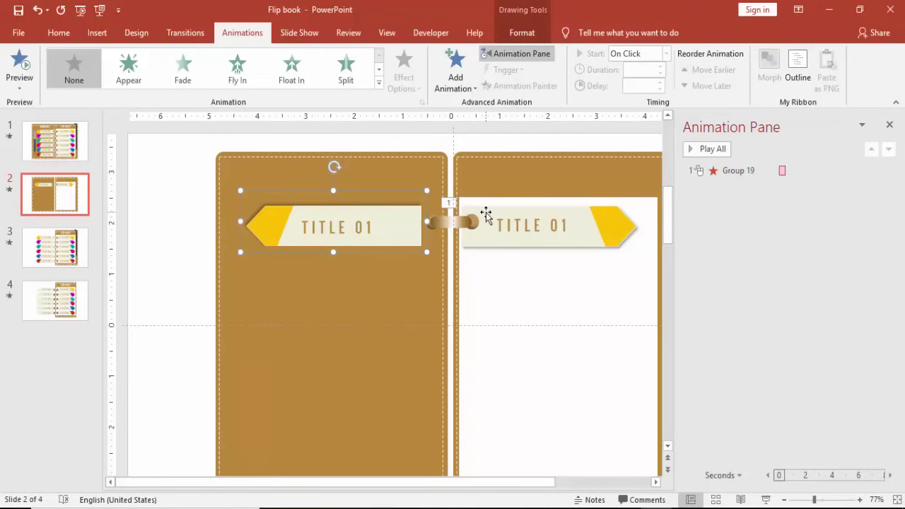
Align the tops of the left and right TITLE 01 banners.
{"action": "left_click", "coordinate": [485, 214], "text": "shift"}
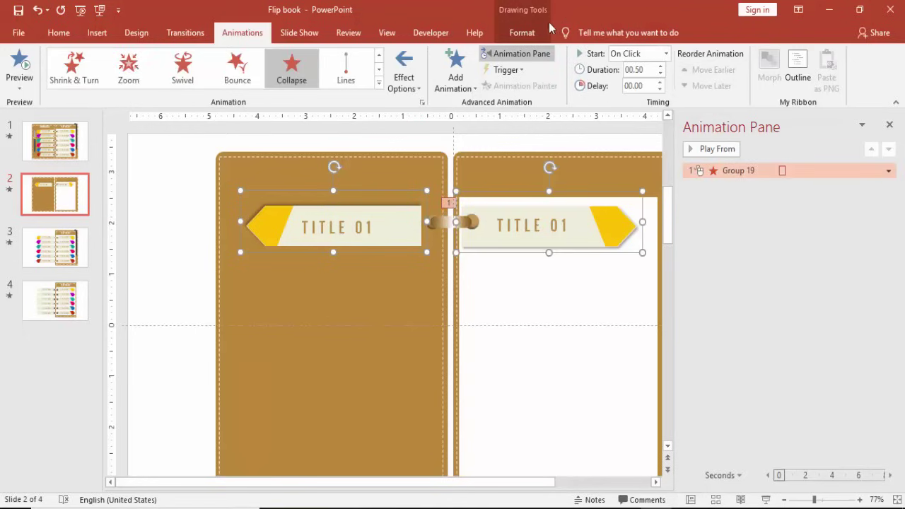
{"action": "left_click", "coordinate": [522, 32]}
{"action": "left_click", "coordinate": [704, 54]}
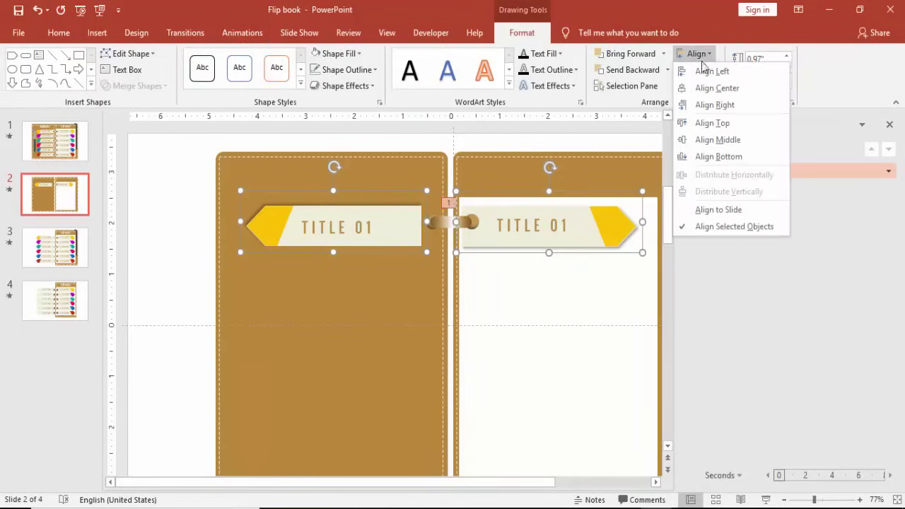
{"action": "left_click", "coordinate": [709, 125]}
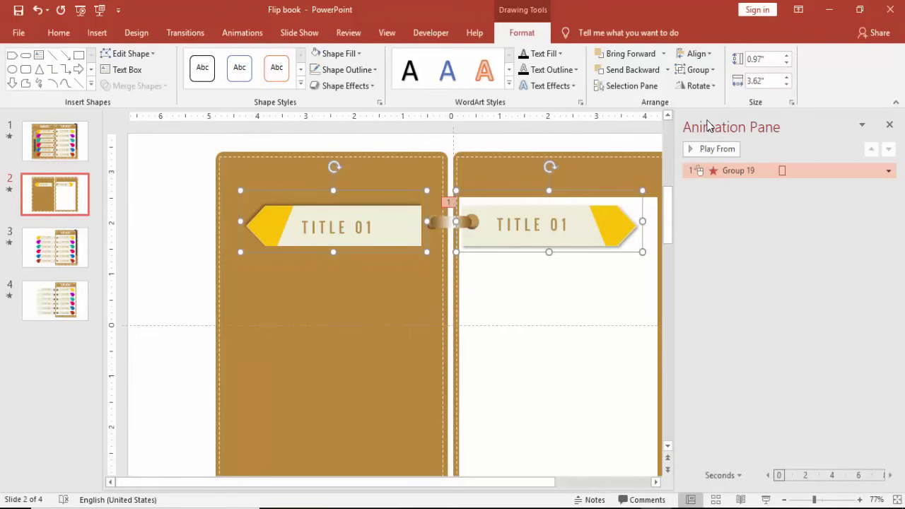
{"action": "left_click", "coordinate": [165, 163]}
{"action": "left_click", "coordinate": [390, 214]}
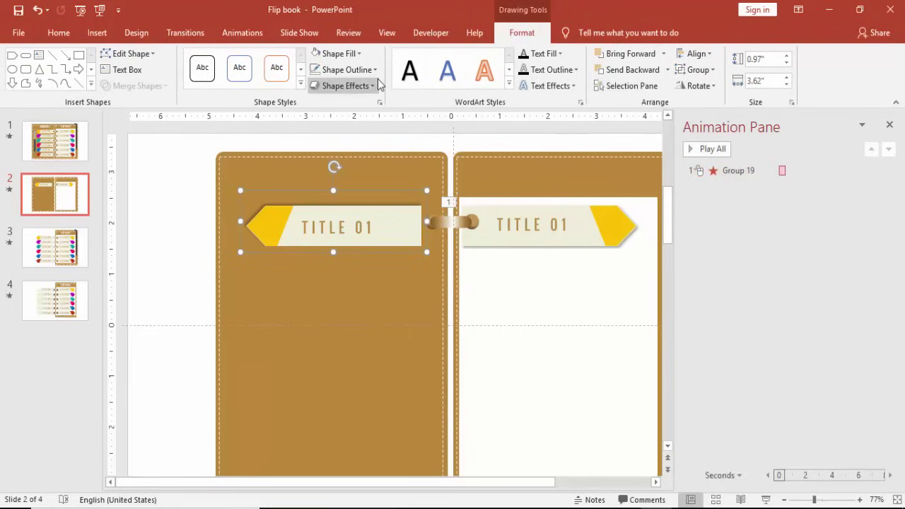
Give the left banner a Peek In entrance animation From Right.
{"action": "left_click", "coordinate": [257, 32]}
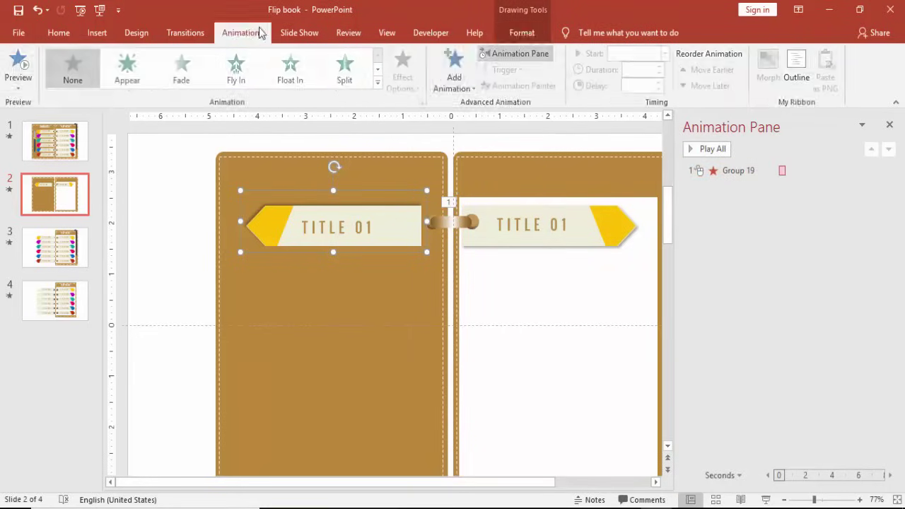
{"action": "left_click", "coordinate": [378, 82]}
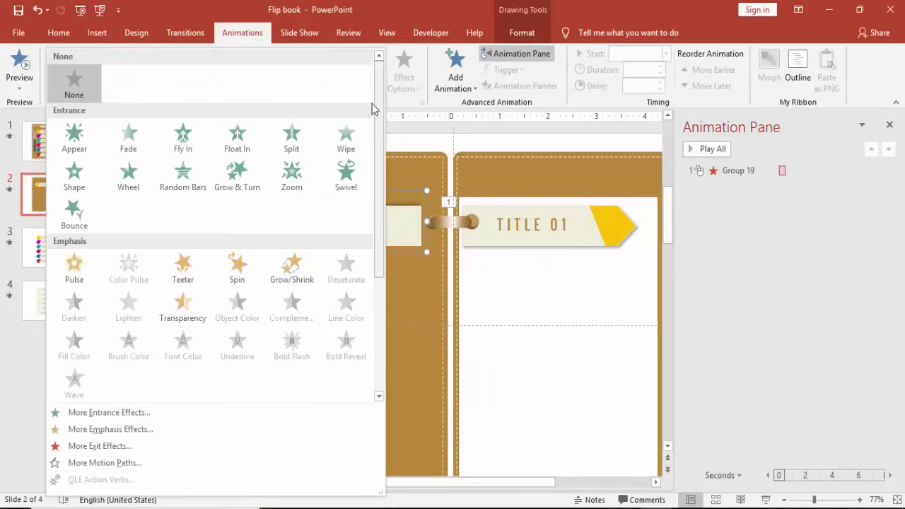
{"action": "left_click", "coordinate": [109, 413]}
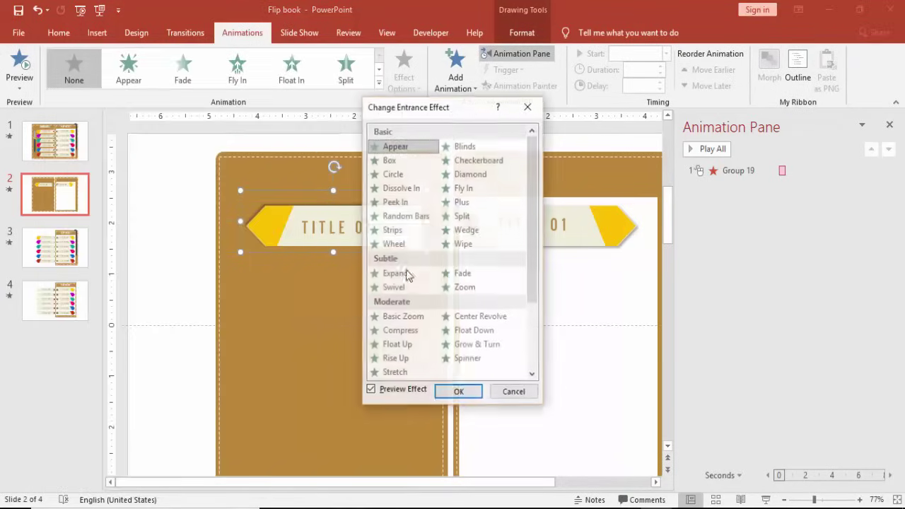
{"action": "left_click", "coordinate": [409, 202]}
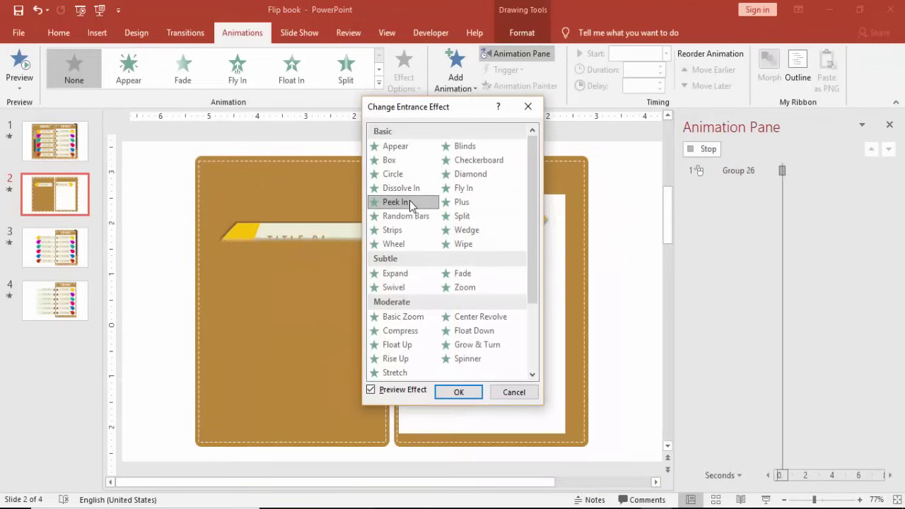
{"action": "left_click", "coordinate": [457, 392]}
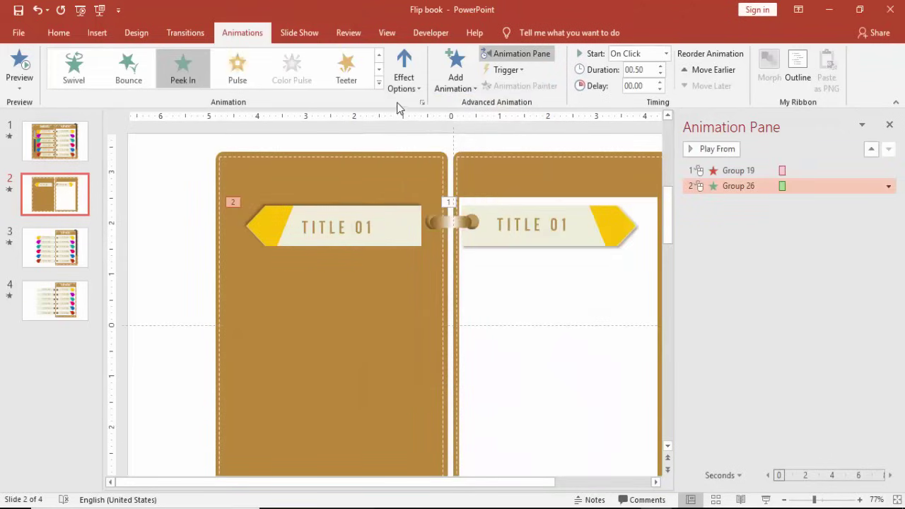
{"action": "left_click", "coordinate": [404, 78]}
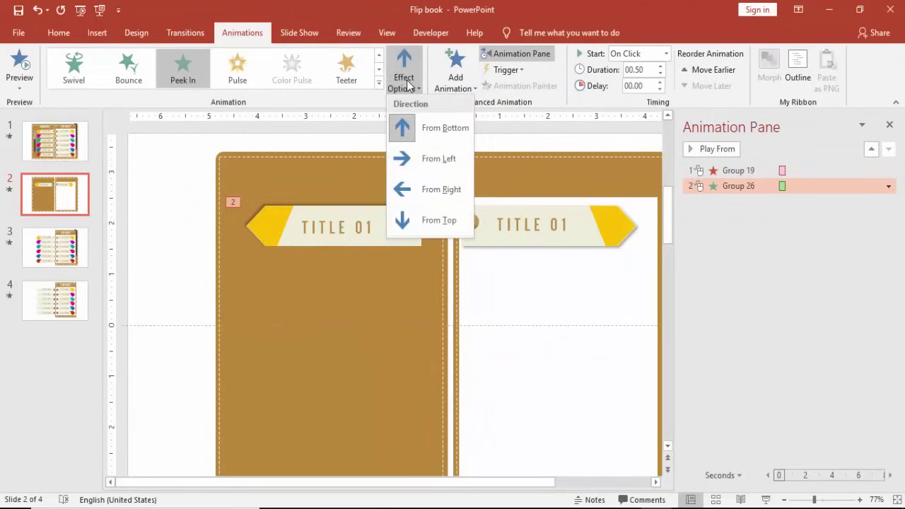
{"action": "left_click", "coordinate": [440, 190]}
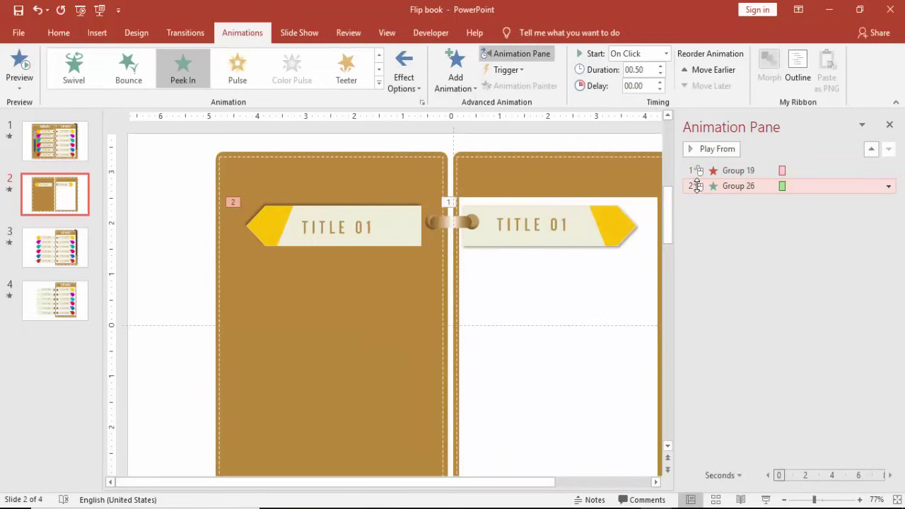
Set the animation to start With Previous with a 0.25-second delay.
{"action": "left_click", "coordinate": [666, 54]}
{"action": "left_click", "coordinate": [634, 80]}
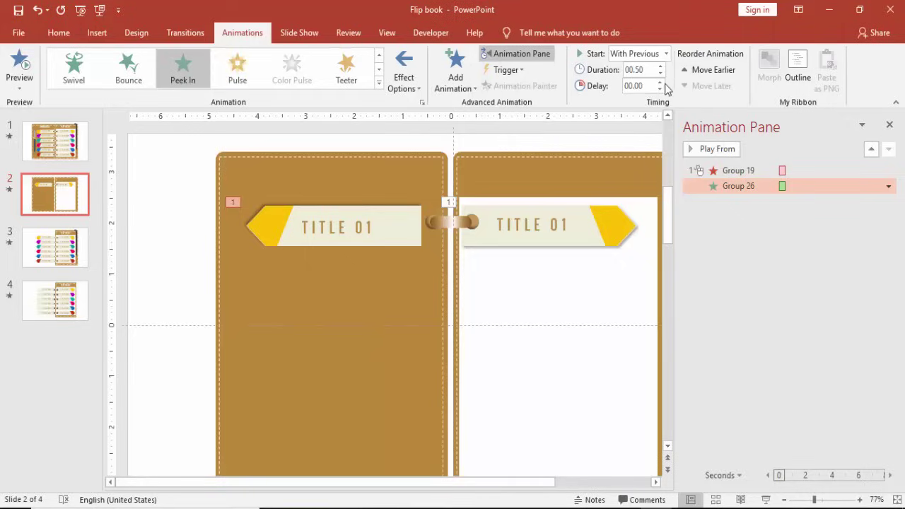
{"action": "left_click", "coordinate": [660, 82]}
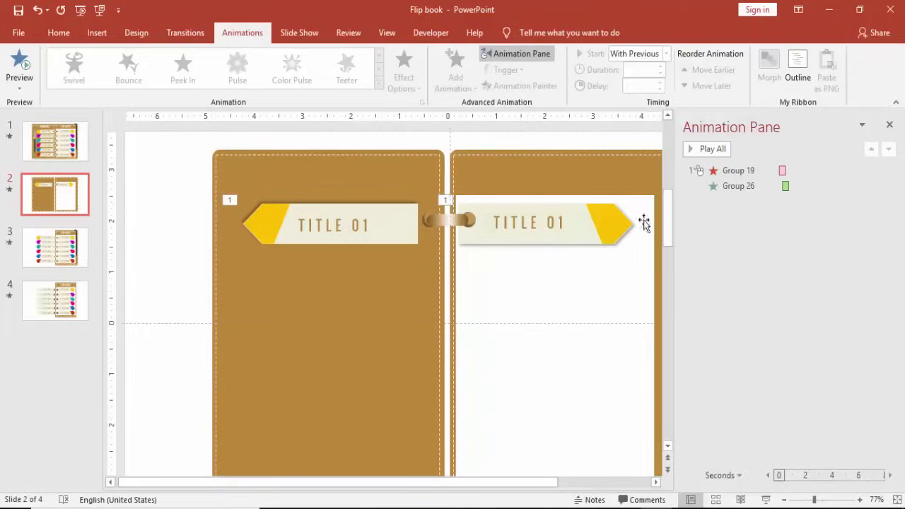
Duplicate the TITLE 01 tab pair with Ctrl+D just below the originals, repeating to add more rows.
{"action": "left_click", "coordinate": [784, 500]}
{"action": "left_click", "coordinate": [784, 500]}
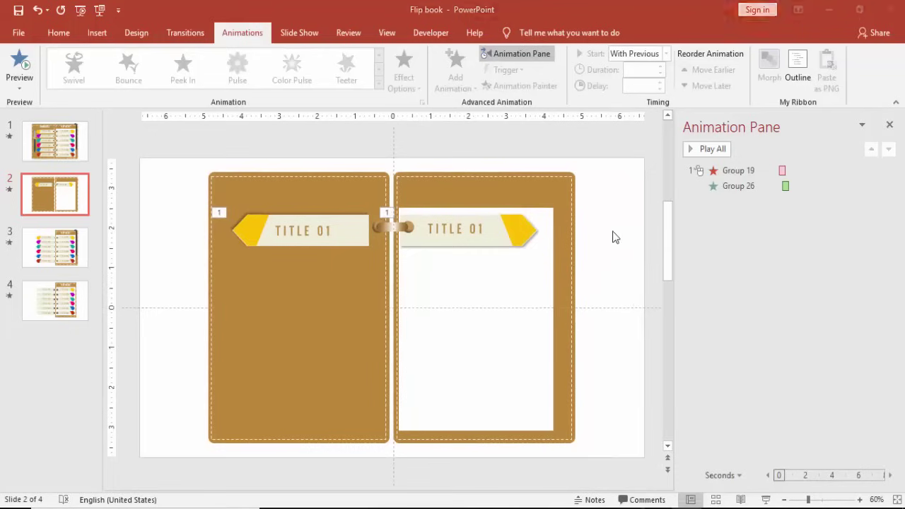
{"action": "left_click_drag", "start_coordinate": [166, 210], "coordinate": [610, 269]}
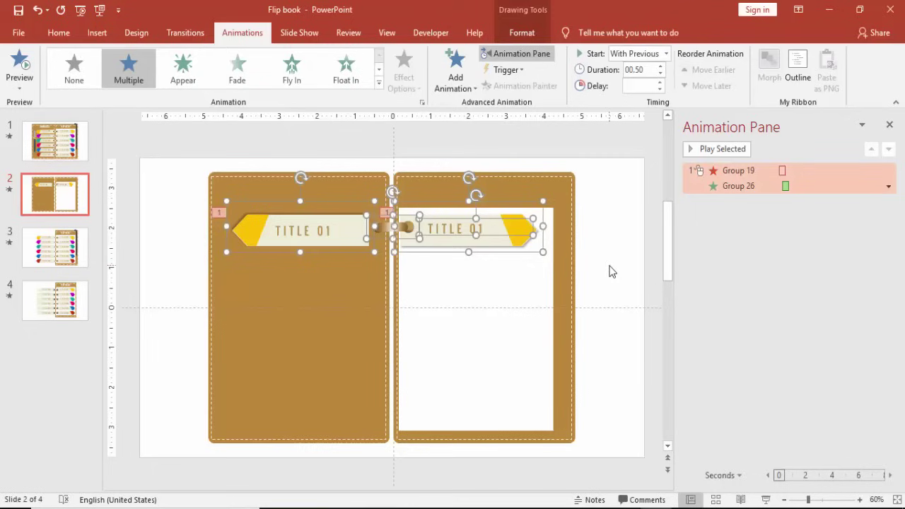
{"action": "key", "text": "ctrl+d"}
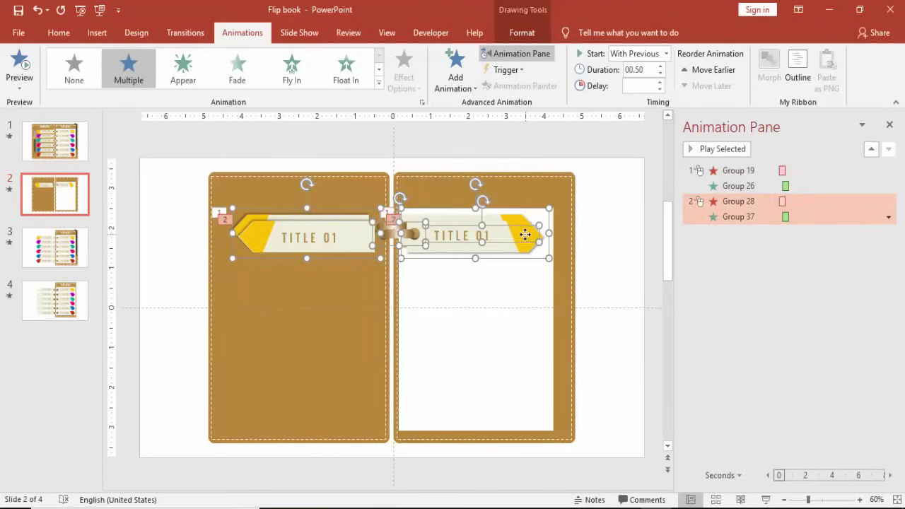
{"action": "left_click_drag", "start_coordinate": [524, 235], "coordinate": [521, 268]}
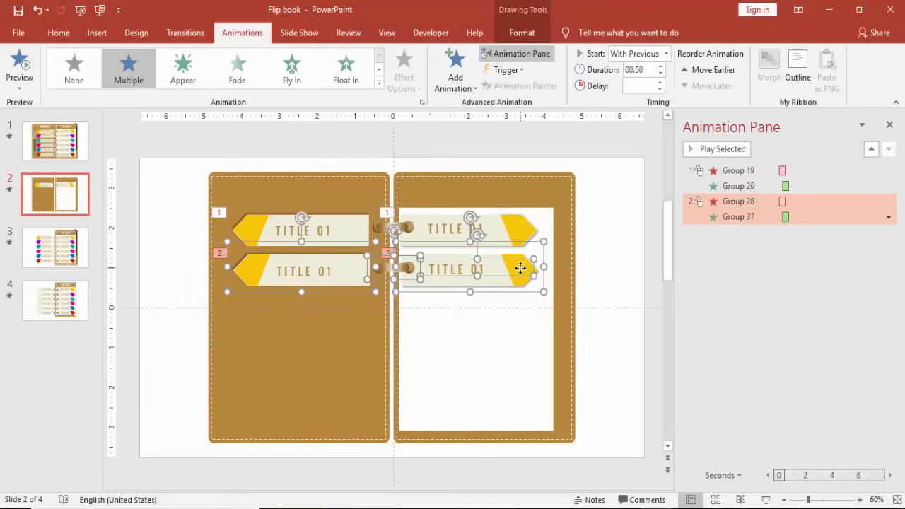
{"action": "key", "text": "ctrl+d"}
{"action": "key", "text": "ctrl+d"}
{"action": "key", "text": "ctrl+d"}
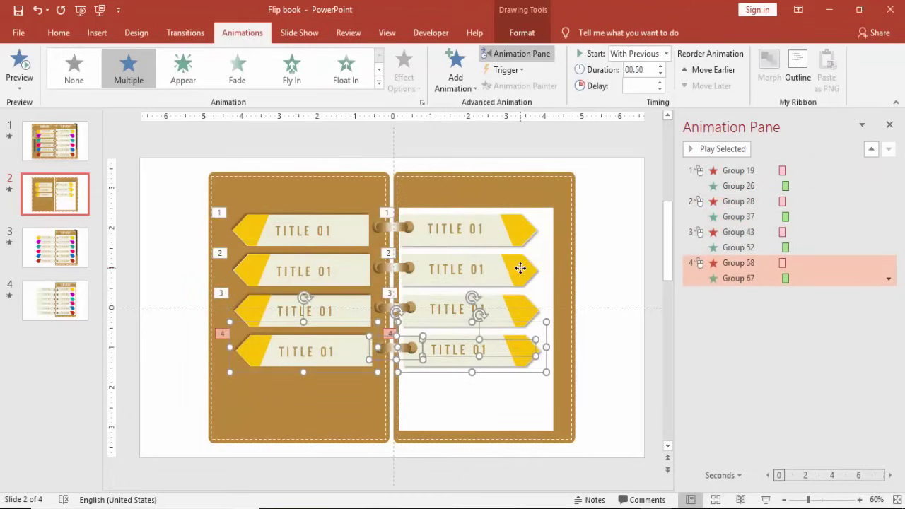
Fill both second-row tab arrows blue.
{"action": "left_click", "coordinate": [595, 278]}
{"action": "left_click", "coordinate": [529, 265]}
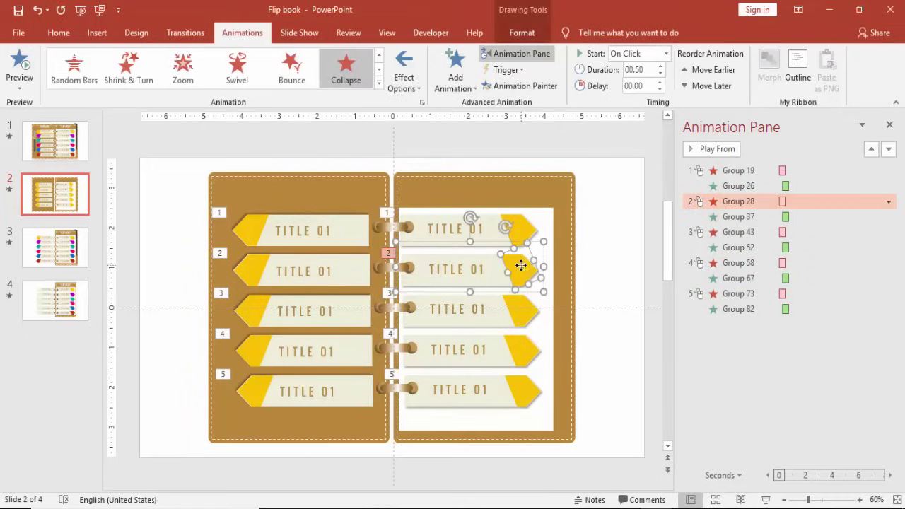
{"action": "left_click", "coordinate": [522, 33]}
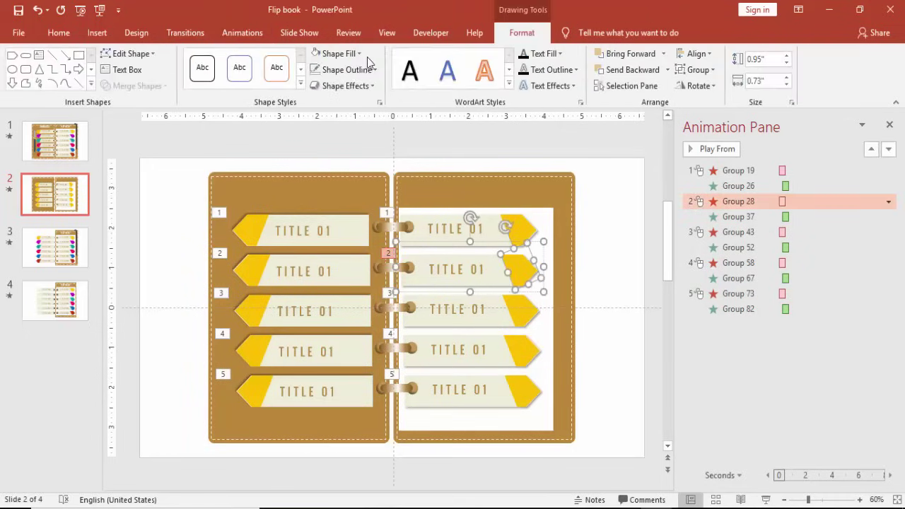
{"action": "left_click", "coordinate": [358, 53]}
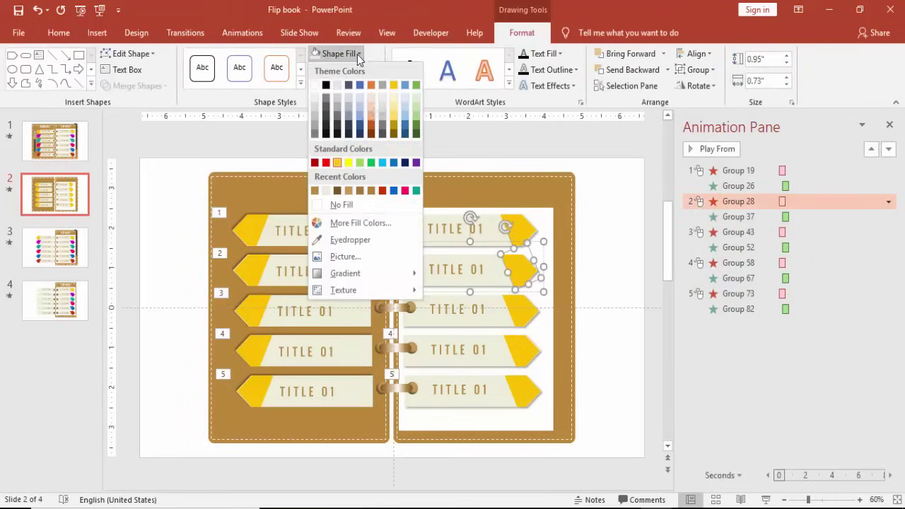
{"action": "left_click", "coordinate": [394, 191]}
{"action": "left_click", "coordinate": [255, 265]}
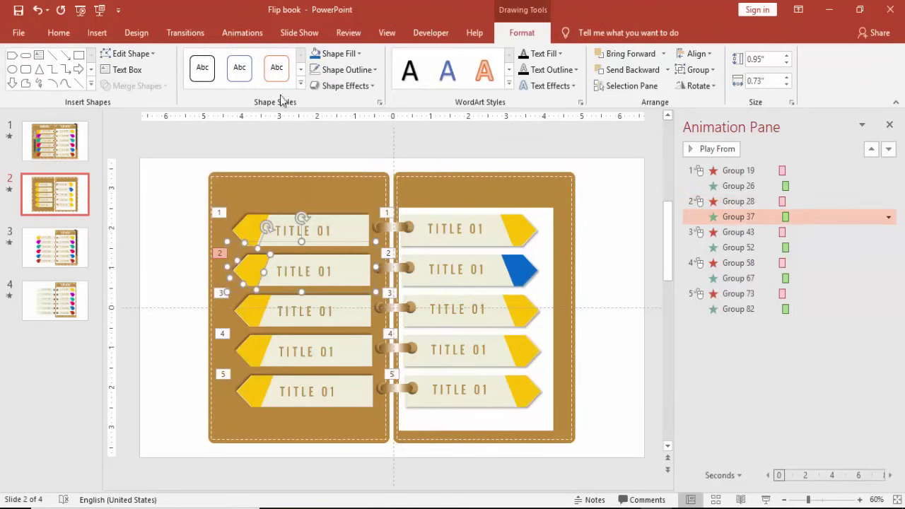
{"action": "left_click", "coordinate": [314, 54]}
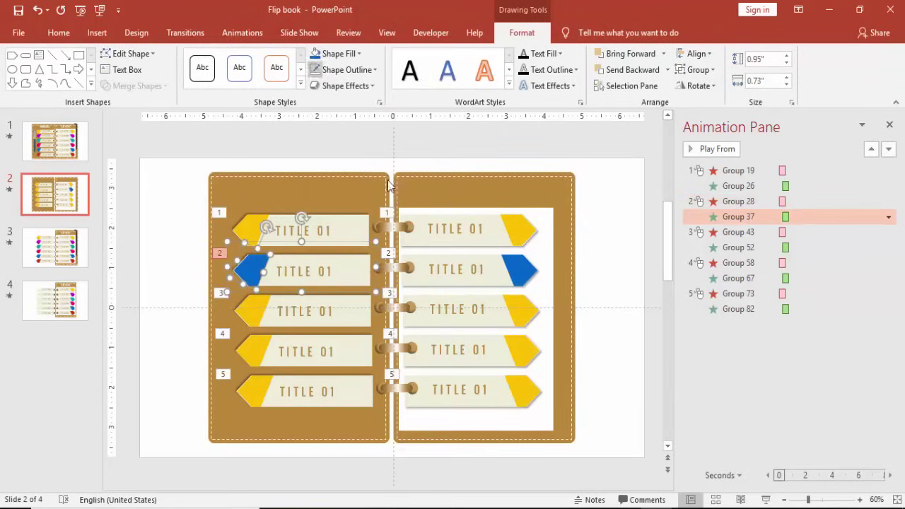
Fill both third-row tab arrows red.
{"action": "left_click", "coordinate": [519, 304]}
{"action": "left_click", "coordinate": [521, 305]}
{"action": "left_click", "coordinate": [352, 60]}
{"action": "left_click", "coordinate": [326, 163]}
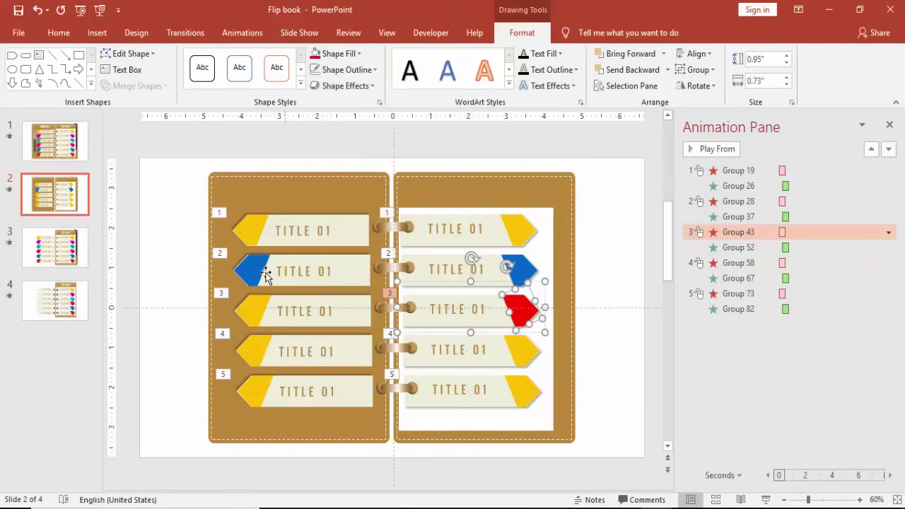
{"action": "left_click", "coordinate": [248, 302]}
{"action": "left_click", "coordinate": [249, 306]}
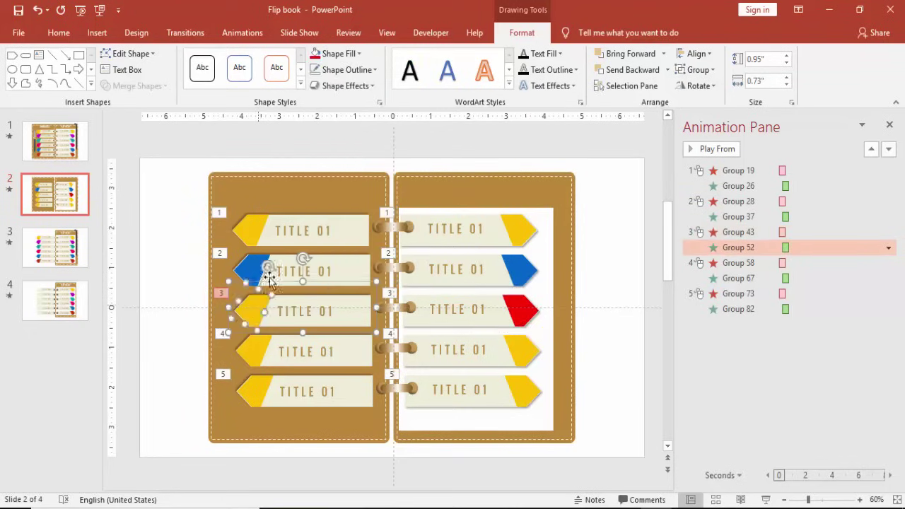
{"action": "left_click", "coordinate": [314, 55]}
Fill both fourth-row tab arrows green.
{"action": "left_click", "coordinate": [521, 350]}
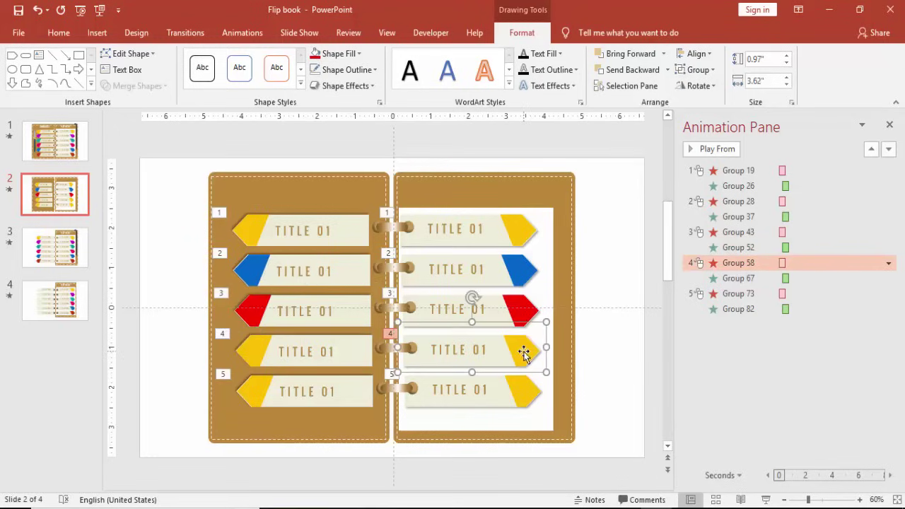
{"action": "left_click", "coordinate": [523, 348]}
{"action": "left_click", "coordinate": [358, 54]}
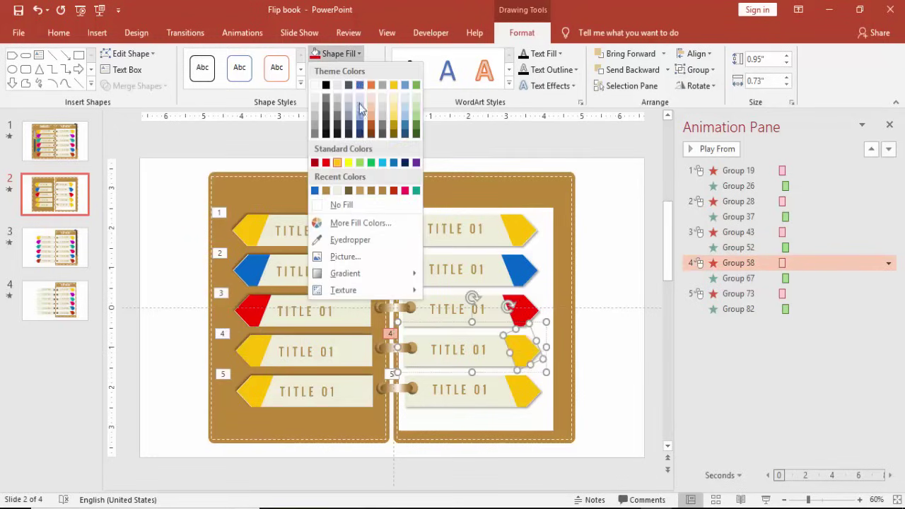
{"action": "left_click", "coordinate": [371, 163]}
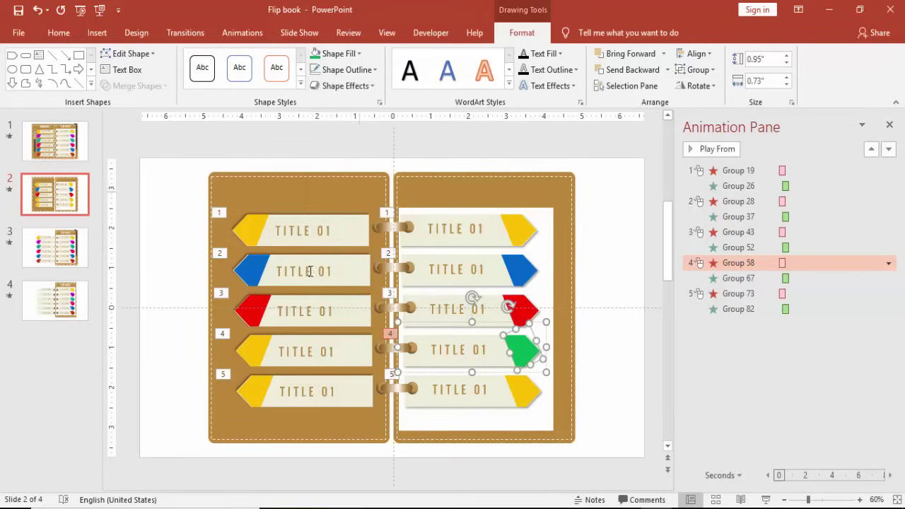
{"action": "left_click", "coordinate": [262, 345]}
{"action": "left_click", "coordinate": [256, 346]}
{"action": "left_click", "coordinate": [315, 54]}
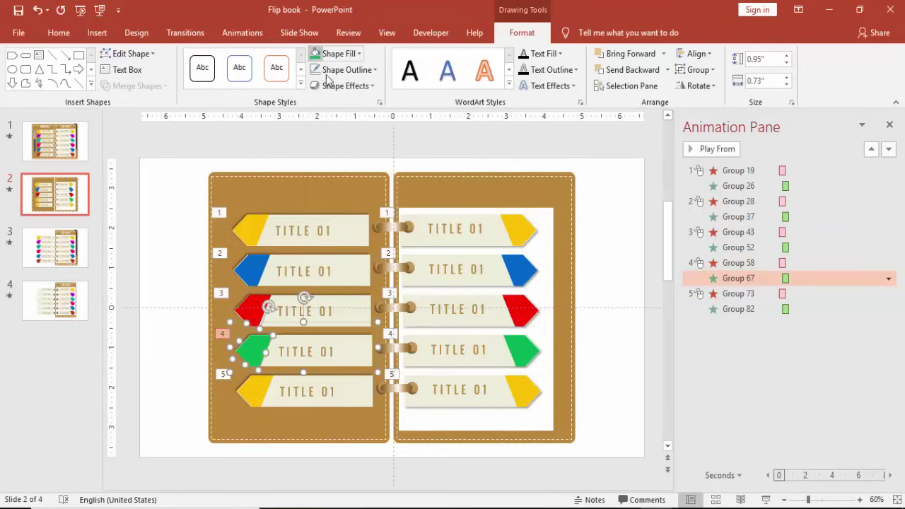
Fill both fifth-row tab arrows teal.
{"action": "left_click", "coordinate": [526, 388]}
{"action": "left_click", "coordinate": [527, 386]}
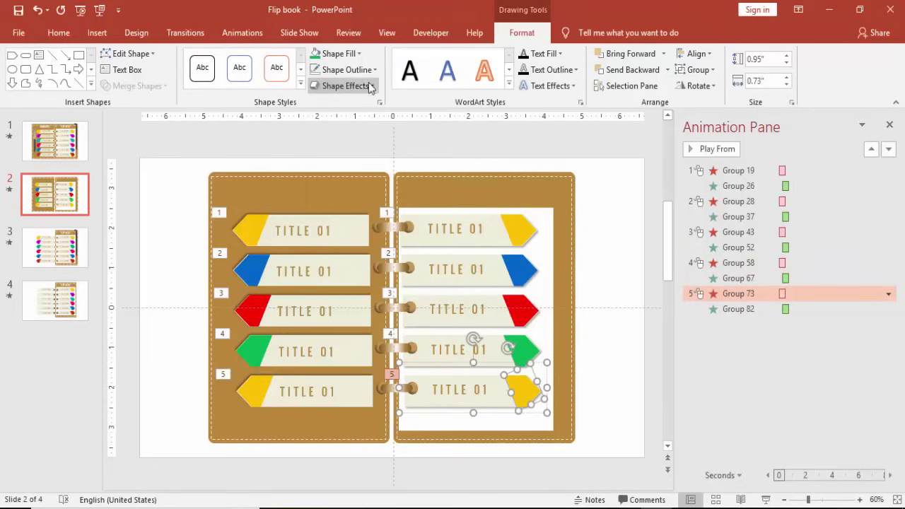
{"action": "left_click", "coordinate": [341, 56]}
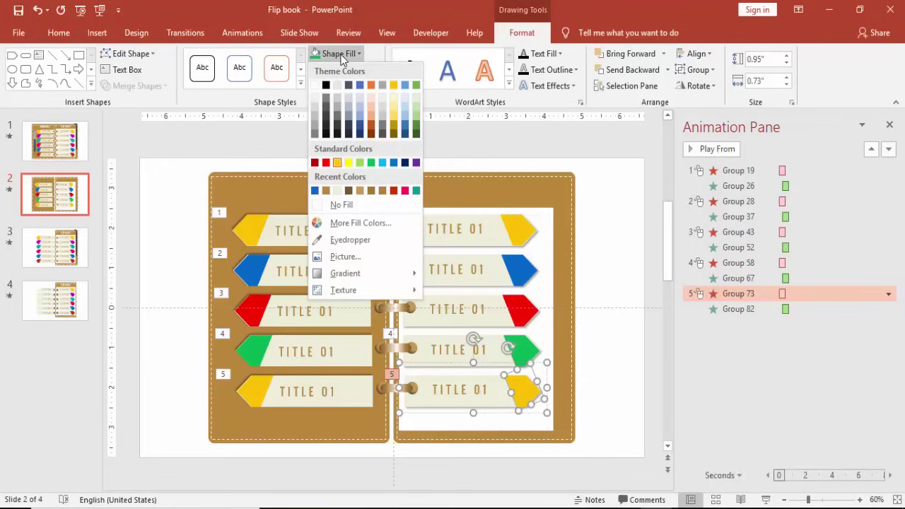
{"action": "left_click", "coordinate": [415, 191]}
{"action": "left_click", "coordinate": [256, 386]}
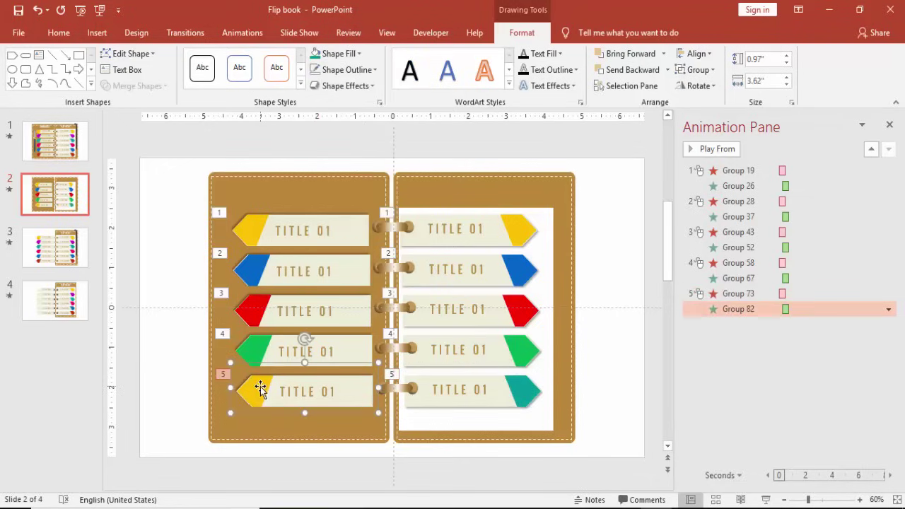
{"action": "left_click", "coordinate": [260, 386]}
{"action": "left_click", "coordinate": [314, 57]}
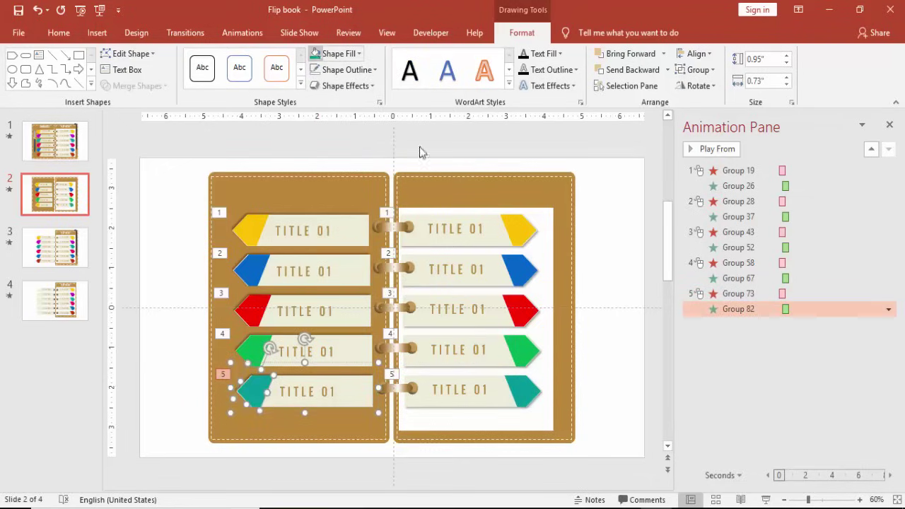
{"action": "left_click", "coordinate": [623, 285]}
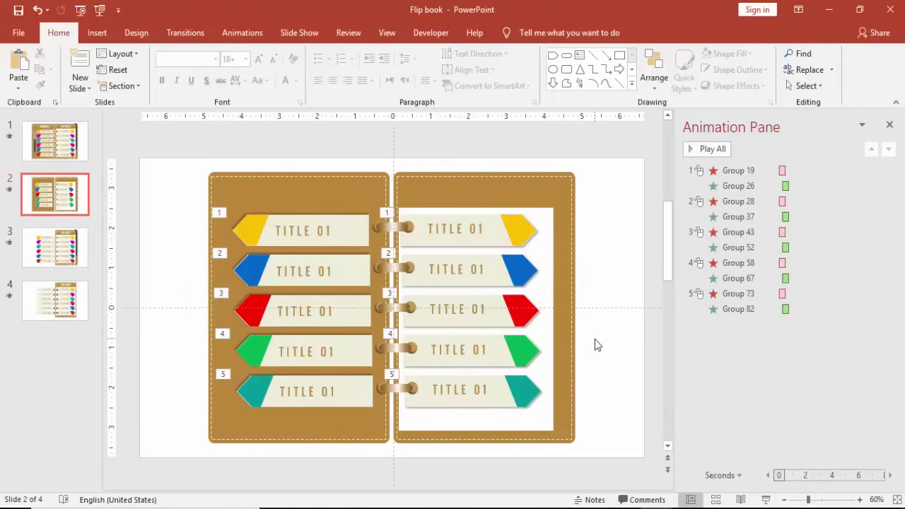
Renumber the second- and third-row tabs on both pages to TITLE 02 and TITLE 03.
{"action": "left_click", "coordinate": [480, 269]}
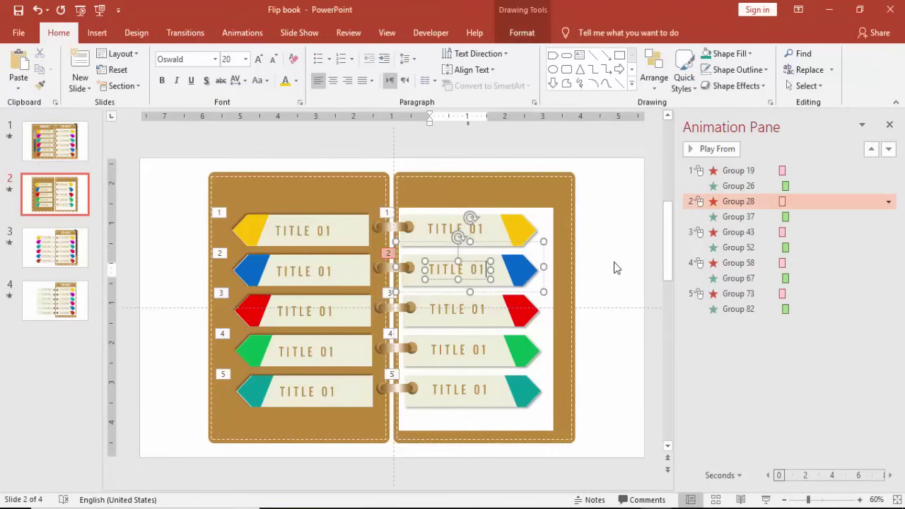
{"action": "key", "text": "BackSpace"}
{"action": "type", "text": "2"}
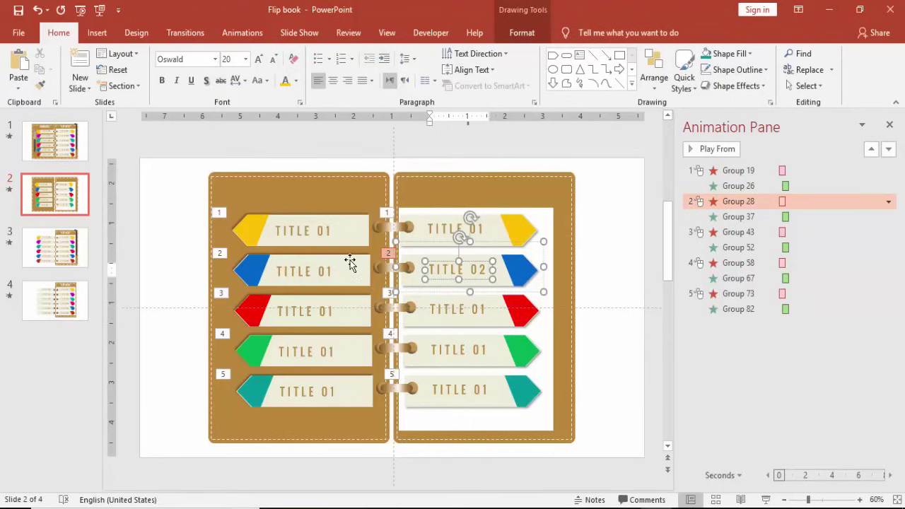
{"action": "left_click", "coordinate": [331, 271]}
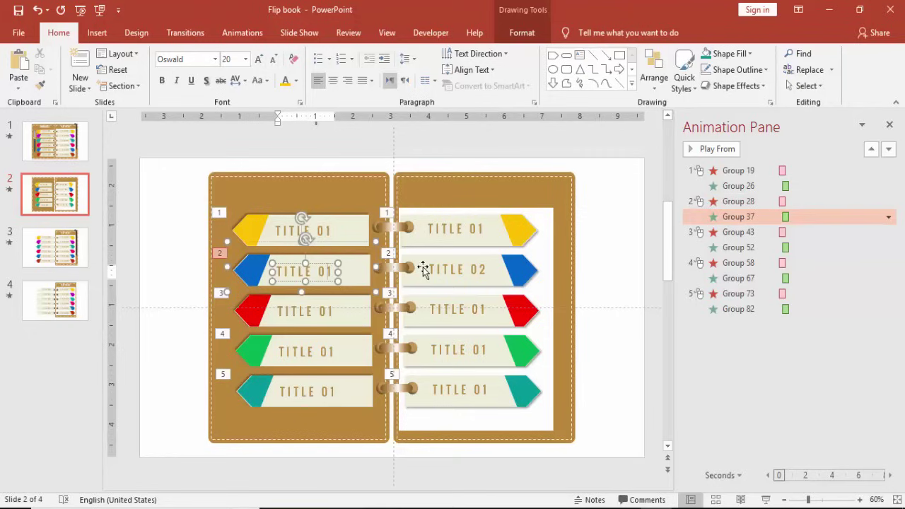
{"action": "key", "text": "BackSpace"}
{"action": "type", "text": "2"}
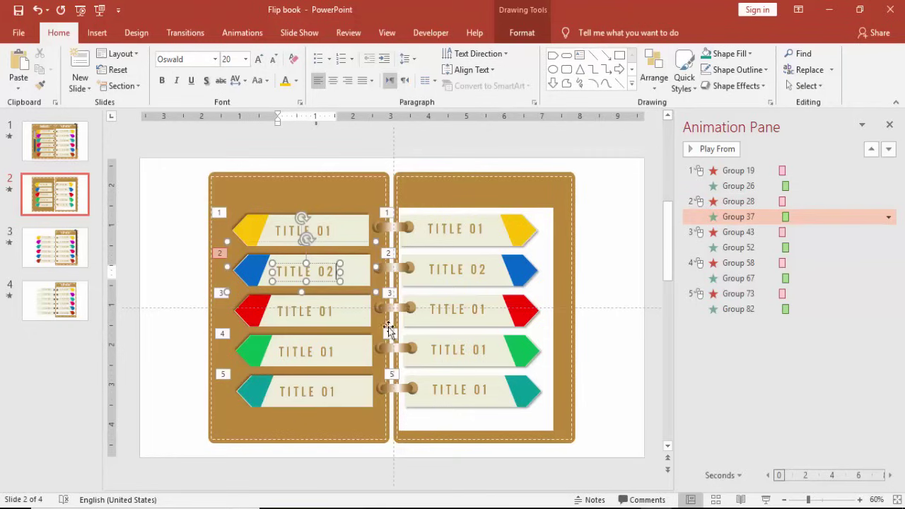
{"action": "left_click", "coordinate": [485, 309]}
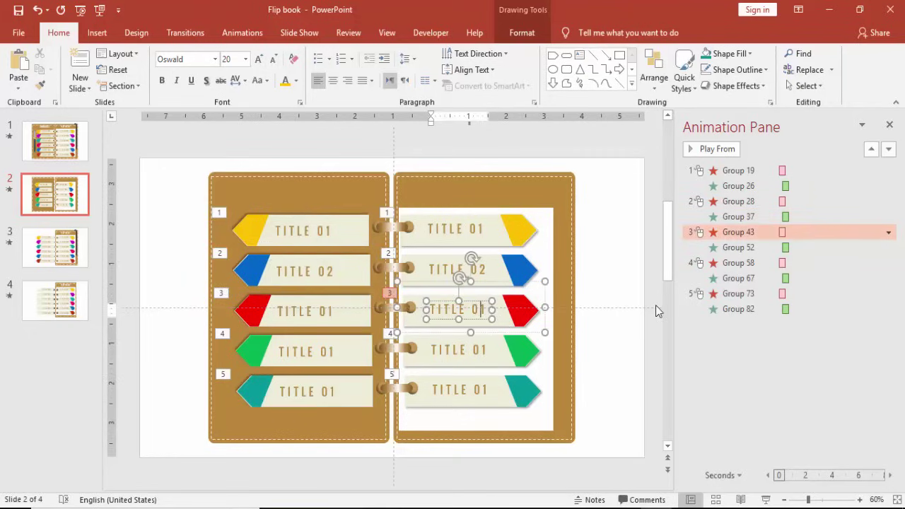
{"action": "key", "text": "BackSpace"}
{"action": "type", "text": "3"}
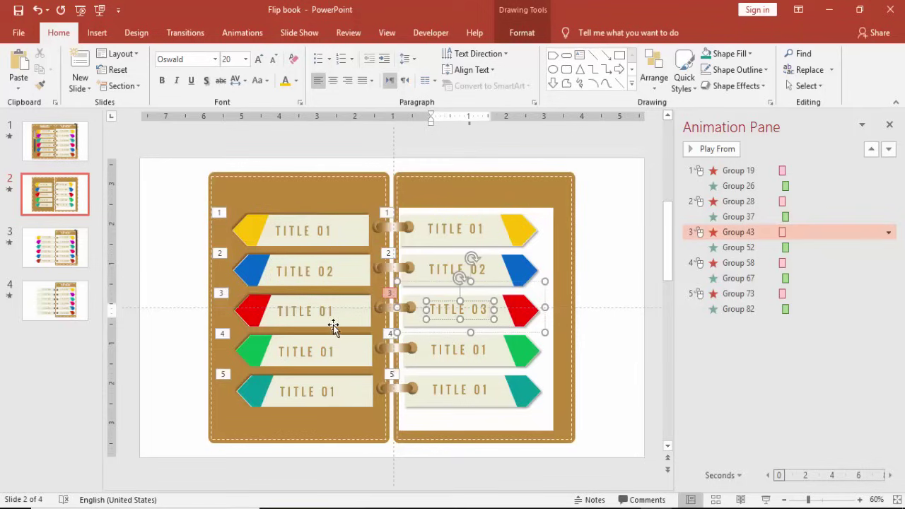
{"action": "left_click", "coordinate": [330, 311]}
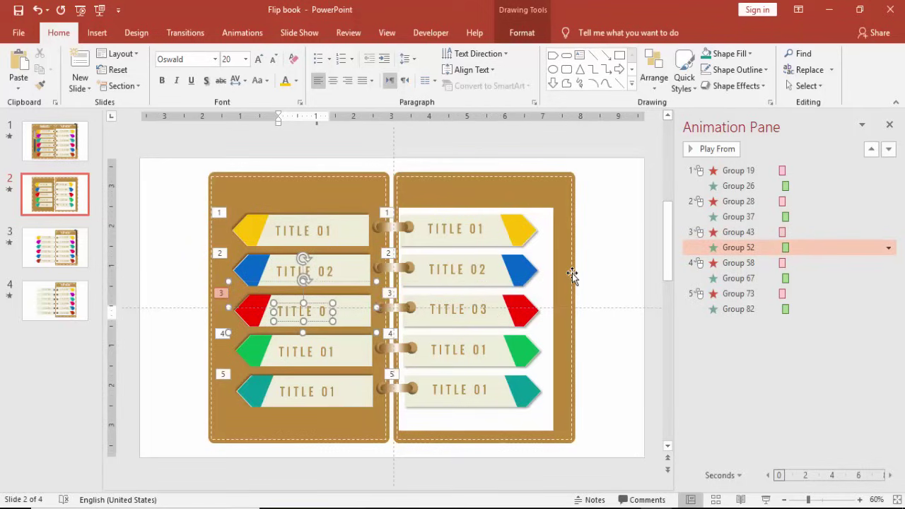
{"action": "key", "text": "BackSpace"}
{"action": "type", "text": "3"}
Renumber the fourth- and fifth-row tabs on both pages to TITLE 04 and TITLE 05.
{"action": "left_click", "coordinate": [480, 351]}
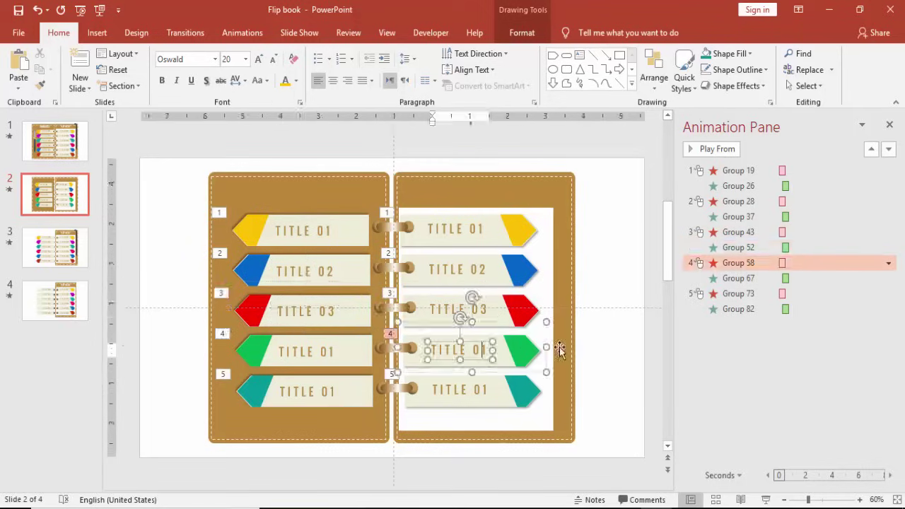
{"action": "key", "text": "BackSpace"}
{"action": "type", "text": "4"}
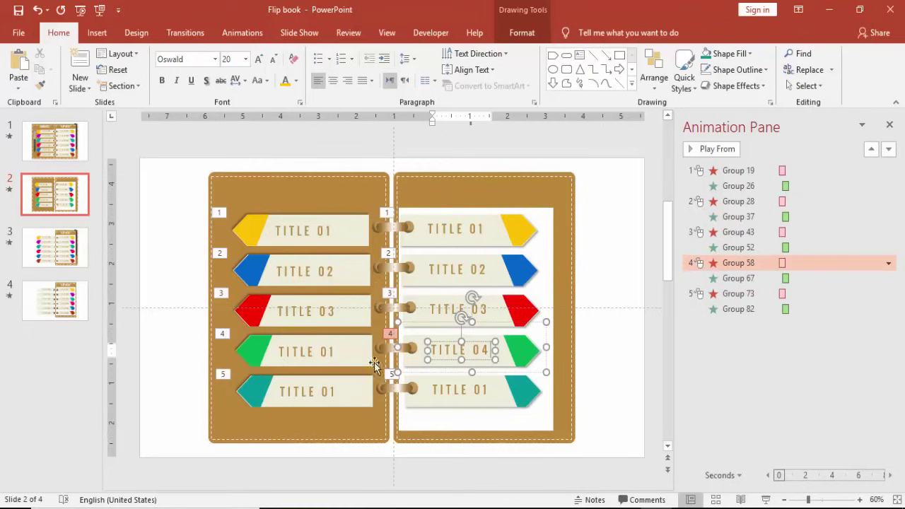
{"action": "left_click", "coordinate": [331, 352]}
{"action": "key", "text": "BackSpace"}
{"action": "type", "text": "4"}
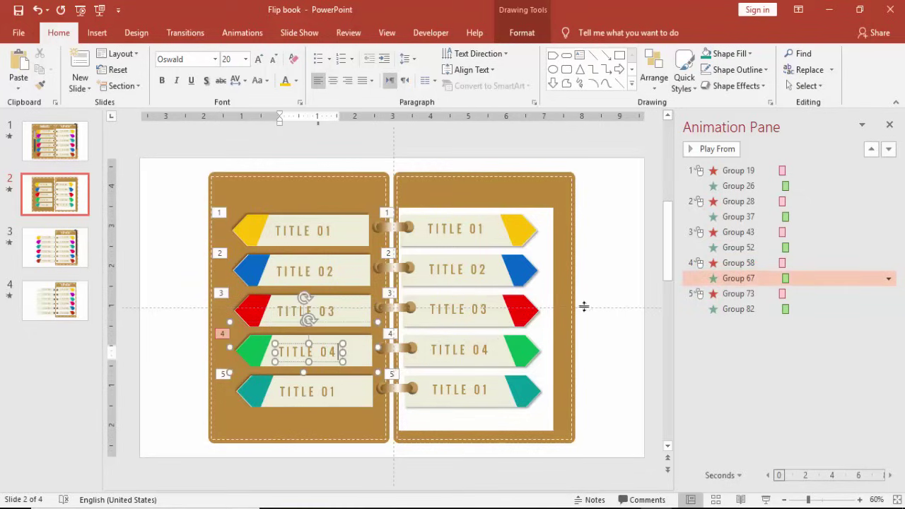
{"action": "left_click", "coordinate": [486, 391]}
{"action": "key", "text": "BackSpace"}
{"action": "type", "text": "5"}
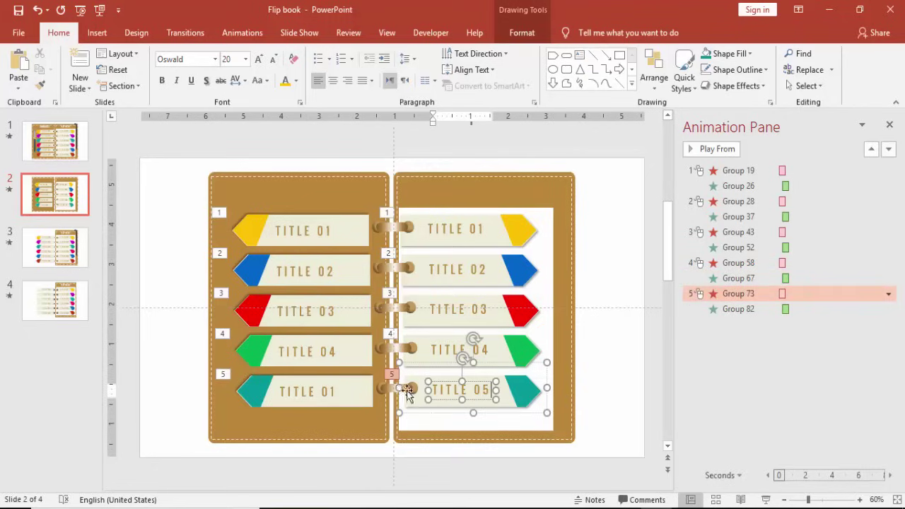
{"action": "left_click", "coordinate": [333, 391]}
{"action": "key", "text": "BackSpace"}
{"action": "type", "text": "5"}
{"action": "left_click", "coordinate": [594, 180]}
Close the Animation Pane and give the right brown page an outer drop shadow at 8 pt distance.
{"action": "left_click", "coordinate": [569, 177]}
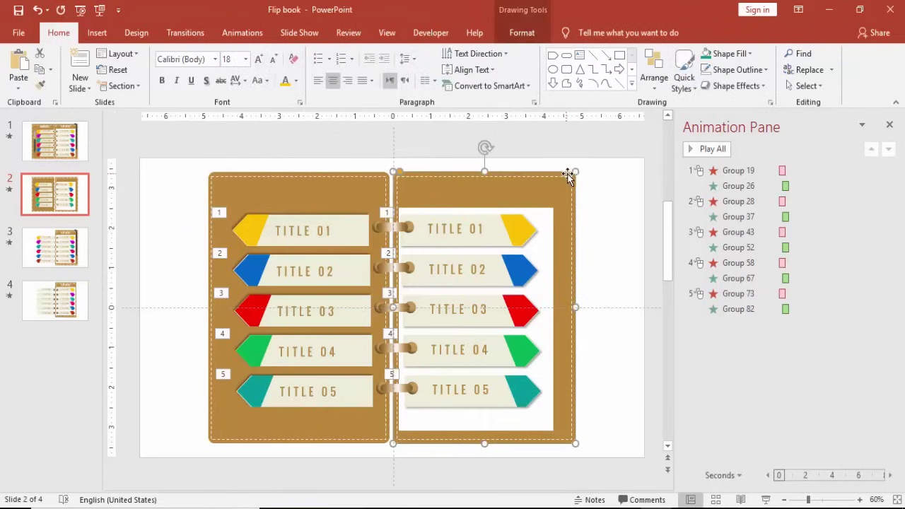
{"action": "left_click", "coordinate": [889, 124]}
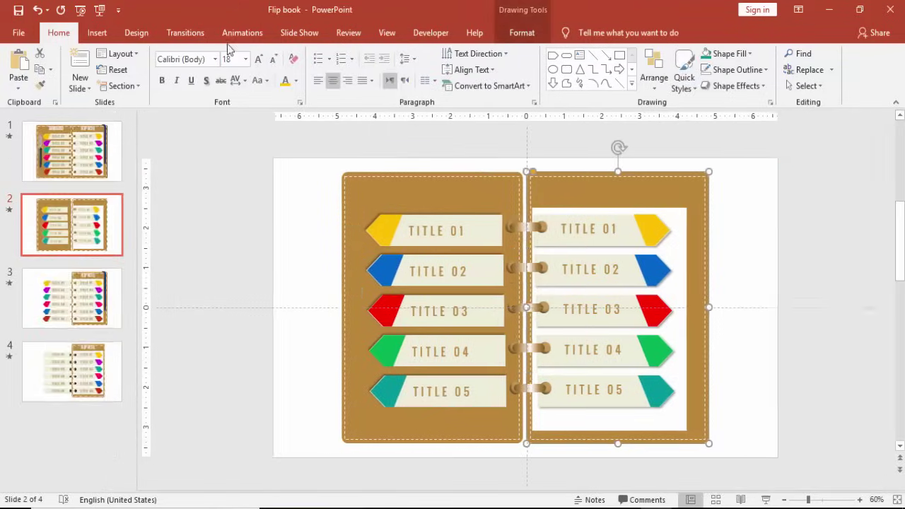
{"action": "left_click", "coordinate": [239, 35]}
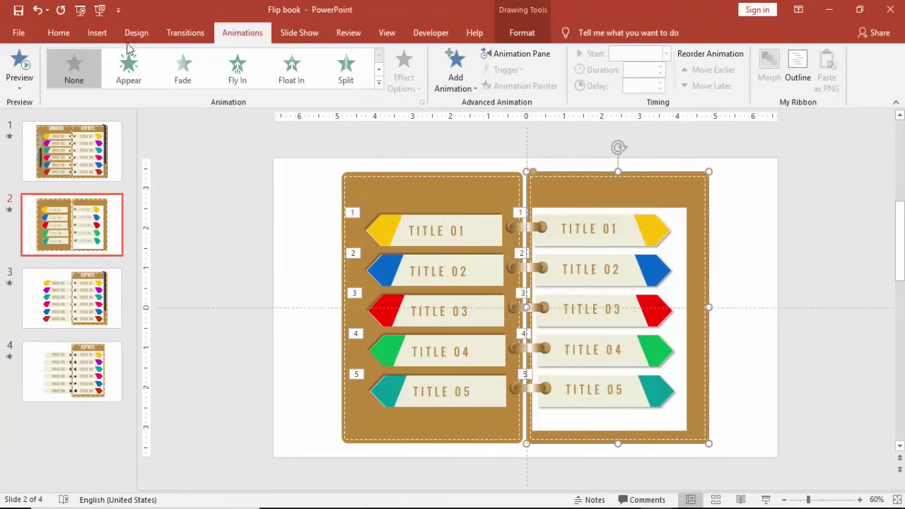
{"action": "right_click", "coordinate": [669, 173]}
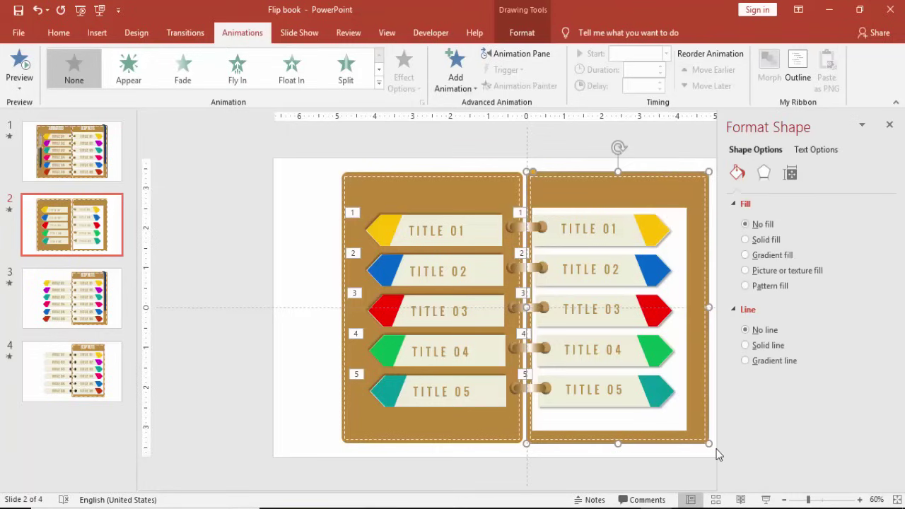
{"action": "left_click", "coordinate": [719, 445]}
{"action": "left_click", "coordinate": [764, 174]}
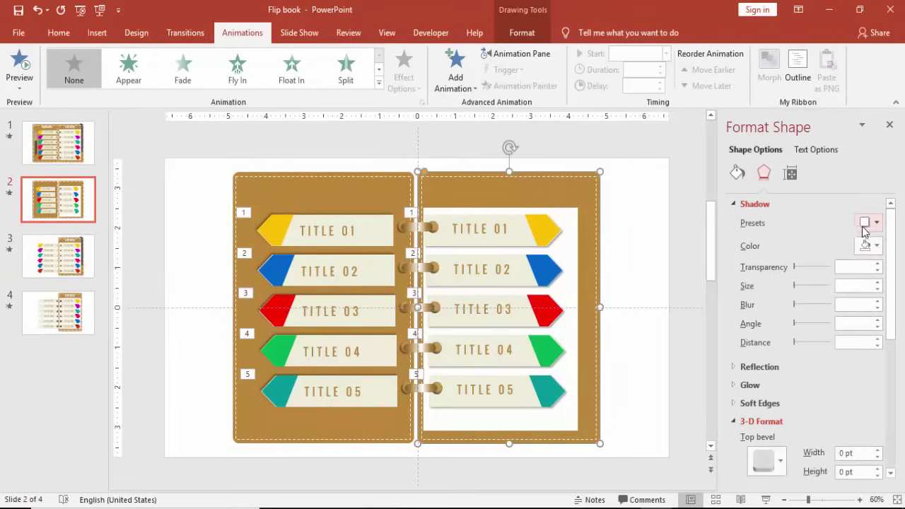
{"action": "left_click", "coordinate": [869, 222]}
{"action": "scroll", "coordinate": [899, 398], "scroll_direction": "down", "scroll_amount": 1}
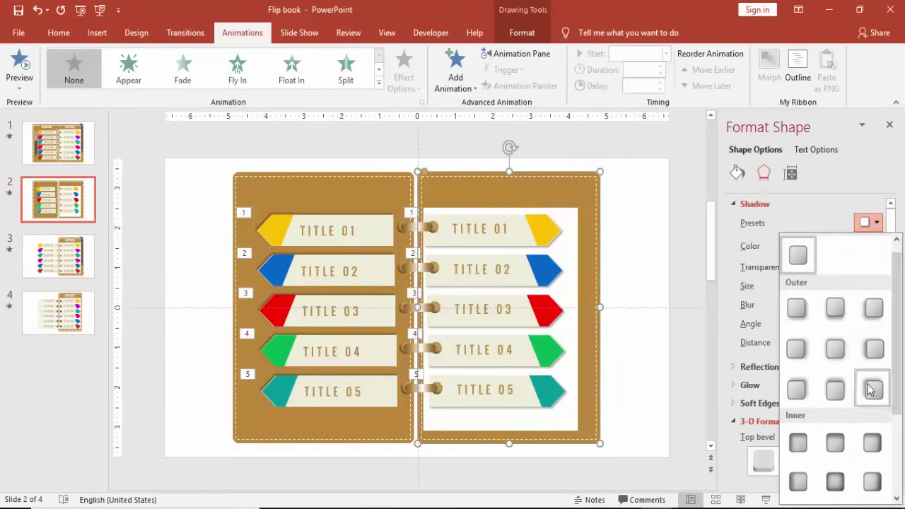
{"action": "left_click", "coordinate": [799, 310]}
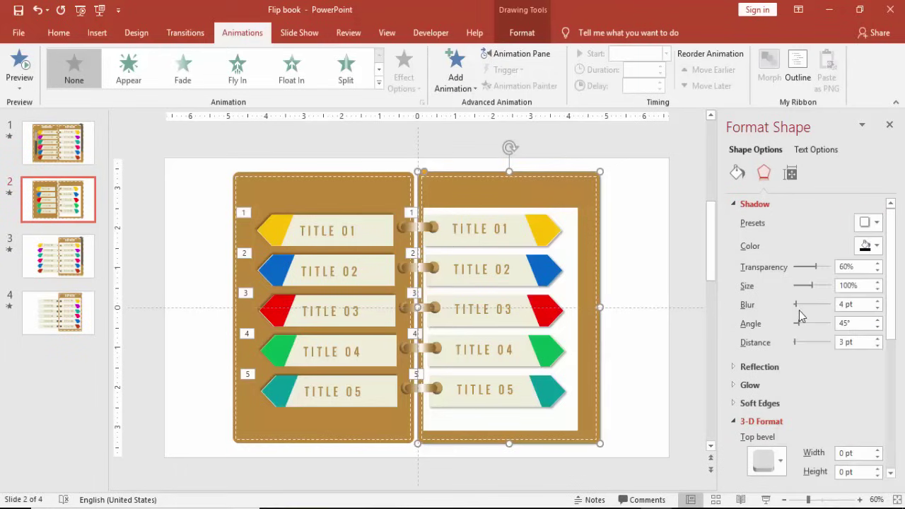
{"action": "left_click", "coordinate": [878, 339]}
{"action": "left_click", "coordinate": [877, 339]}
{"action": "left_click", "coordinate": [877, 339]}
{"action": "left_click", "coordinate": [878, 339]}
{"action": "left_click", "coordinate": [877, 339]}
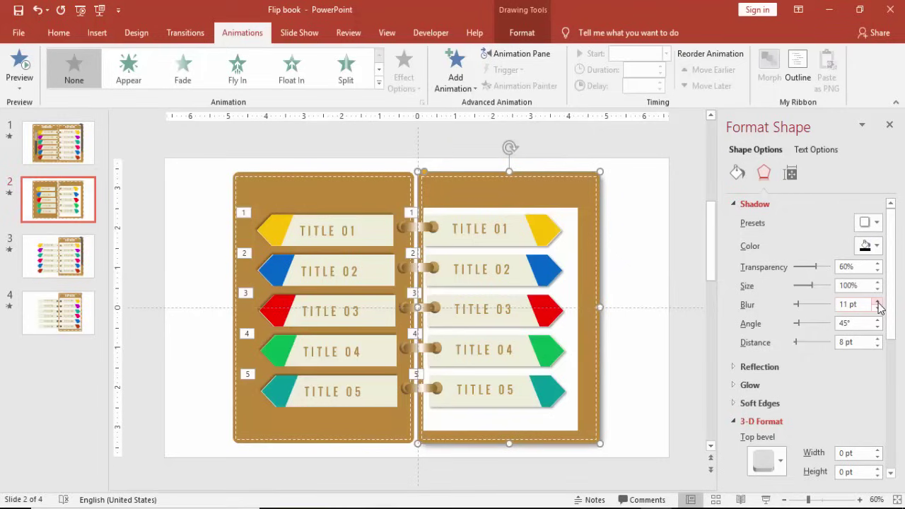
Give the left brown page an outer drop shadow, raising distance to 8 pt and increasing blur.
{"action": "left_click", "coordinate": [234, 419]}
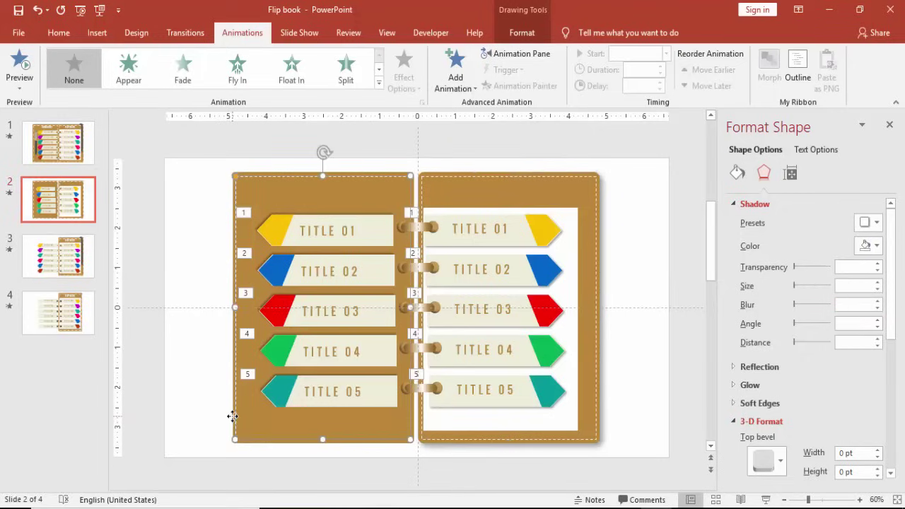
{"action": "left_click", "coordinate": [271, 166]}
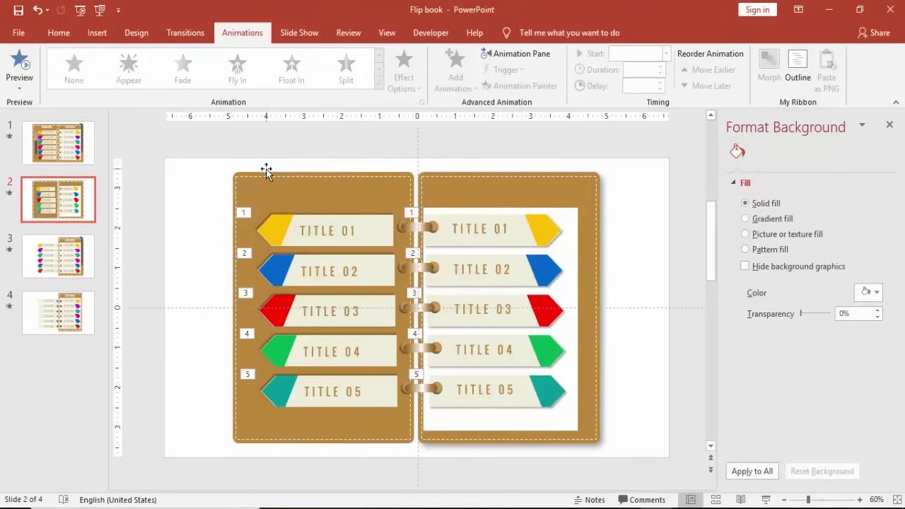
{"action": "left_click", "coordinate": [334, 171]}
{"action": "left_click", "coordinate": [764, 173]}
{"action": "left_click", "coordinate": [870, 225]}
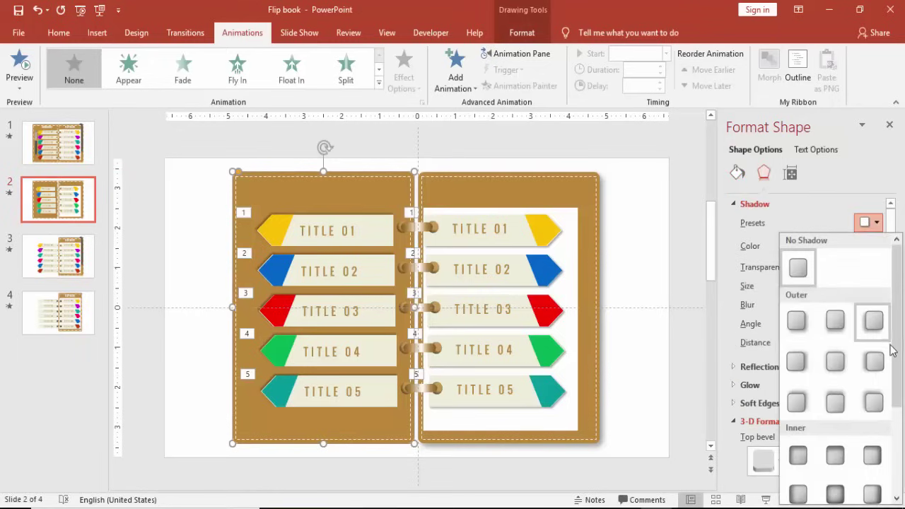
{"action": "left_click", "coordinate": [876, 322]}
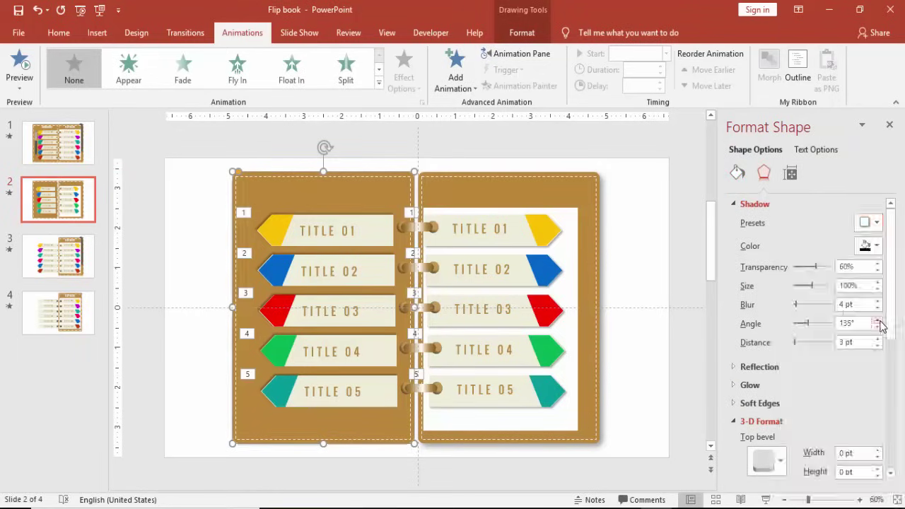
{"action": "left_click", "coordinate": [878, 340]}
{"action": "left_click", "coordinate": [878, 339]}
{"action": "left_click", "coordinate": [877, 340]}
{"action": "left_click", "coordinate": [878, 340]}
{"action": "left_click", "coordinate": [878, 339]}
{"action": "left_click", "coordinate": [877, 302]}
{"action": "left_click", "coordinate": [878, 302]}
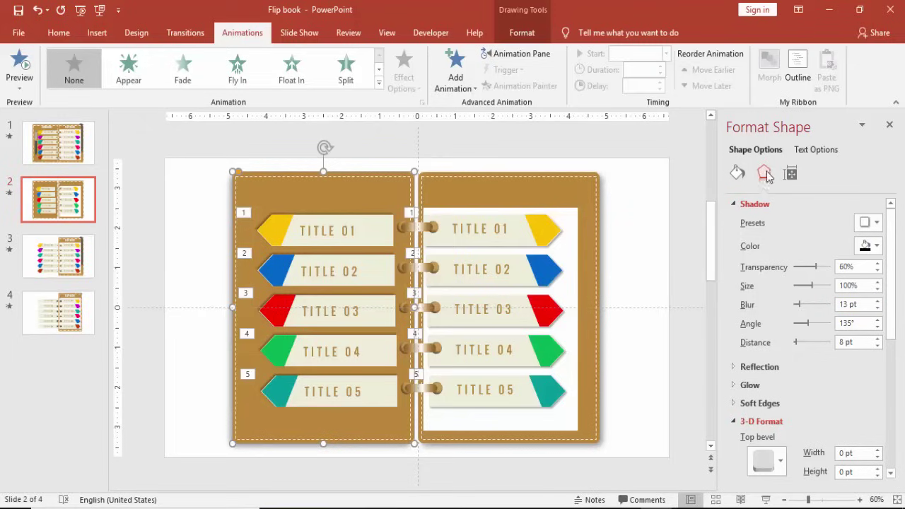
Apply the same Top bevel preset (9 pt by 6 pt) to both pages.
{"action": "scroll", "coordinate": [813, 329], "scroll_direction": "down", "scroll_amount": 5}
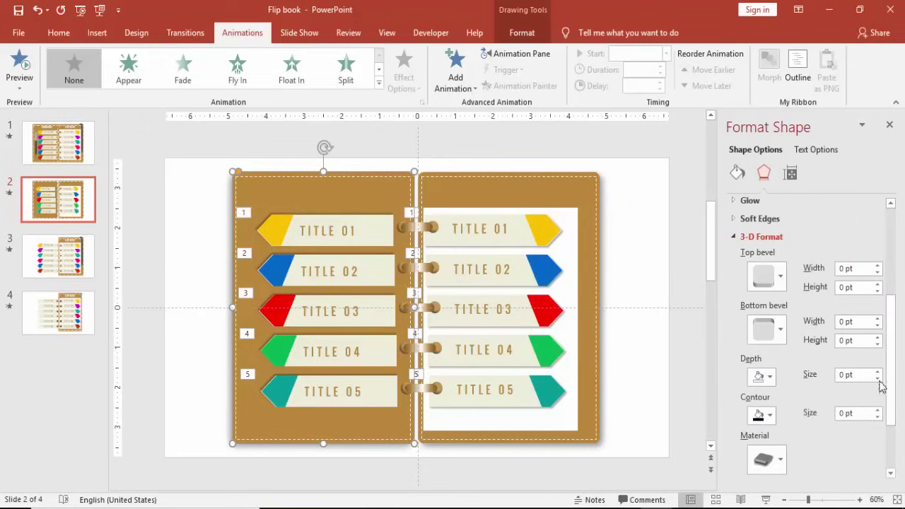
{"action": "left_click", "coordinate": [778, 277]}
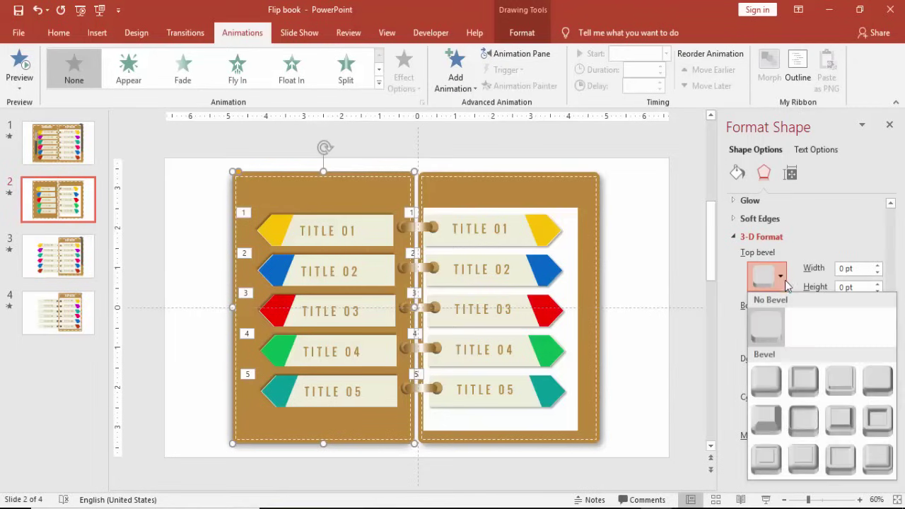
{"action": "left_click", "coordinate": [878, 459]}
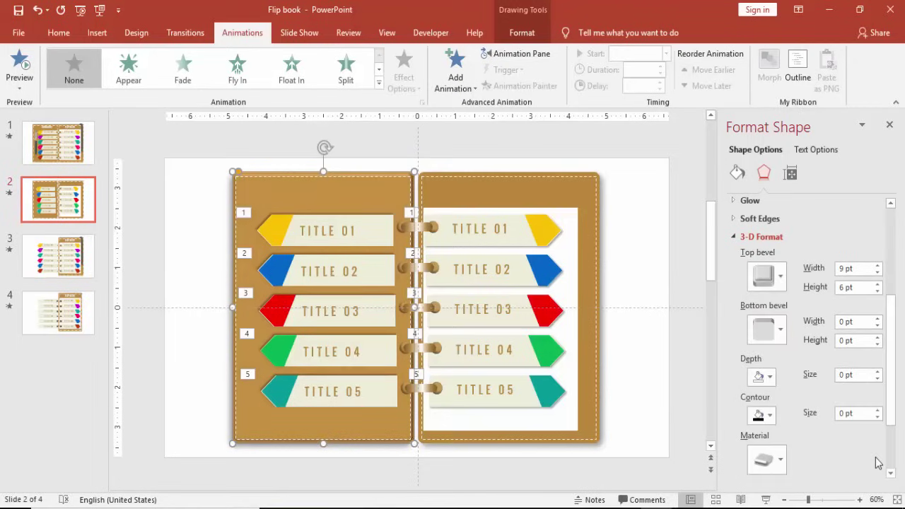
{"action": "left_click", "coordinate": [586, 176]}
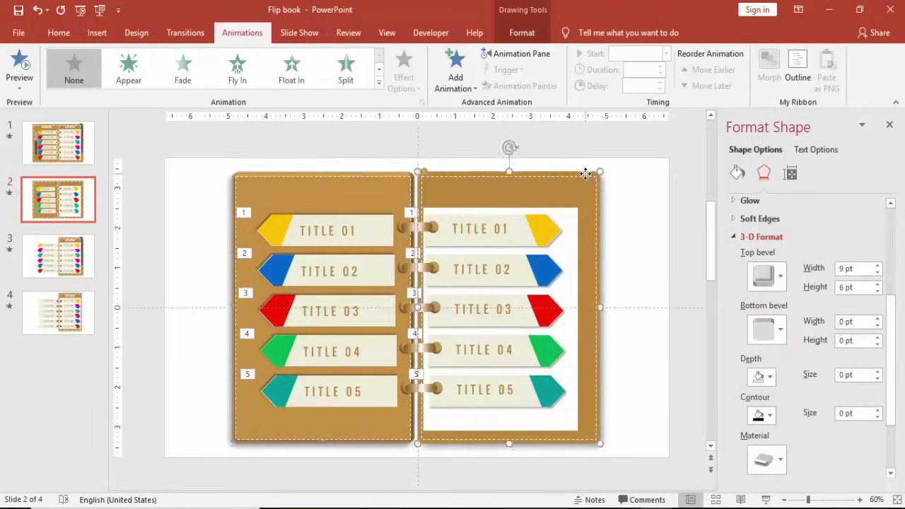
{"action": "left_click", "coordinate": [766, 276]}
{"action": "left_click", "coordinate": [882, 459]}
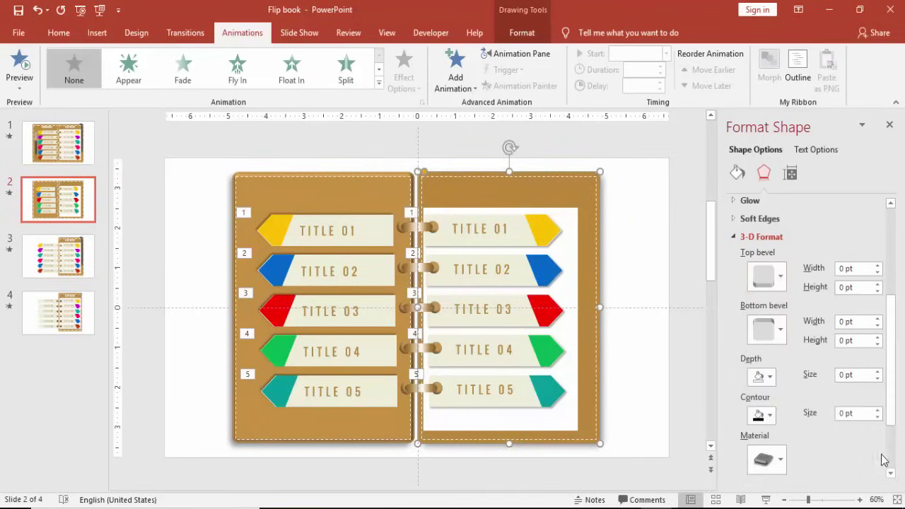
{"action": "left_click", "coordinate": [637, 229]}
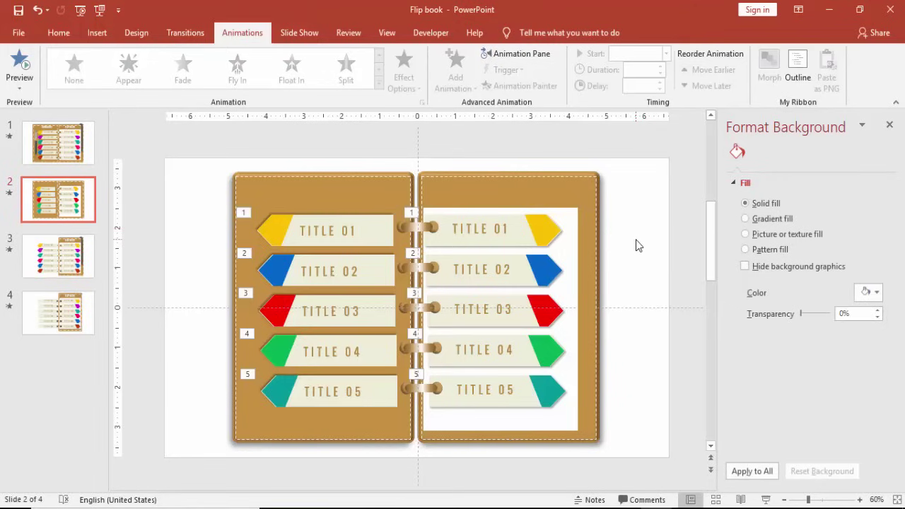
Apply the first Outer shadow preset to the white inner sheet on the right page.
{"action": "left_click", "coordinate": [577, 217]}
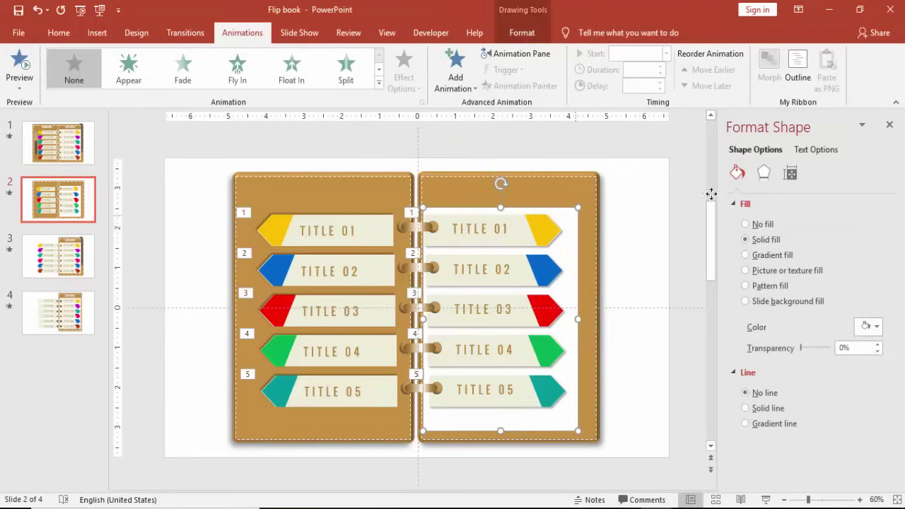
{"action": "left_click", "coordinate": [764, 174]}
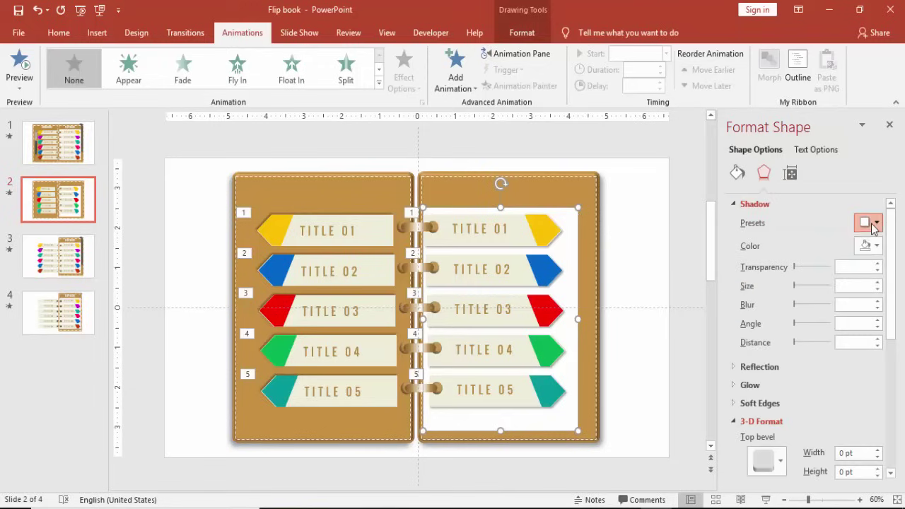
{"action": "left_click", "coordinate": [869, 223]}
{"action": "left_click", "coordinate": [797, 320]}
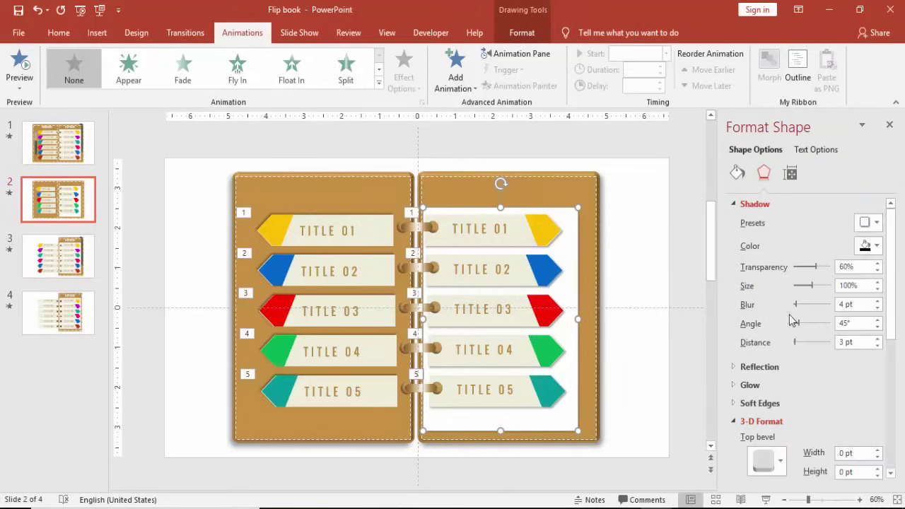
{"action": "left_click", "coordinate": [640, 244]}
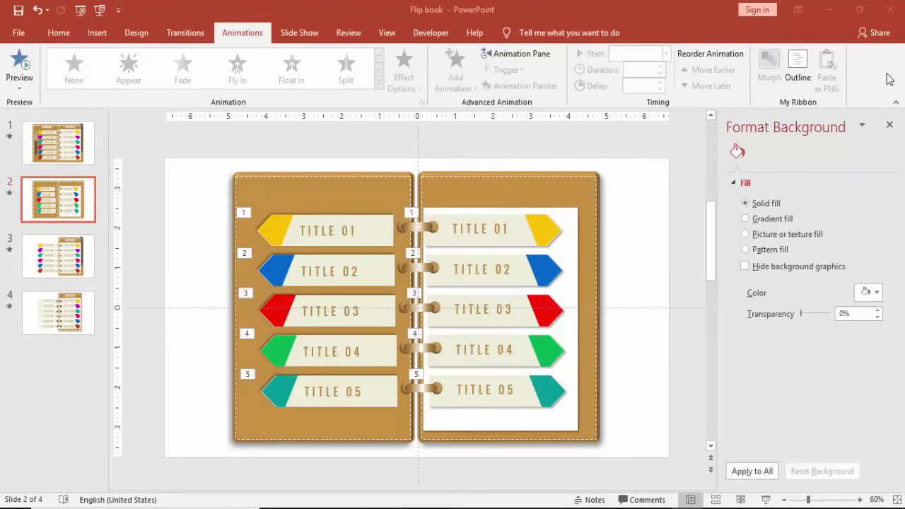
Open the Selection pane and toggle the right page's TITLE 01 tab off and back on.
{"action": "left_click", "coordinate": [889, 124]}
{"action": "left_click", "coordinate": [71, 34]}
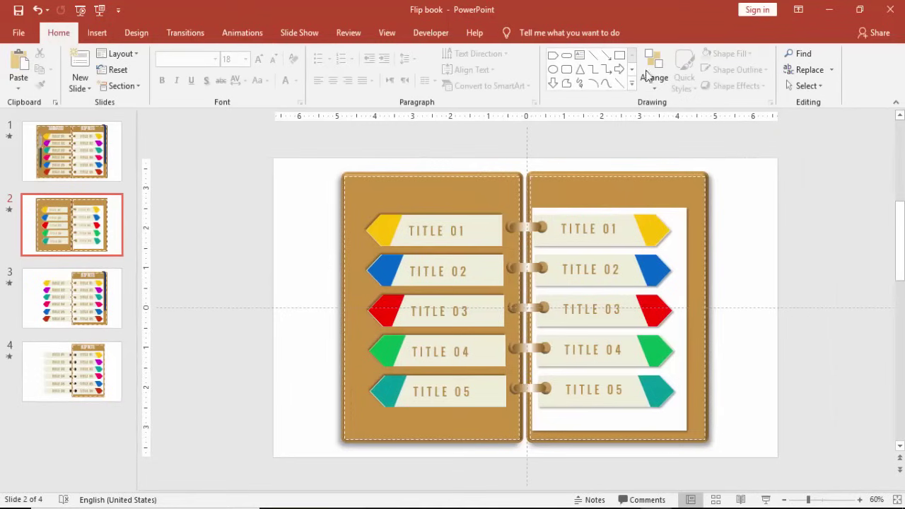
{"action": "left_click", "coordinate": [806, 85]}
{"action": "left_click", "coordinate": [829, 136]}
{"action": "left_click", "coordinate": [536, 219]}
{"action": "left_click_drag", "start_coordinate": [892, 228], "coordinate": [890, 437]}
{"action": "left_click", "coordinate": [879, 342]}
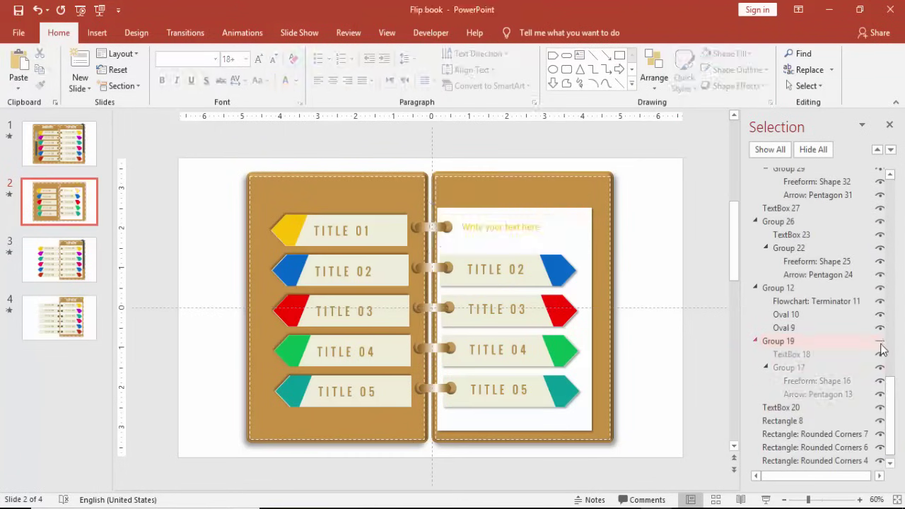
{"action": "left_click", "coordinate": [880, 342]}
Hide the TITLE 02 banner, make its 'Write your text here' text blue, then show the banner again.
{"action": "left_click", "coordinate": [531, 270]}
{"action": "left_click_drag", "start_coordinate": [894, 401], "coordinate": [879, 345]}
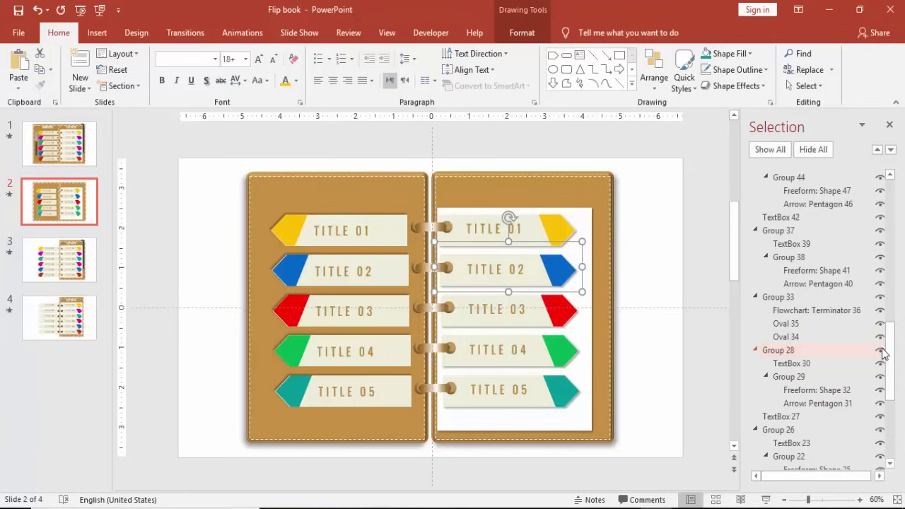
{"action": "left_click", "coordinate": [881, 350]}
{"action": "left_click", "coordinate": [495, 262]}
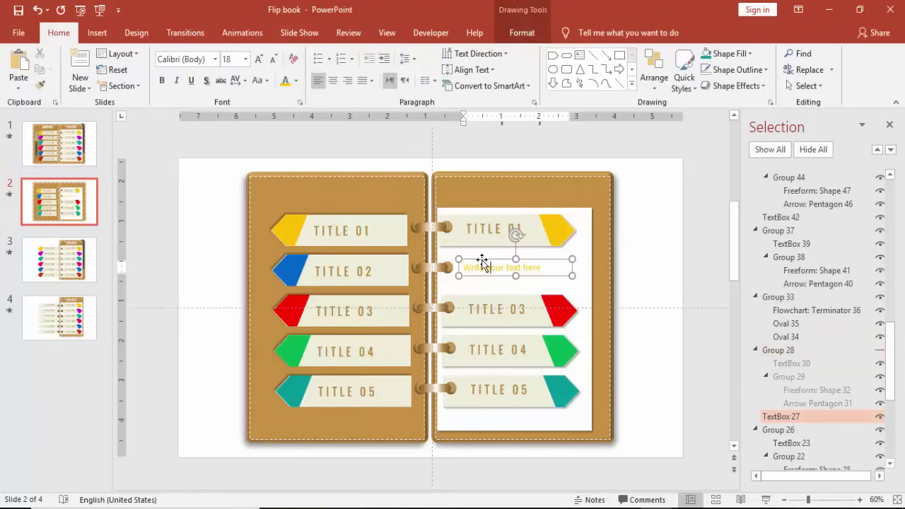
{"action": "left_click", "coordinate": [296, 80]}
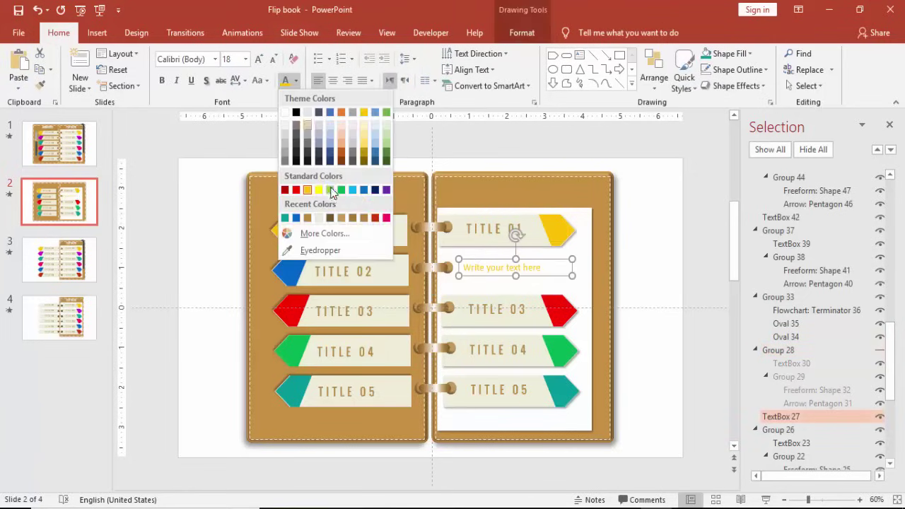
{"action": "left_click", "coordinate": [296, 218]}
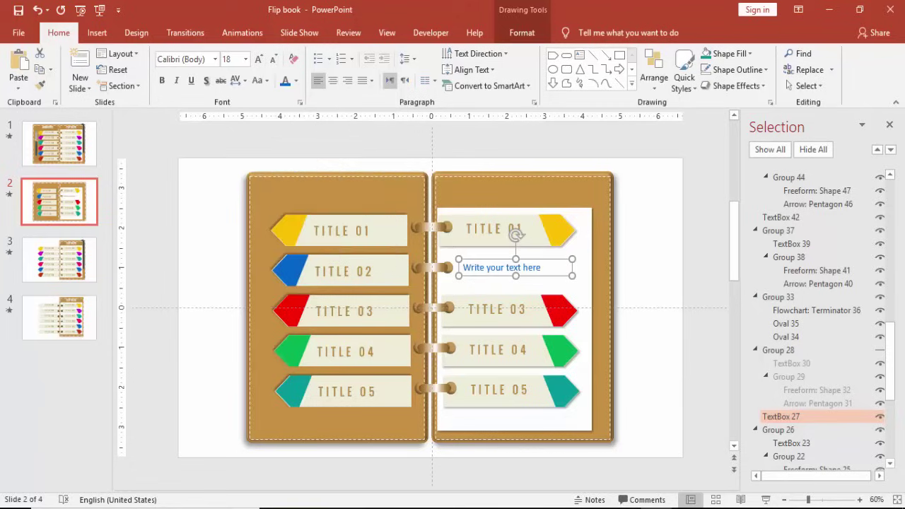
{"action": "left_click", "coordinate": [880, 352]}
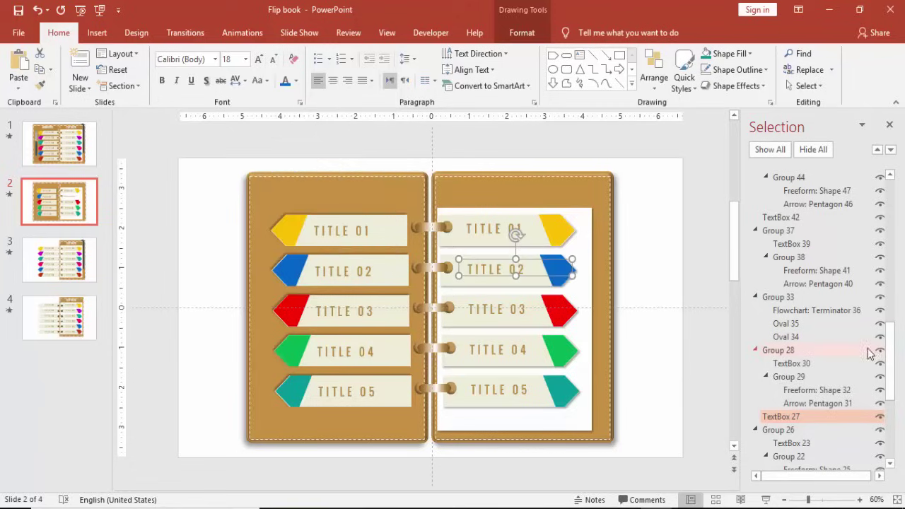
{"action": "left_click", "coordinate": [546, 318]}
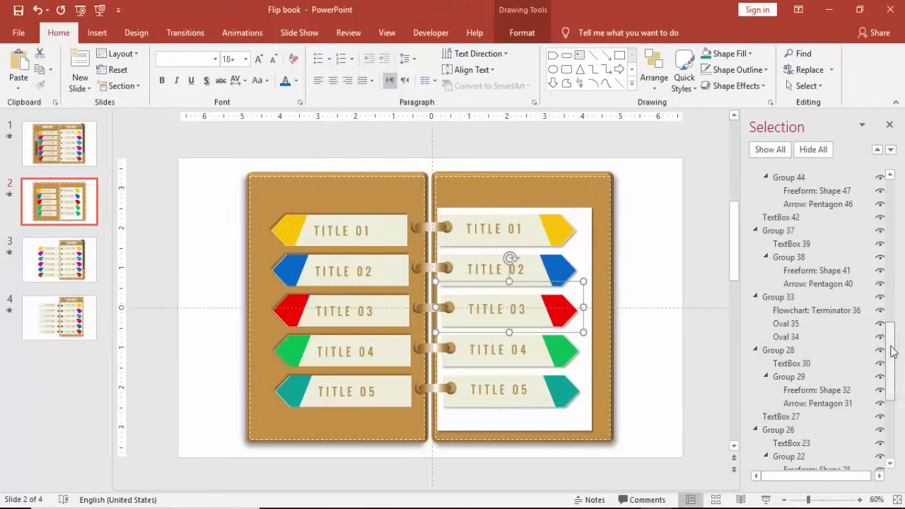
{"action": "scroll", "coordinate": [882, 322], "scroll_direction": "up", "scroll_amount": 4}
Hide the TITLE 03 banner, make the text beneath it red, and show the banner again.
{"action": "left_click", "coordinate": [880, 314]}
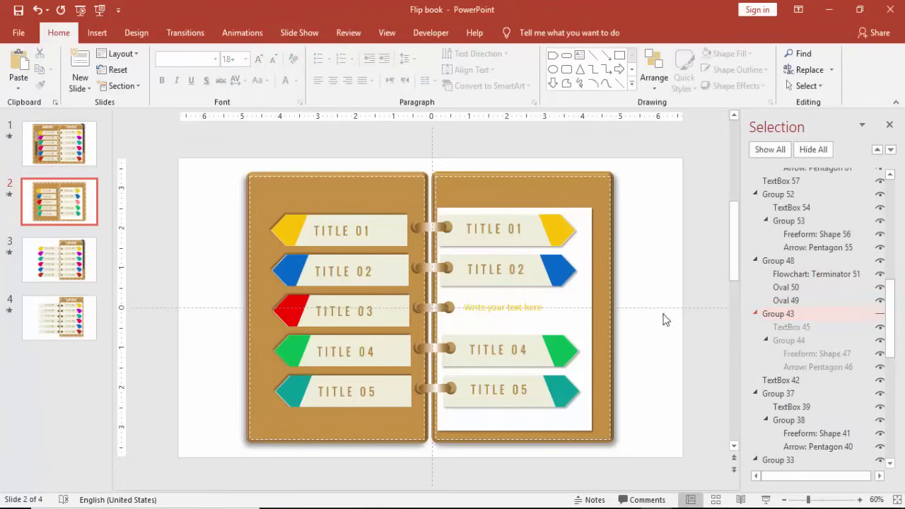
{"action": "left_click", "coordinate": [481, 303]}
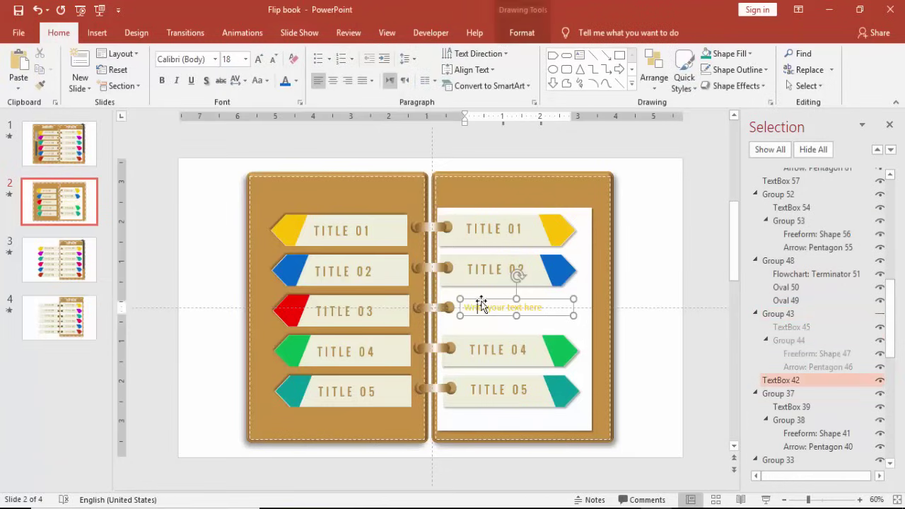
{"action": "left_click", "coordinate": [294, 82]}
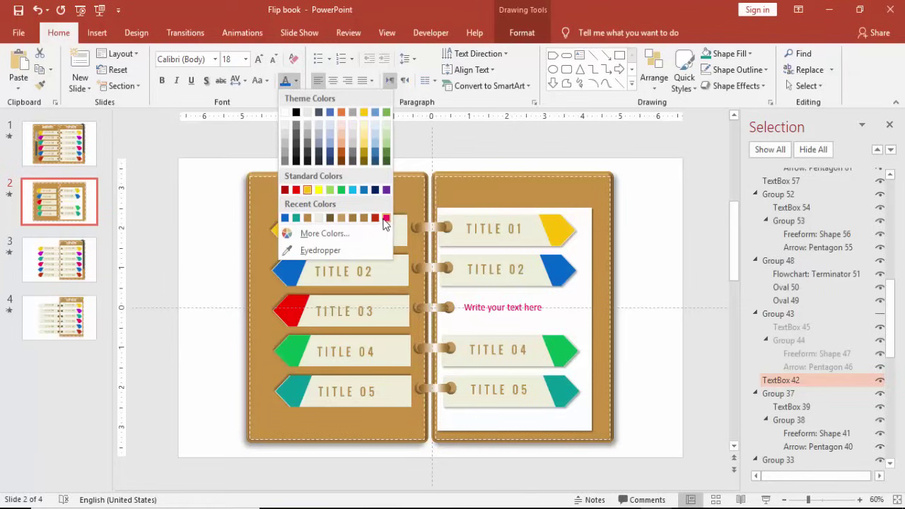
{"action": "left_click", "coordinate": [296, 190]}
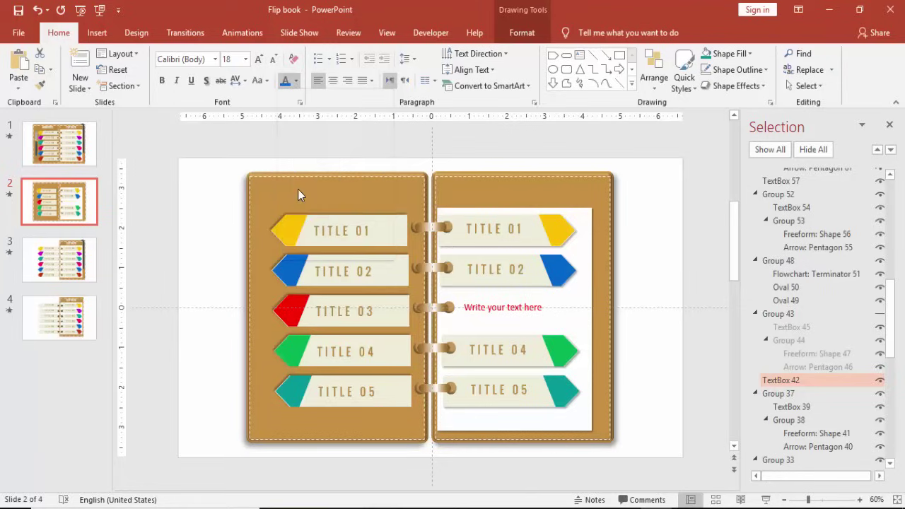
{"action": "left_click", "coordinate": [880, 316]}
Hide the TITLE 04 banner, make its text green, and restore the banner.
{"action": "left_click", "coordinate": [541, 344]}
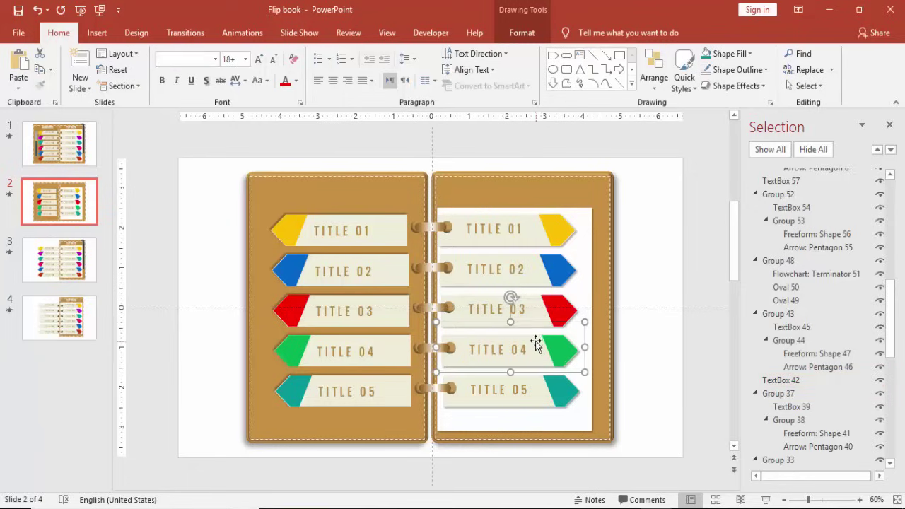
{"action": "left_click_drag", "start_coordinate": [893, 287], "coordinate": [883, 248]}
{"action": "left_click", "coordinate": [880, 251]}
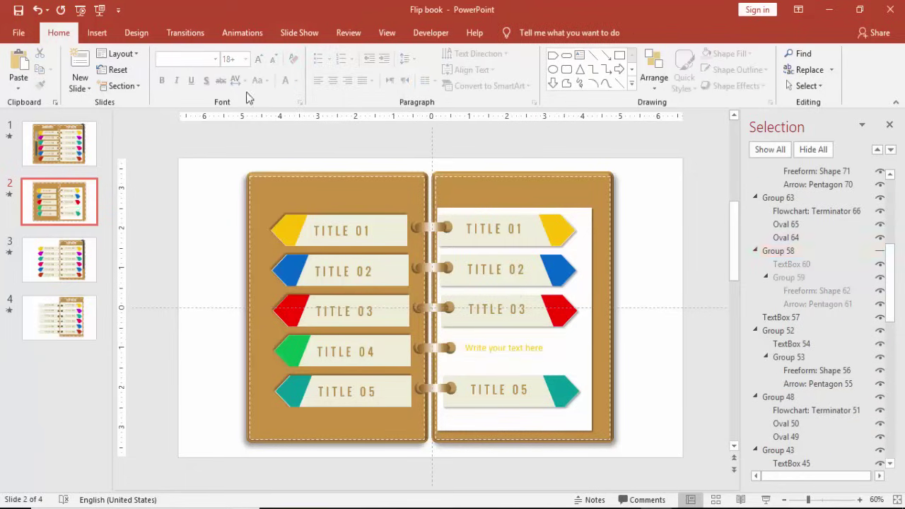
{"action": "left_click", "coordinate": [490, 347]}
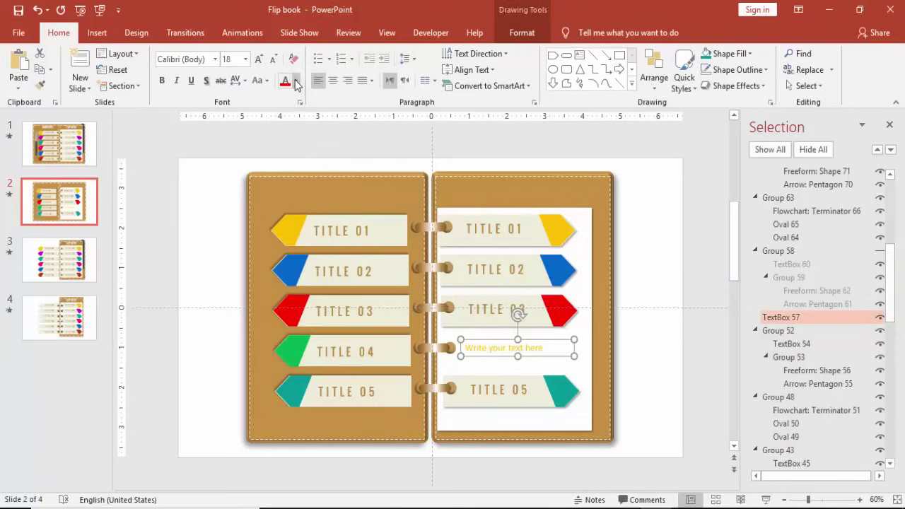
{"action": "left_click", "coordinate": [297, 81]}
{"action": "left_click", "coordinate": [342, 190]}
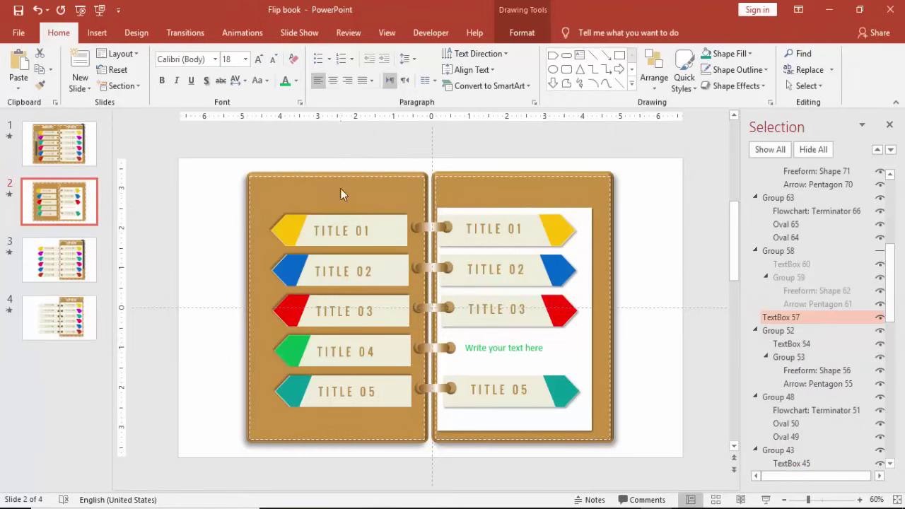
{"action": "left_click", "coordinate": [880, 252]}
{"action": "left_click", "coordinate": [533, 391]}
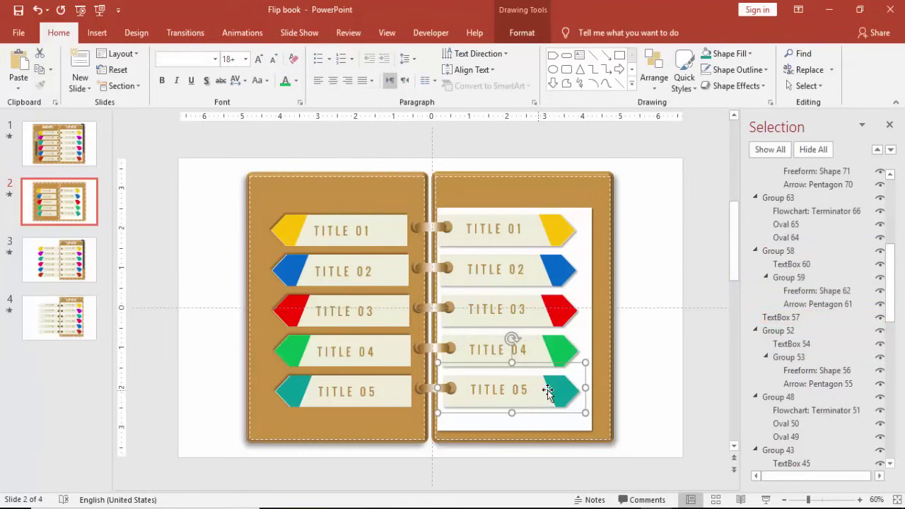
{"action": "scroll", "coordinate": [879, 264], "scroll_direction": "up", "scroll_amount": 5}
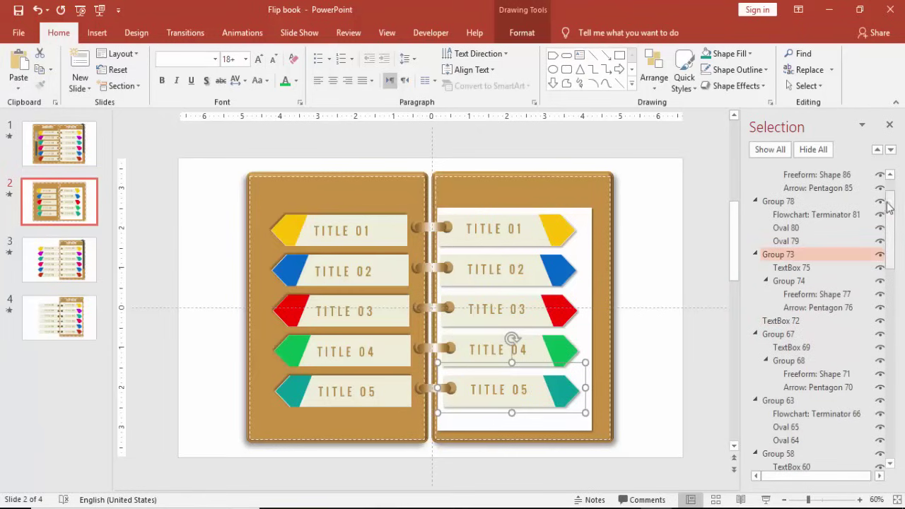
Hide the TITLE 05 banner, make its text teal, and show the banner again.
{"action": "left_click", "coordinate": [880, 256]}
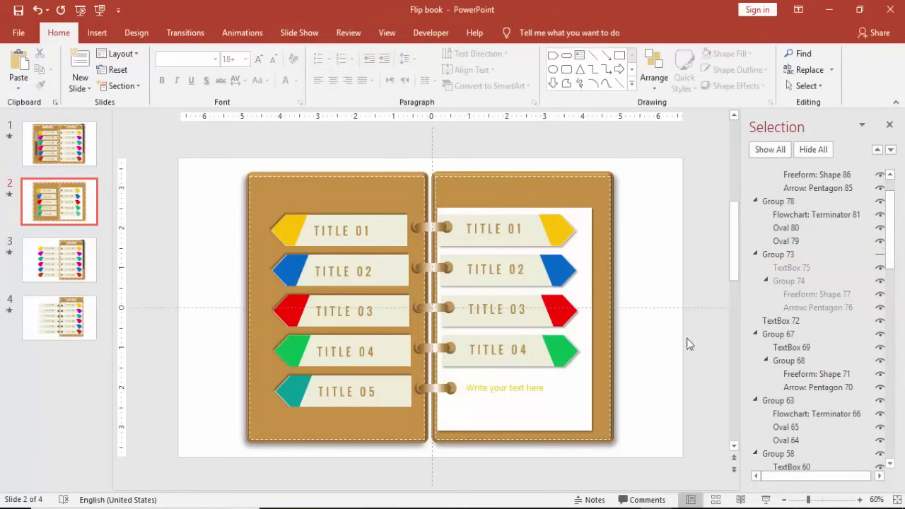
{"action": "left_click", "coordinate": [534, 386]}
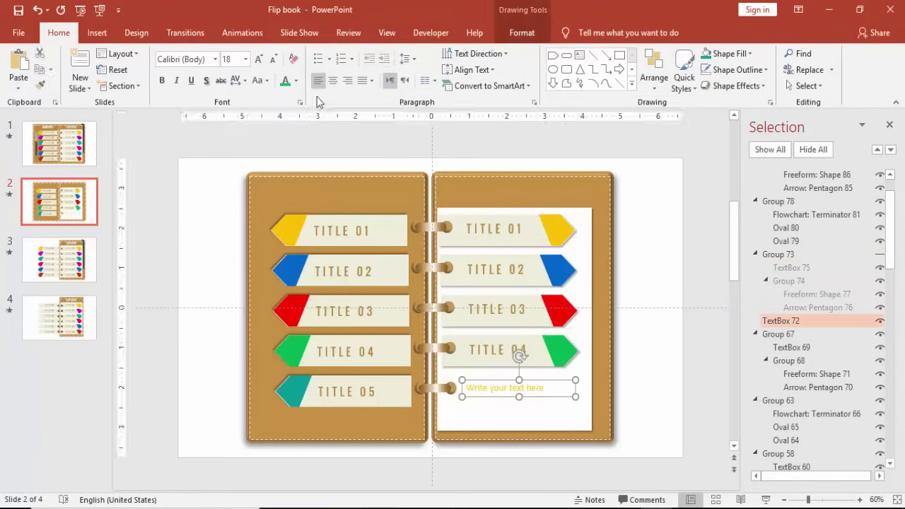
{"action": "left_click", "coordinate": [297, 81]}
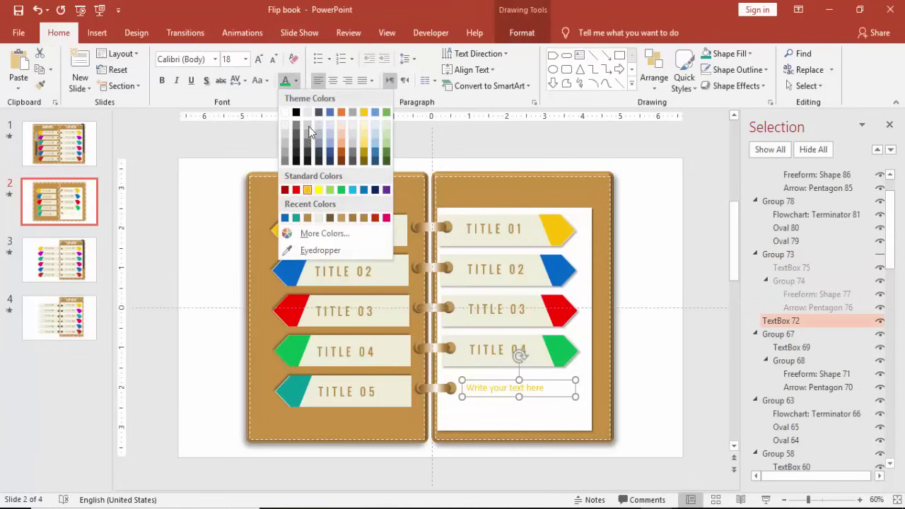
{"action": "left_click", "coordinate": [295, 218]}
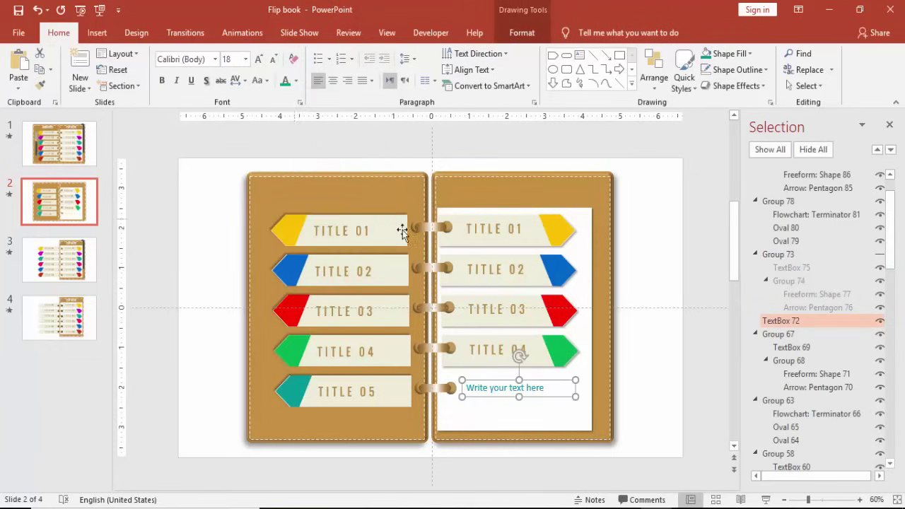
{"action": "left_click", "coordinate": [880, 256]}
{"action": "left_click", "coordinate": [688, 207]}
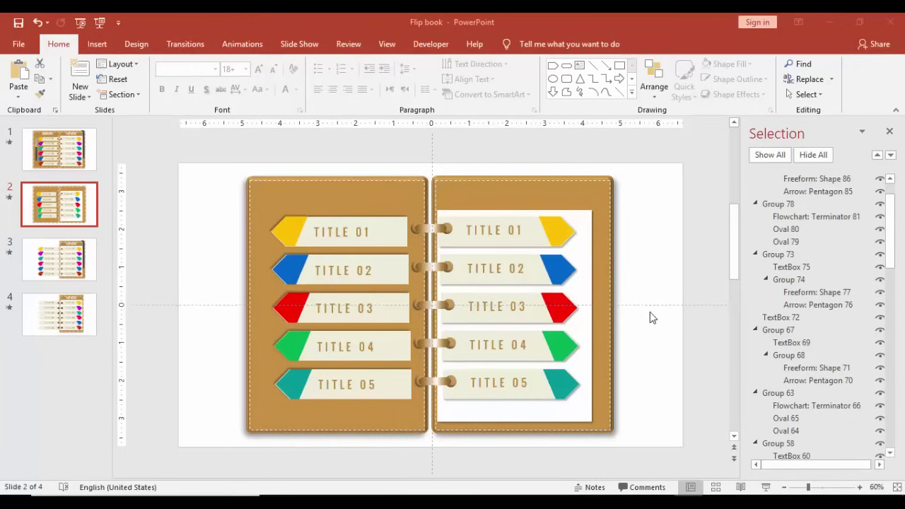
Select the five left-page title tabs, nudge them two steps right, and bring up the alignment choices.
{"action": "left_click", "coordinate": [392, 230]}
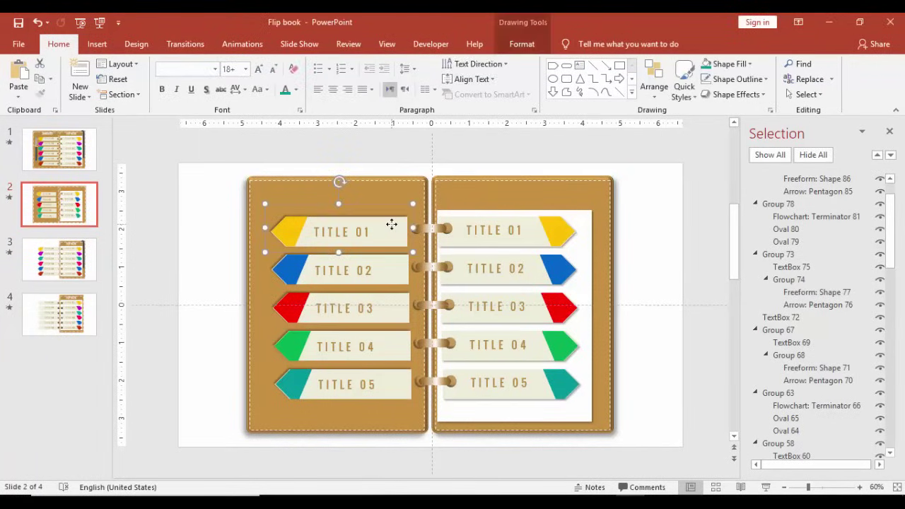
{"action": "left_click", "coordinate": [393, 260], "text": "shift"}
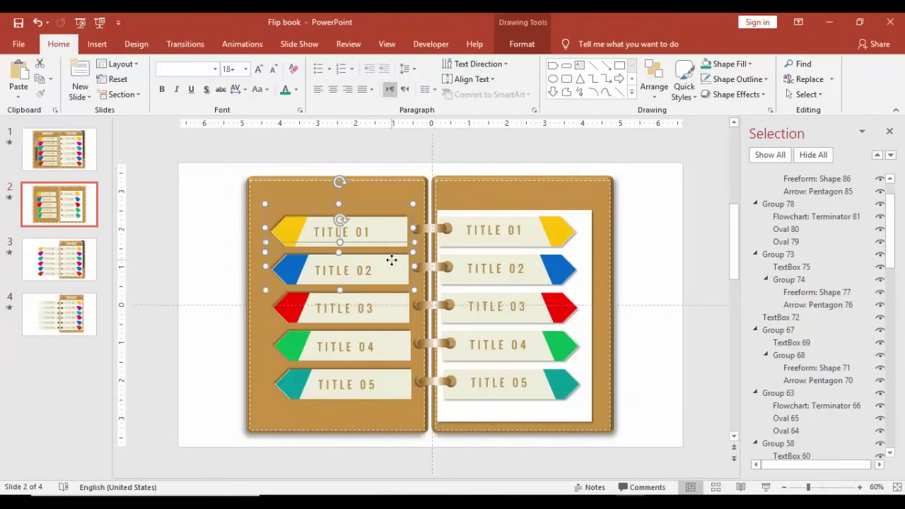
{"action": "left_click", "coordinate": [397, 311], "text": "shift"}
{"action": "left_click", "coordinate": [401, 350], "text": "shift"}
{"action": "left_click", "coordinate": [402, 379], "text": "shift"}
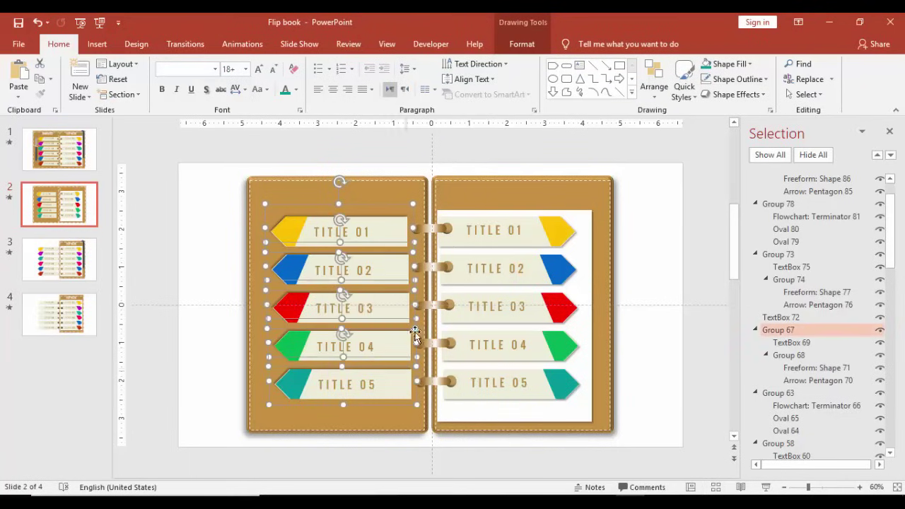
{"action": "key", "text": "Right"}
{"action": "key", "text": "Right"}
{"action": "key", "text": "Right"}
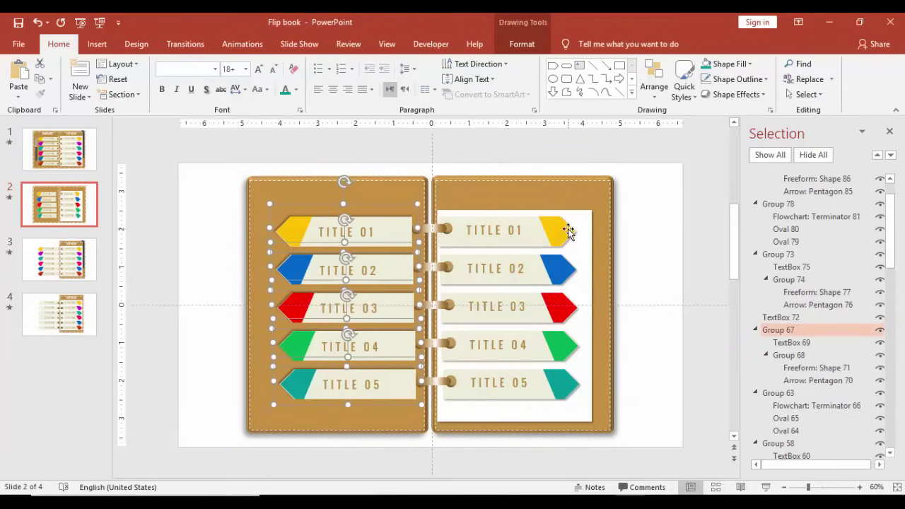
{"action": "key", "text": "Right"}
{"action": "left_click", "coordinate": [522, 44]}
{"action": "left_click", "coordinate": [695, 64]}
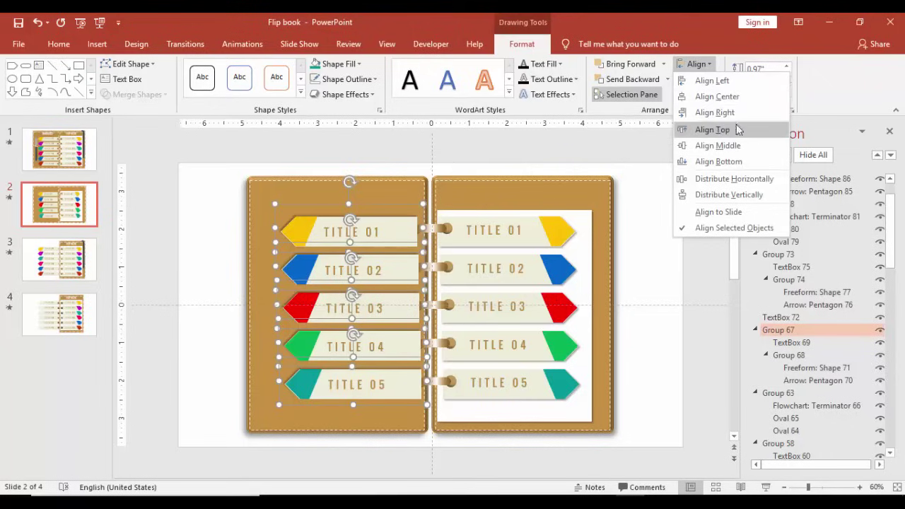
{"action": "left_click", "coordinate": [714, 80]}
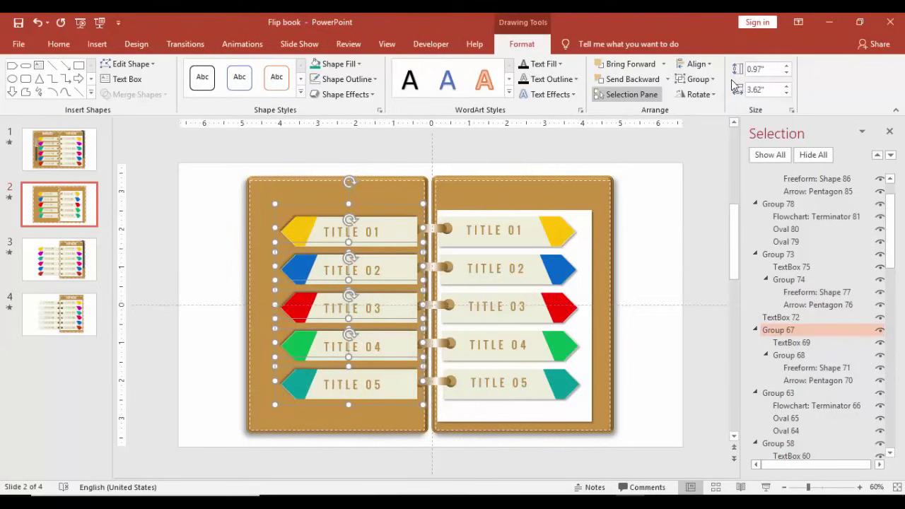